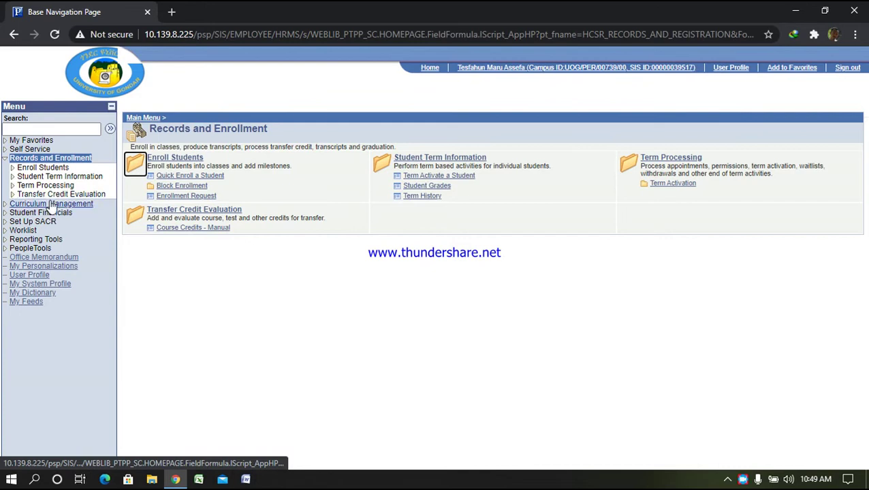
Expand Curriculum Management and open its Course Catalog area
click(51, 203)
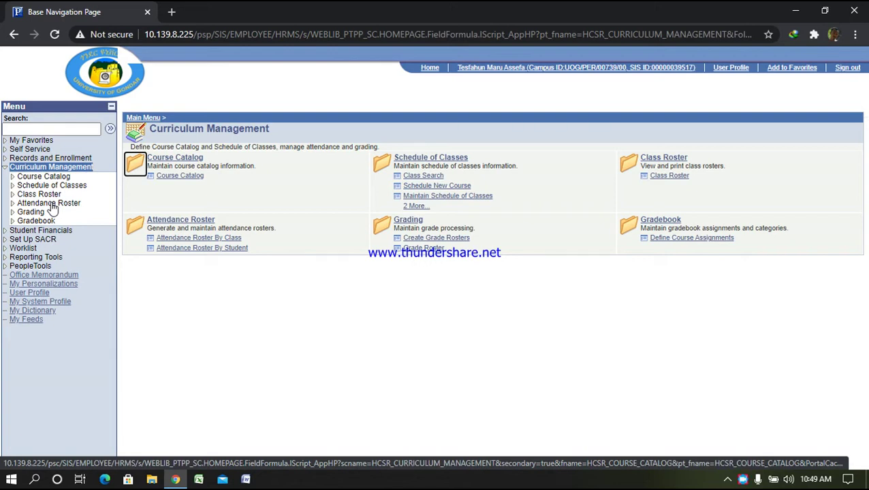
click(56, 178)
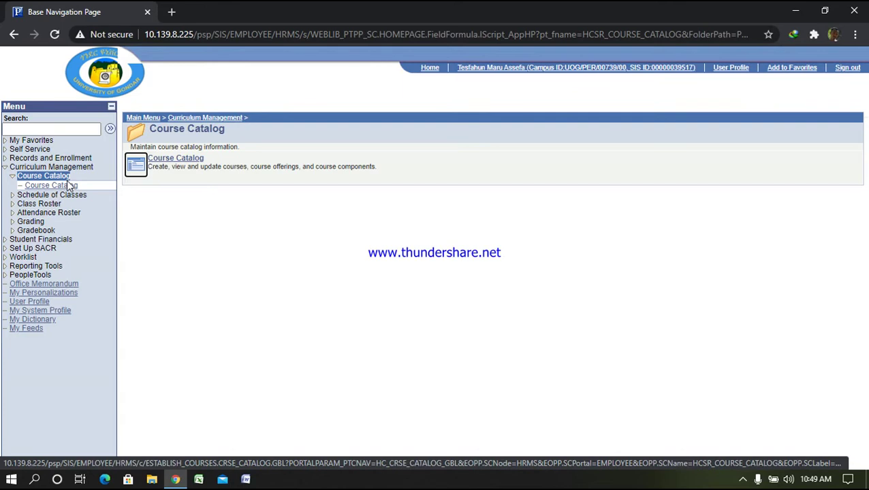
Search the Course Catalog for catalog number 4111 and open course ID 107737
click(177, 160)
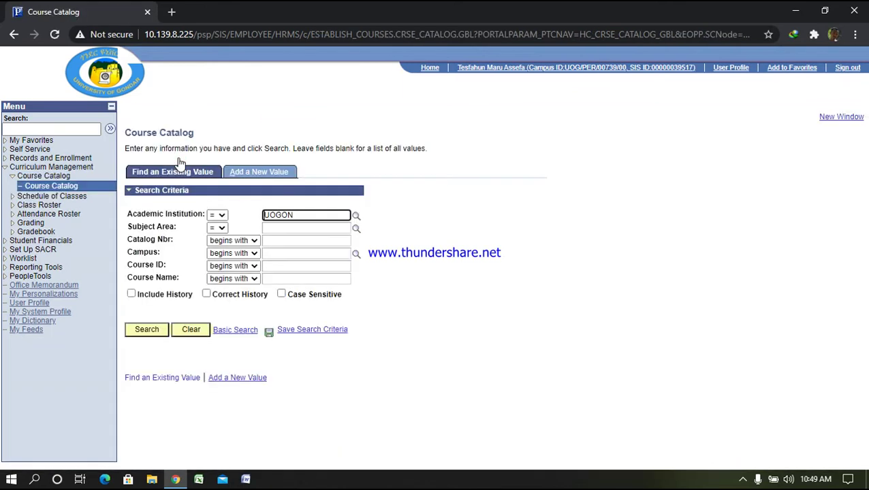
click(267, 241)
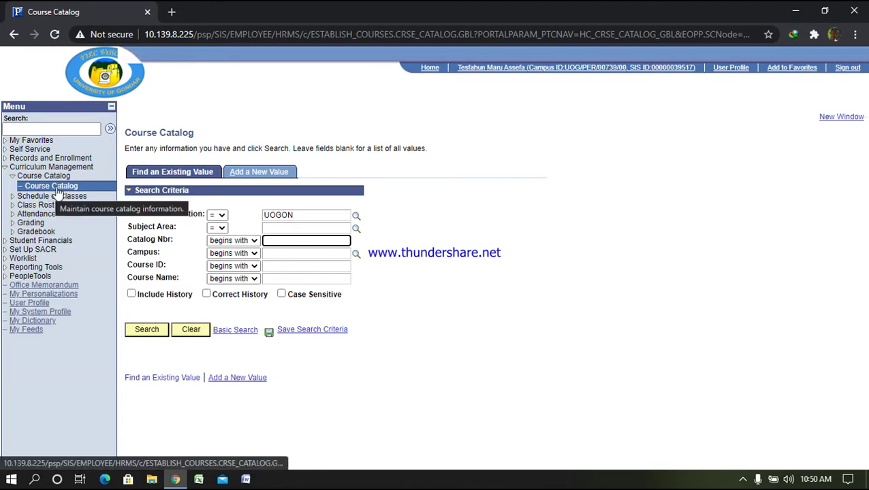
click(304, 241)
text(4111)
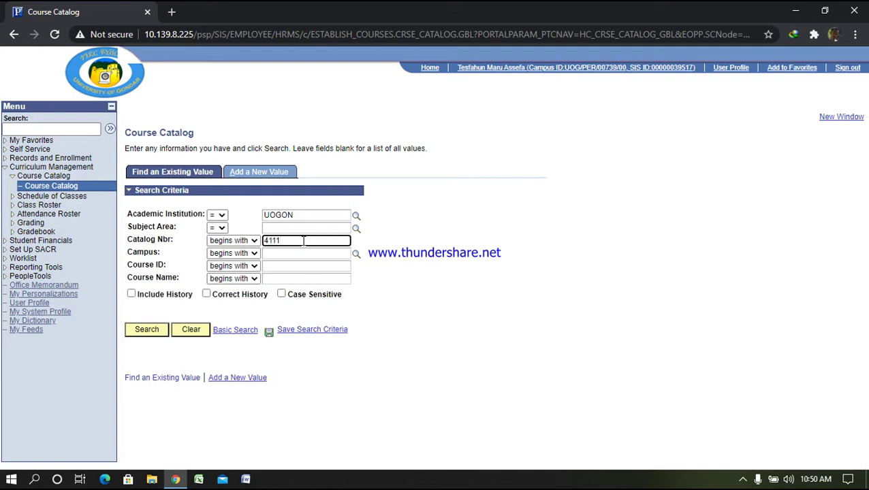
key(Return)
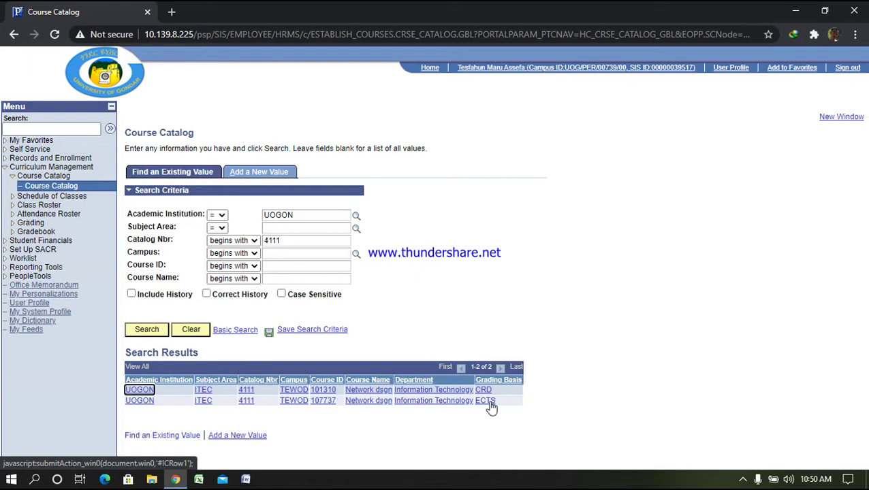
click(490, 403)
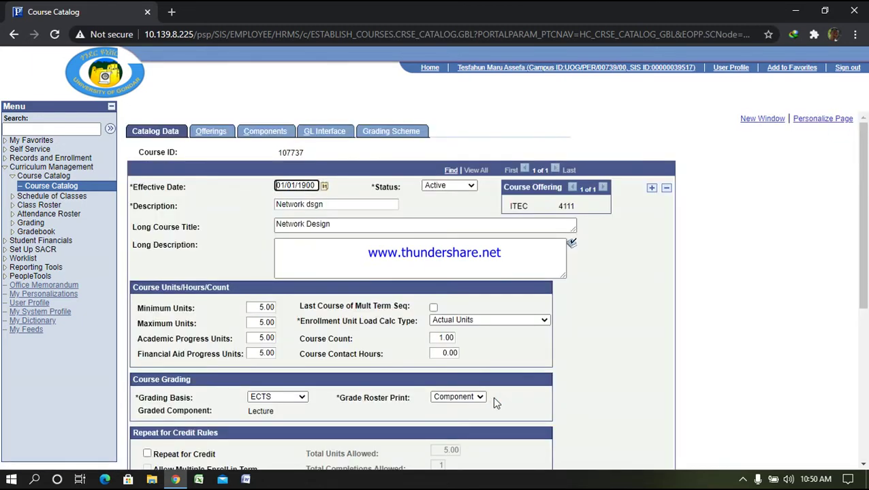
Review course 107737's Catalog Data, then view its Lecture component
scroll(338, 252, down, 2)
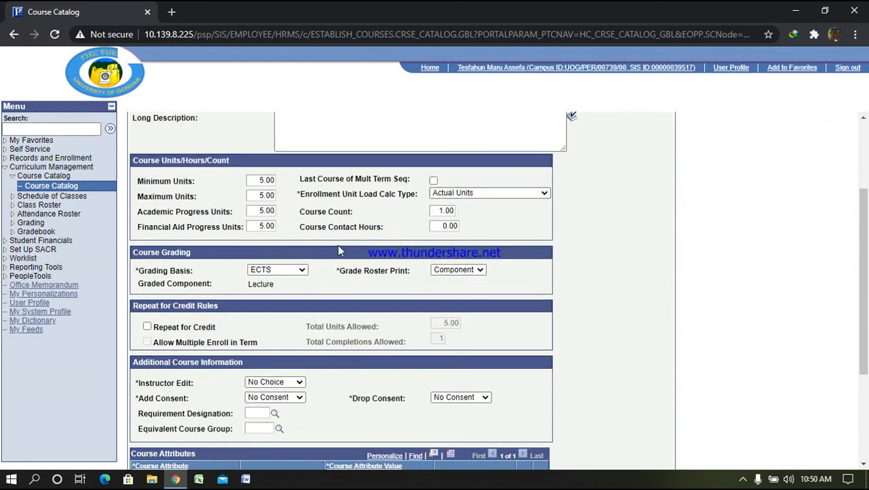
scroll(338, 252, down, 3)
scroll(283, 222, up, 5)
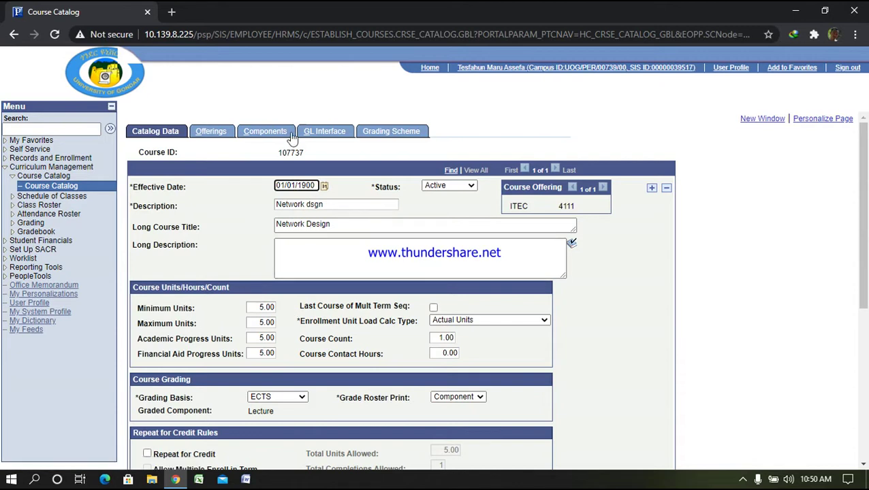
click(262, 133)
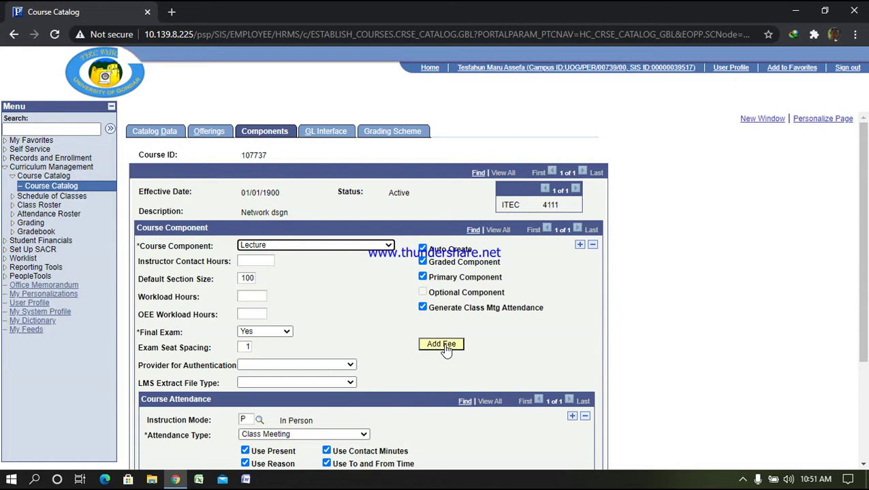
Add a Lecture fee for term 1955 UG Extension- Term3, Regular Academic Session, and view its sub fees
click(444, 346)
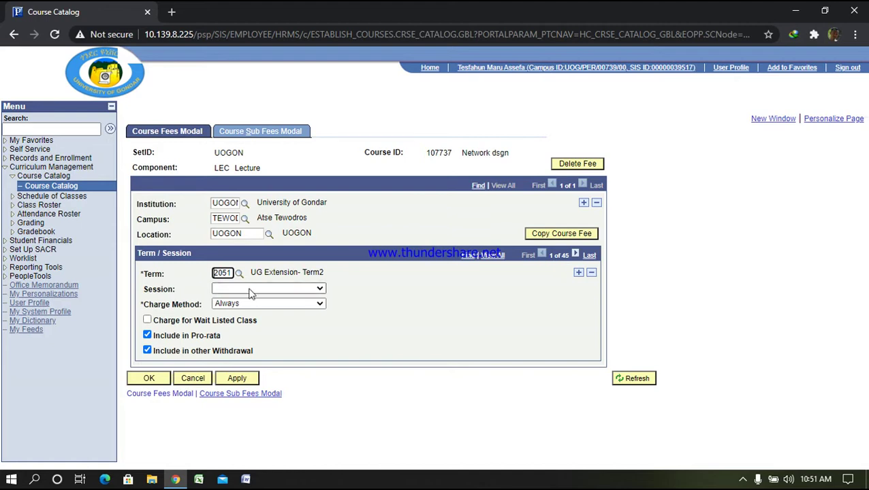
drag(213, 272, 237, 270)
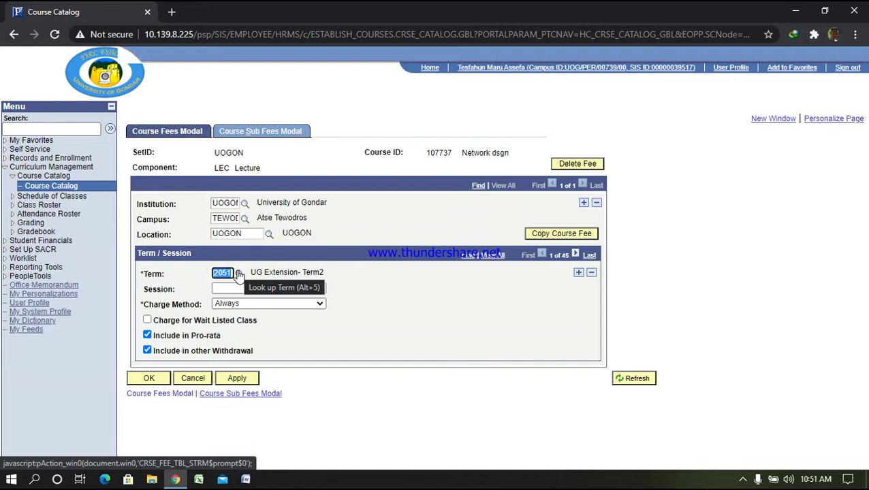
text(1955)
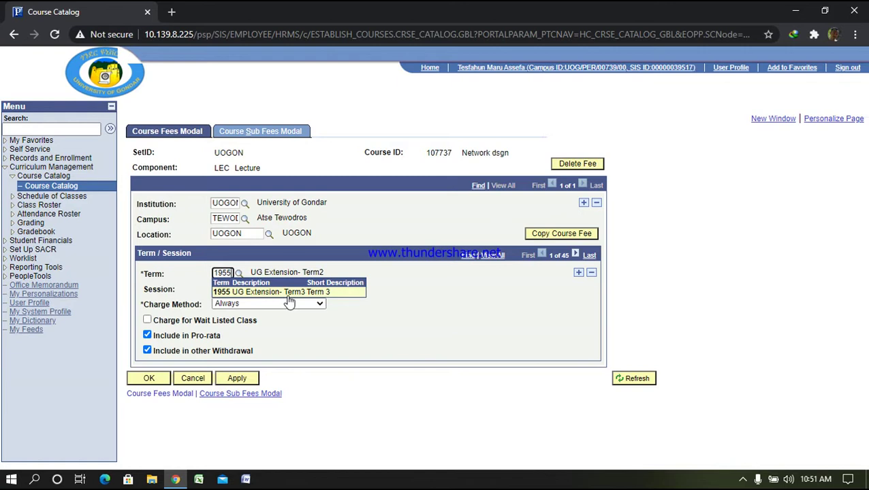
click(288, 295)
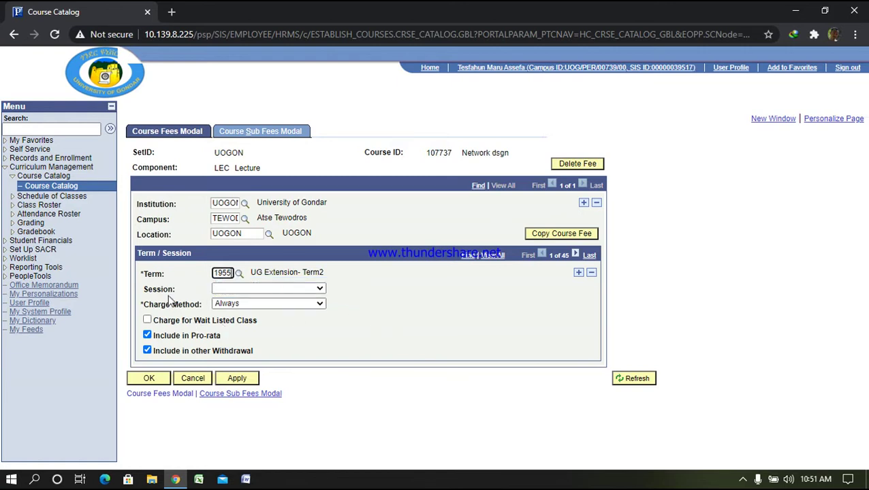
click(324, 290)
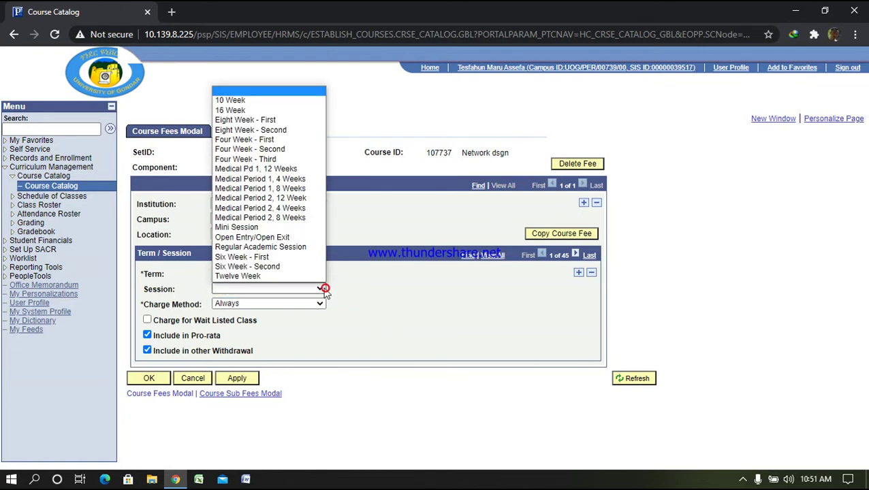
click(295, 248)
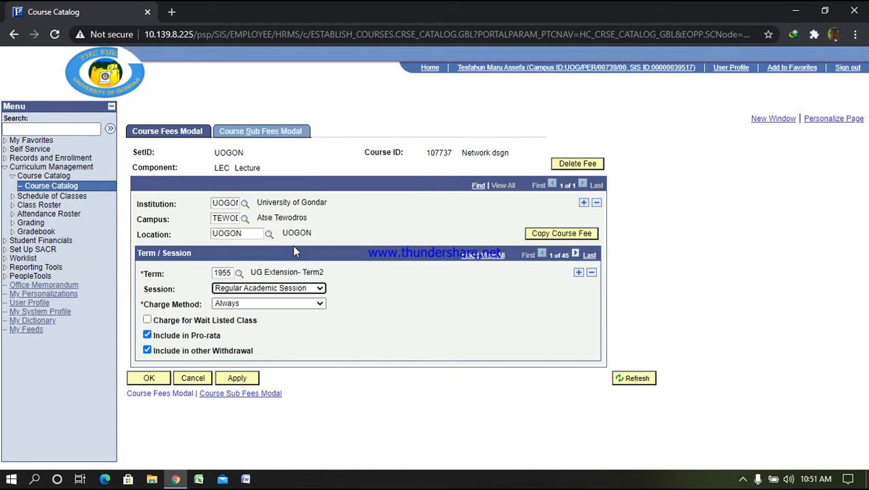
click(270, 135)
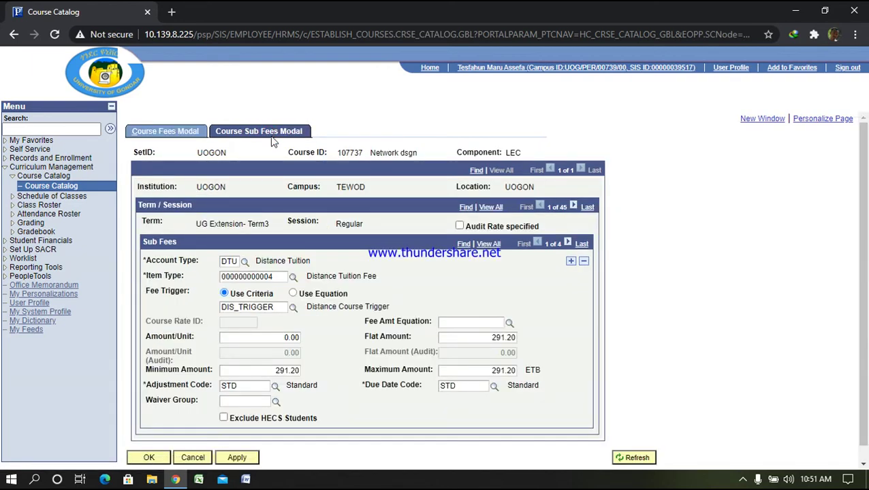
click(580, 243)
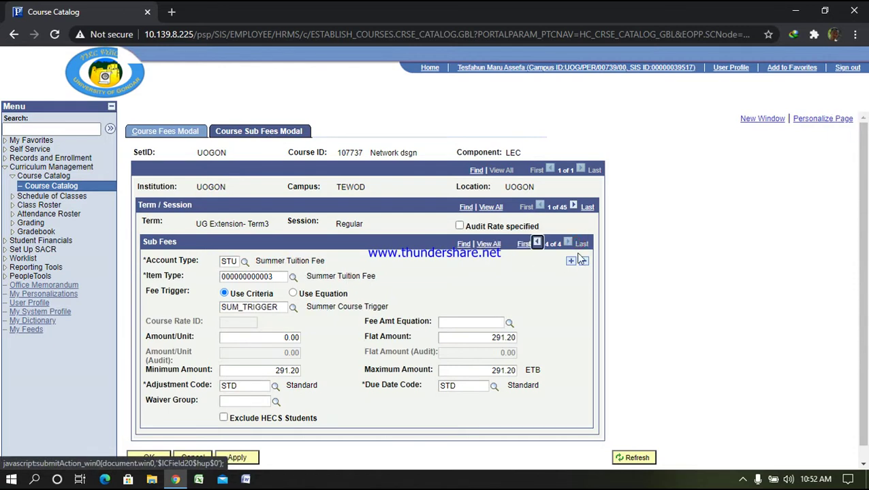
click(571, 265)
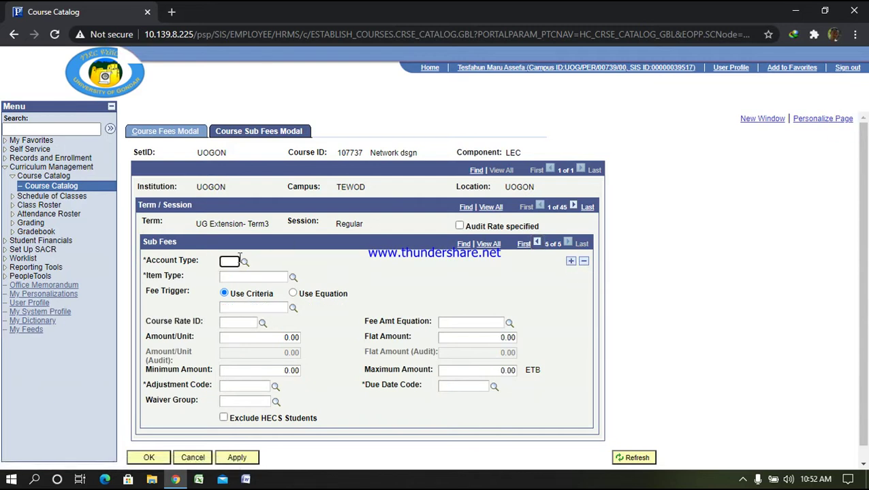
text(e)
click(244, 261)
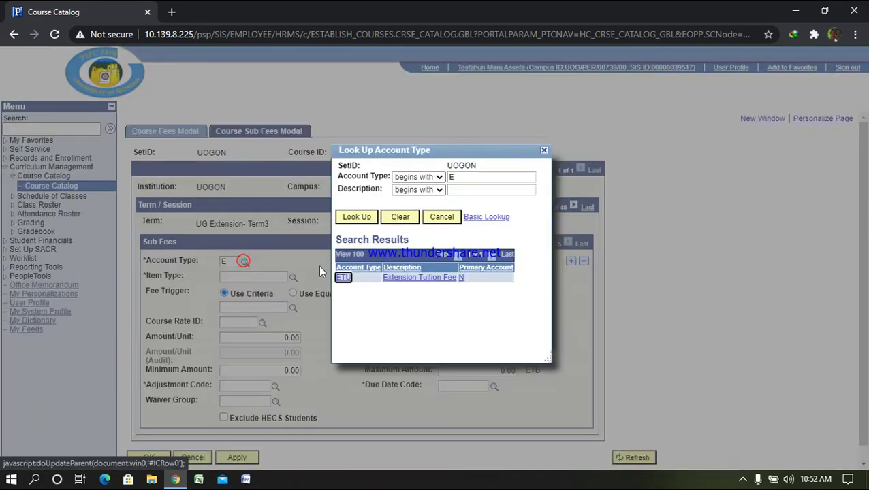
click(343, 278)
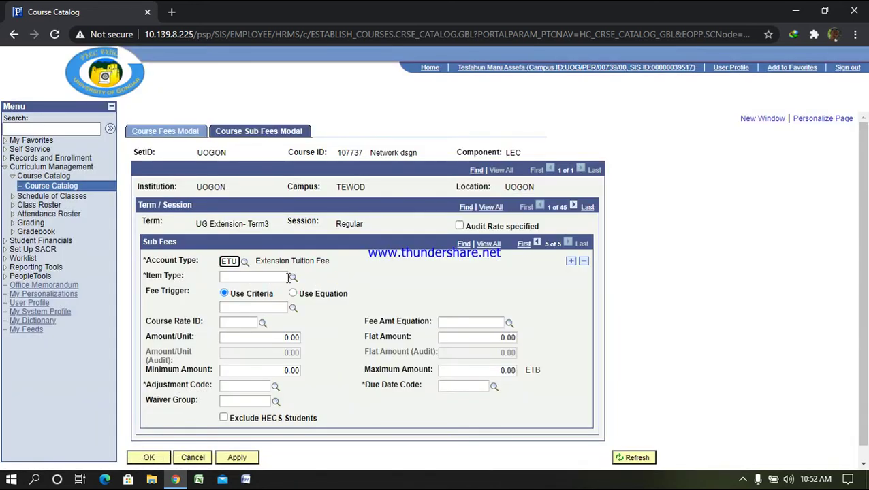
click(292, 277)
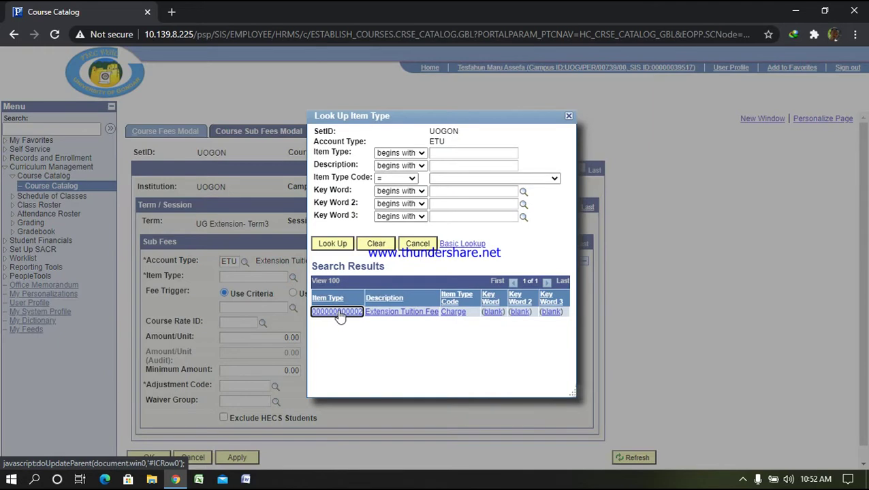
click(337, 311)
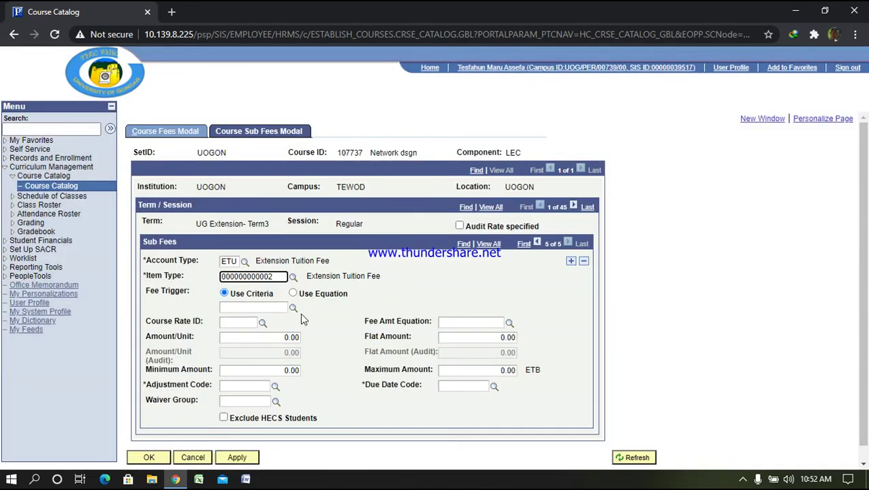
click(293, 308)
click(346, 275)
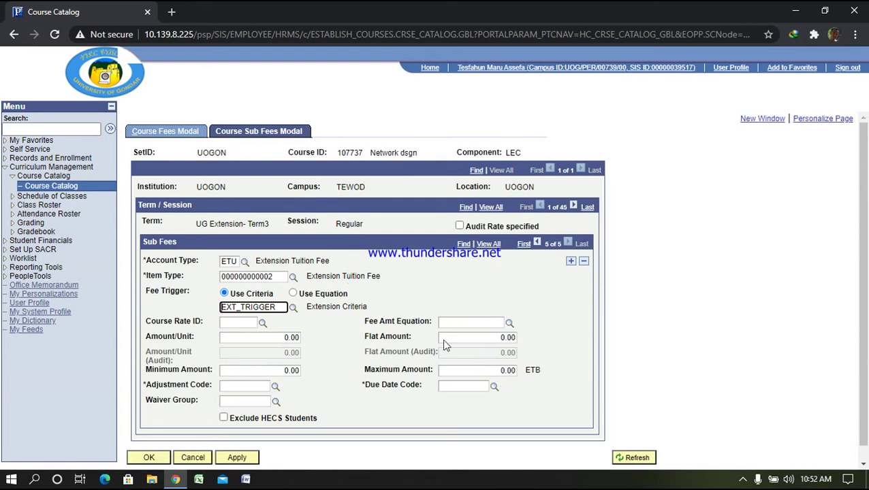
Set the sub fee's Amount/Unit, Flat, Minimum and Maximum amounts all to 400
double_click(275, 337)
text(4000)
key(BackSpace)
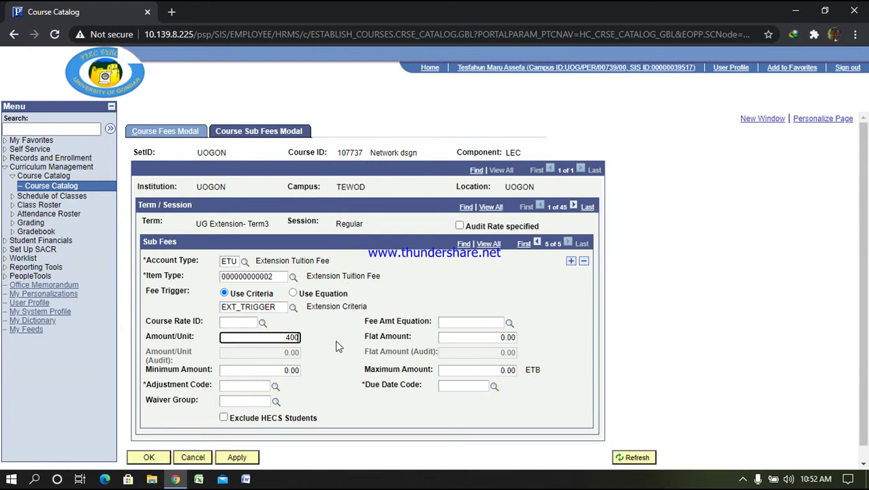
double_click(496, 339)
text(400)
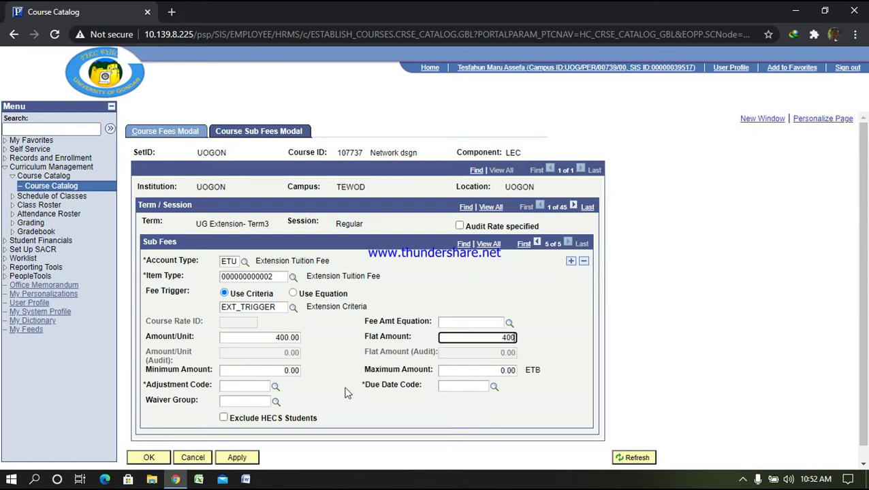
double_click(283, 371)
text(400)
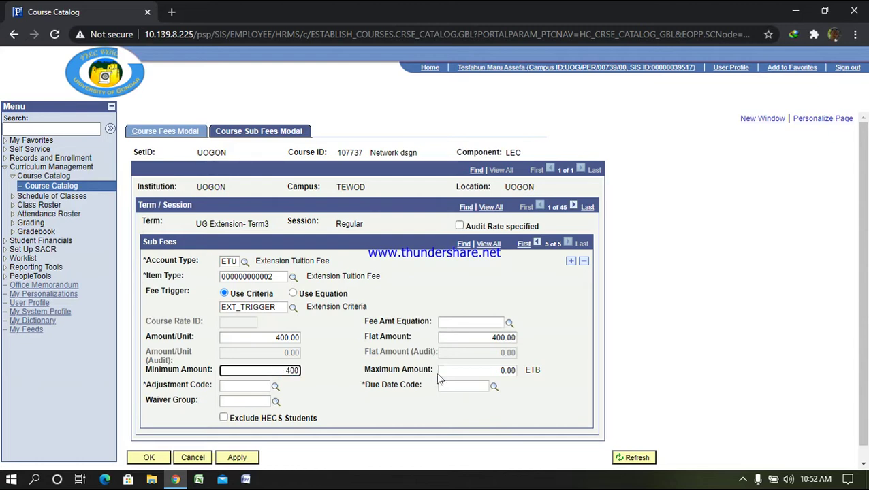
double_click(488, 370)
text(400)
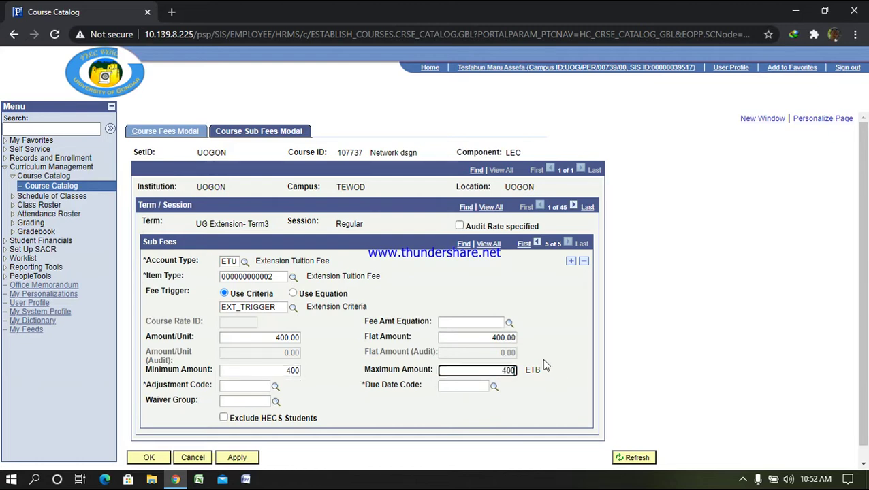
Choose STD adjustment and due date codes, then apply the new sub fee
click(275, 388)
click(337, 286)
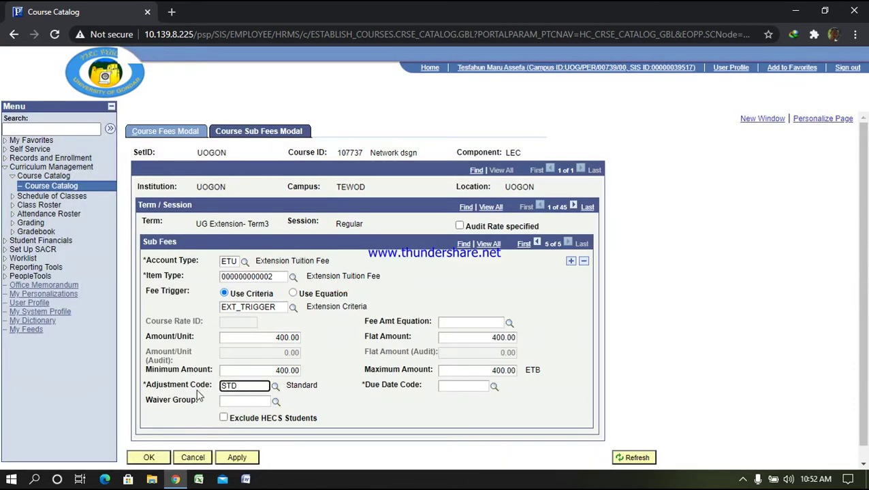
click(493, 387)
click(340, 286)
scroll(334, 303, down, 1)
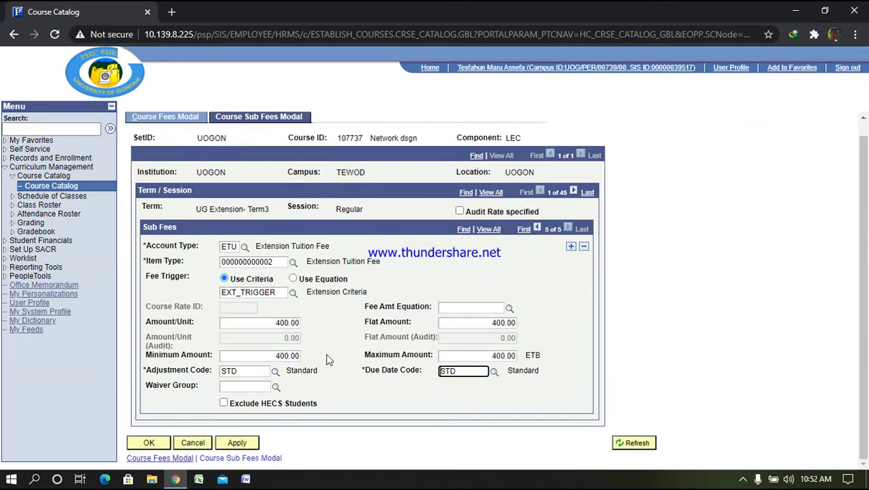
click(239, 443)
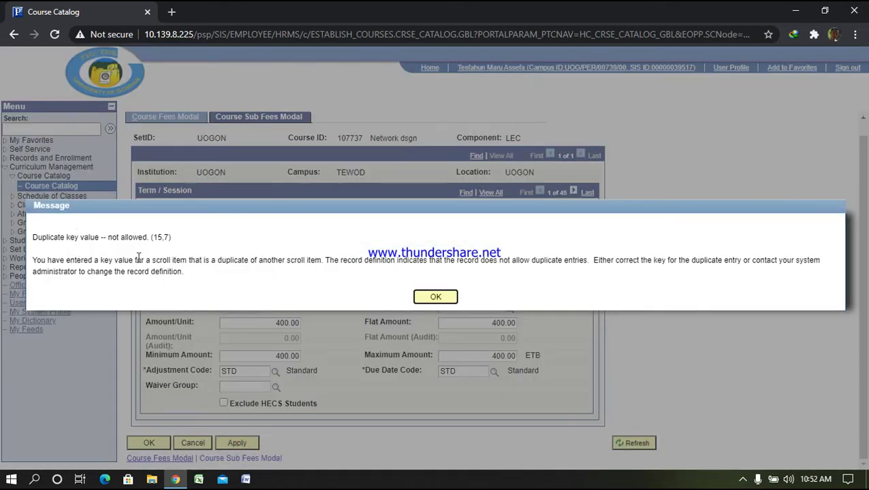
Dismiss the duplicate-key error, discard the unsaved sub fee changes, and go to Schedule of Classes
click(435, 298)
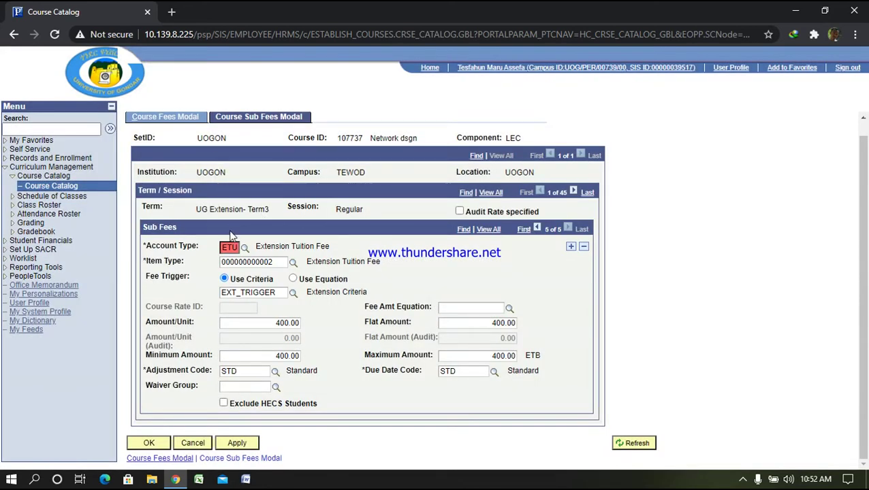
click(58, 196)
click(313, 278)
click(59, 187)
click(351, 273)
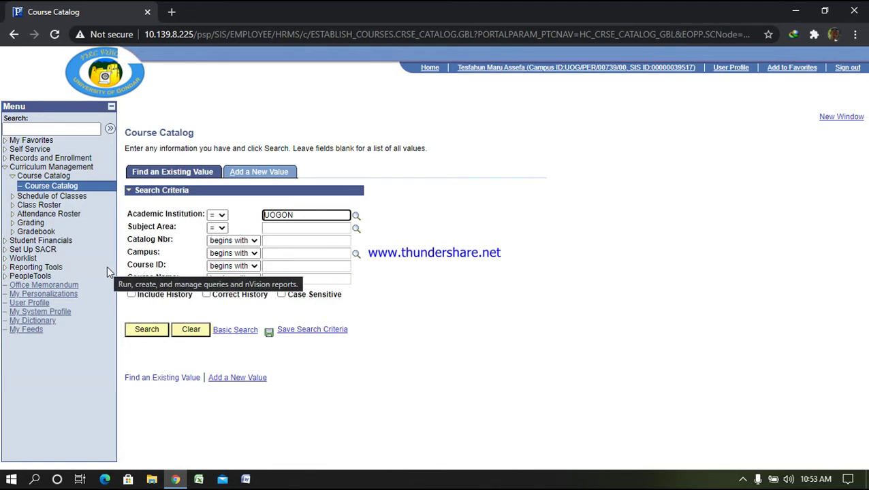
click(61, 198)
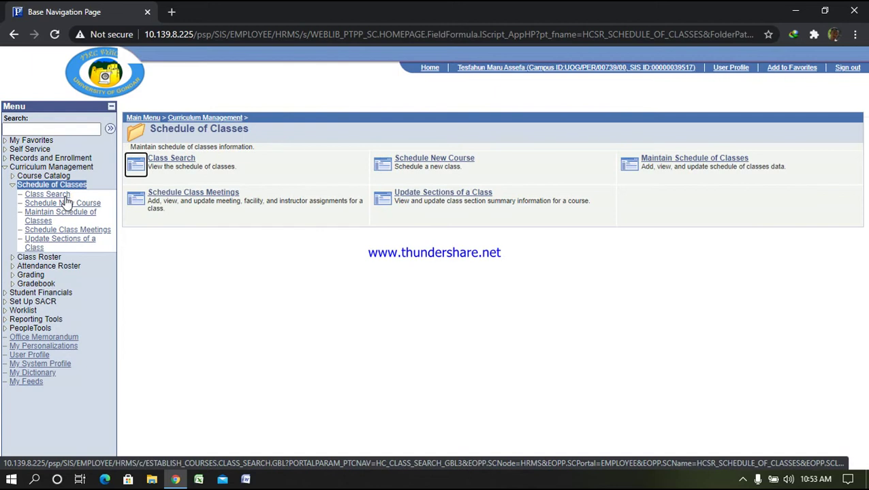
In Schedule New Course, search term 1955, catalog 4111, and open course ID 107737
click(437, 160)
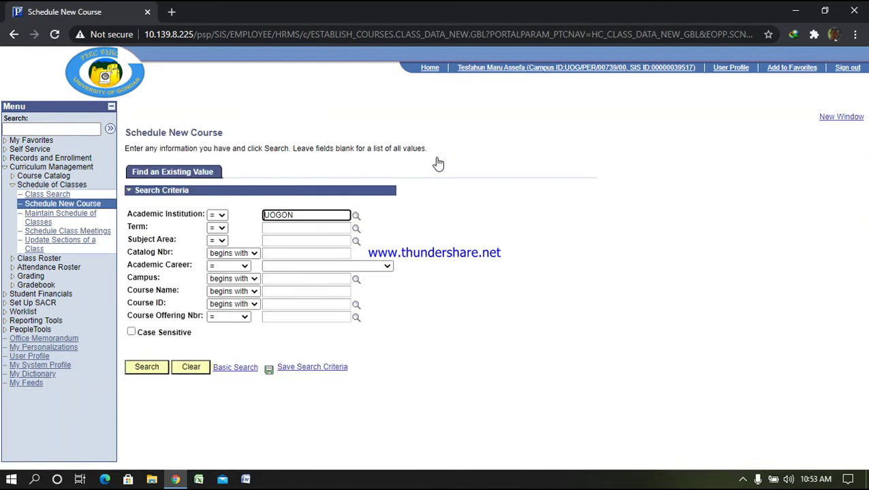
click(280, 229)
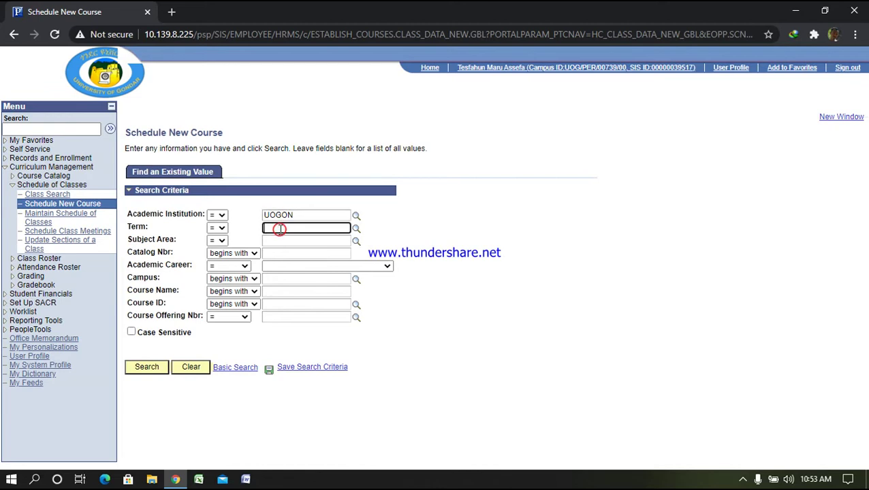
text(1955)
click(280, 254)
click(280, 255)
text(4111)
key(Return)
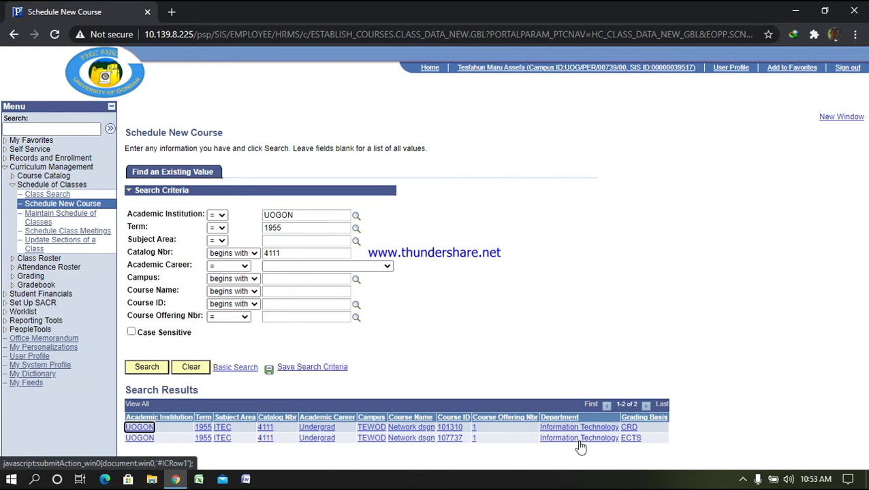
click(581, 439)
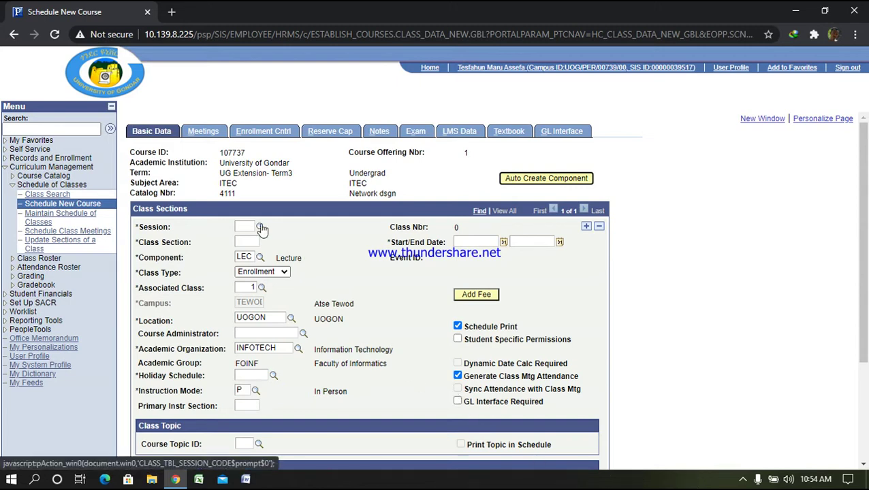
Set the new class's session to Regular Academic Session and its class section to EX4Y
click(262, 229)
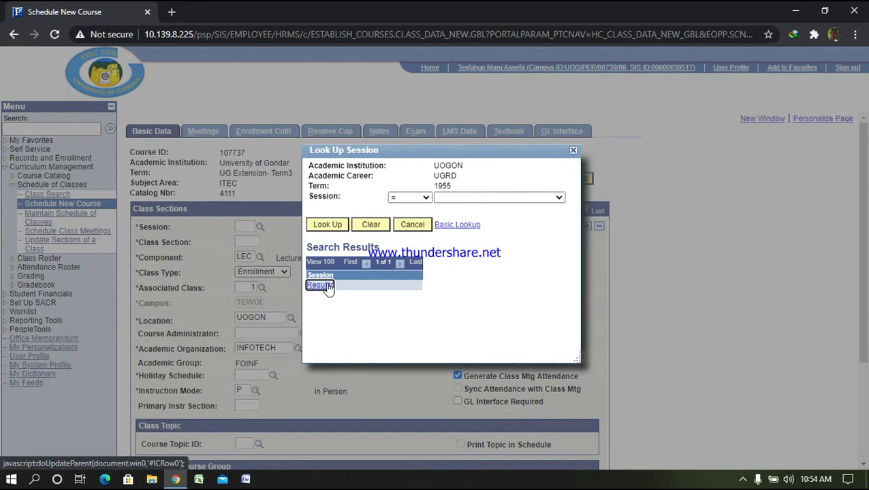
click(328, 286)
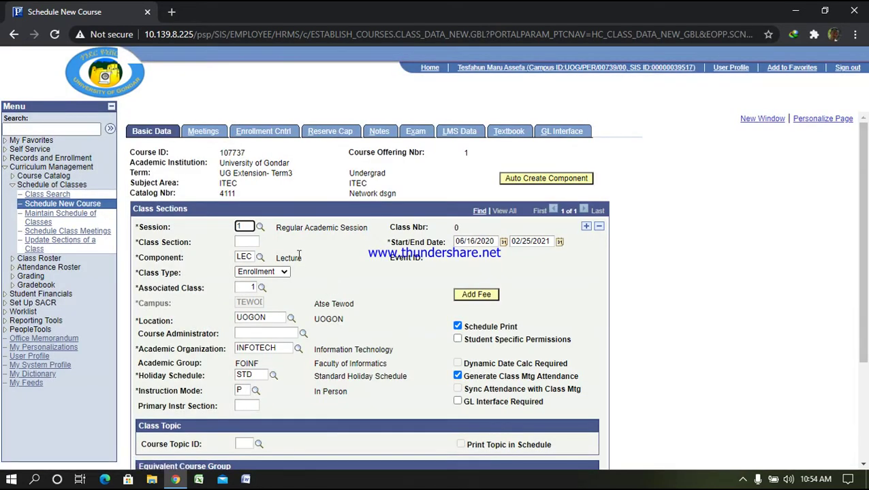
click(247, 244)
text(ex)
key(BackSpace)
key(BackSpace)
text(EX)
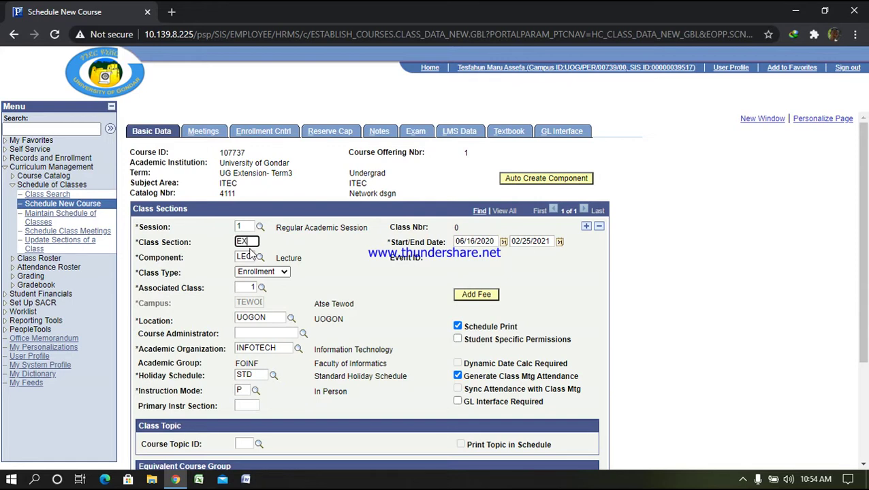
text(4y)
On Meetings, enter the first instructor's ID with role Sec Instr and Post access
click(204, 132)
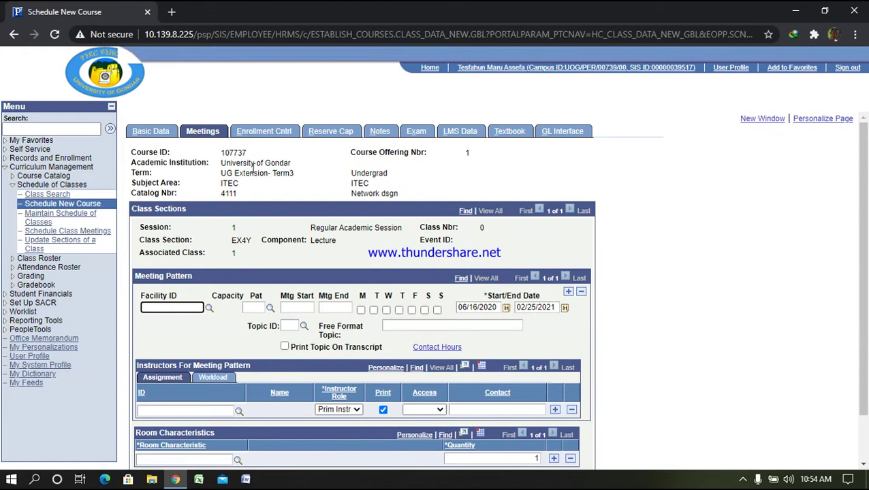
scroll(335, 245, down, 2)
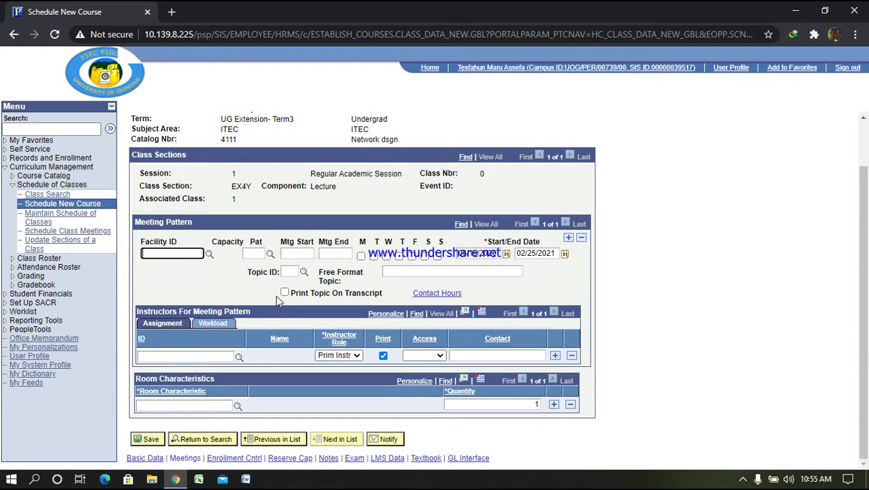
click(201, 357)
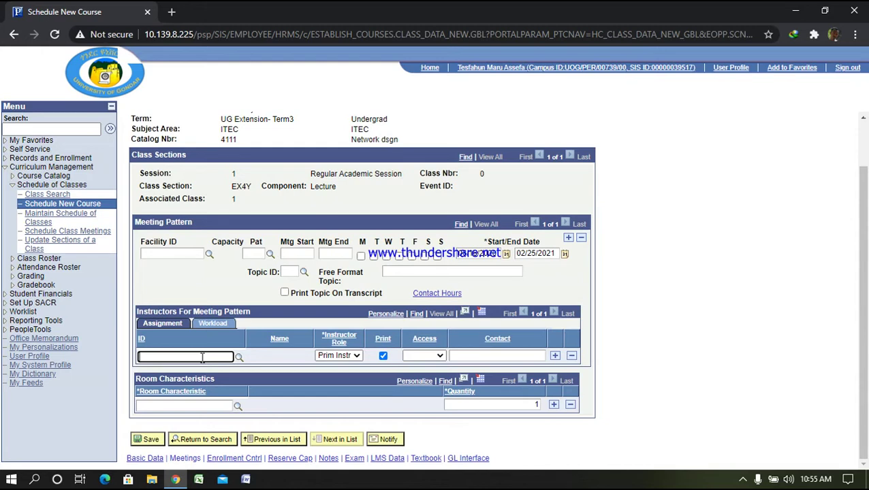
text(000000395)
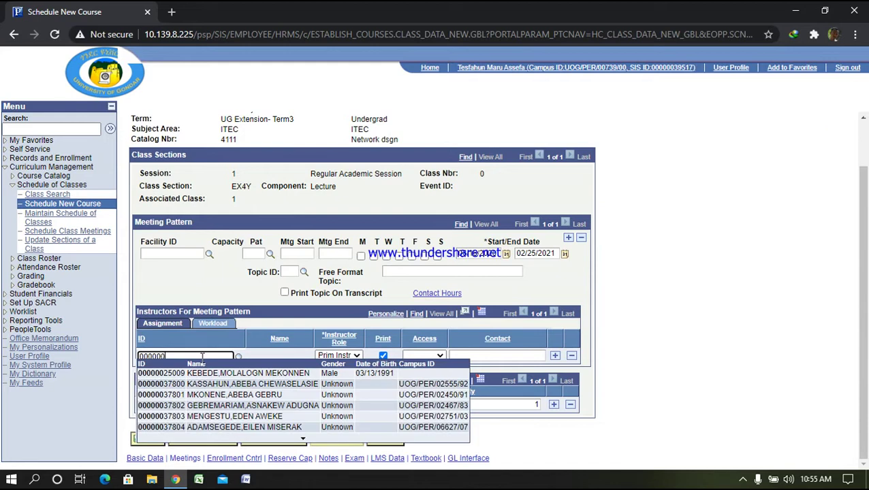
text(17)
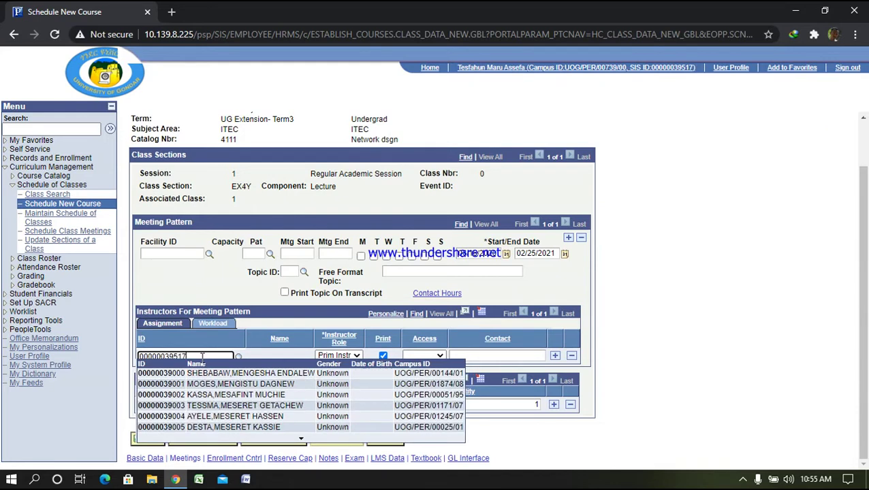
key(Tab)
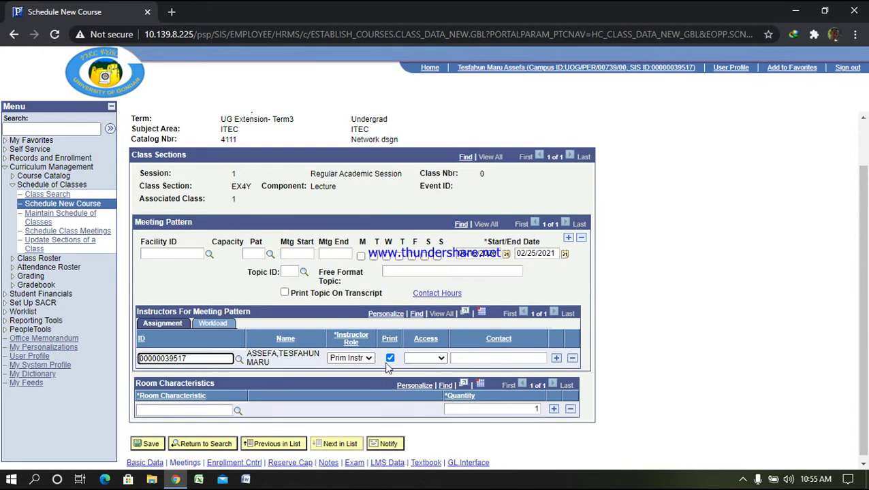
click(350, 358)
click(356, 384)
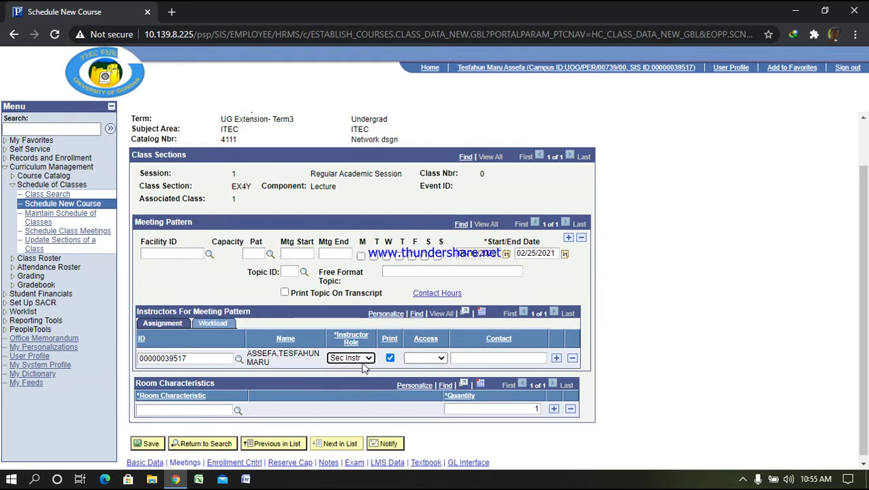
click(441, 359)
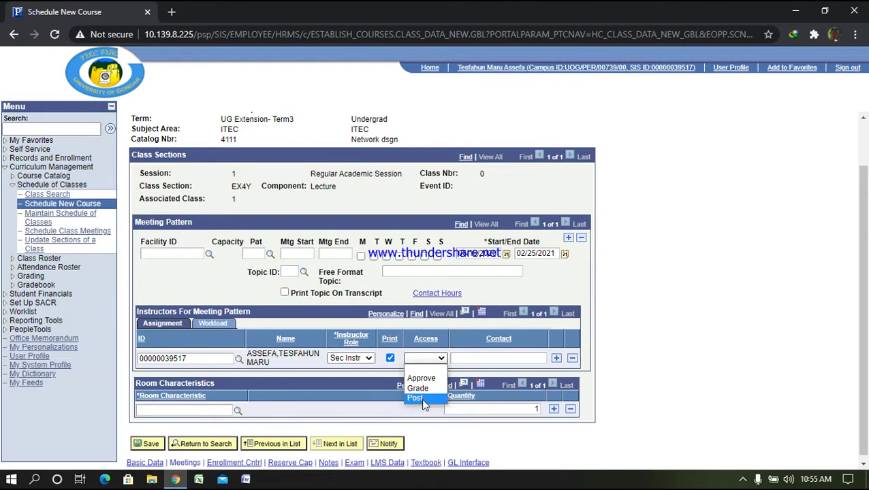
click(422, 398)
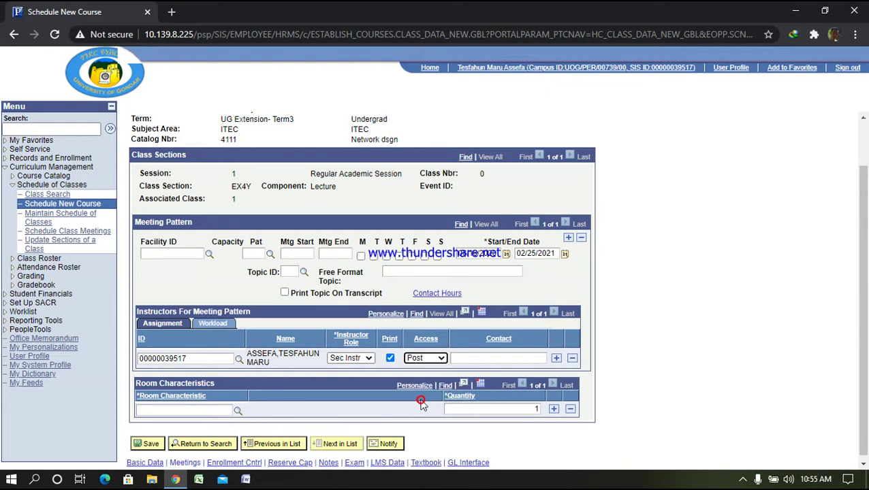
Add the second instructor's ID with Approve access, then save the class as Class Nbr 1048
click(556, 358)
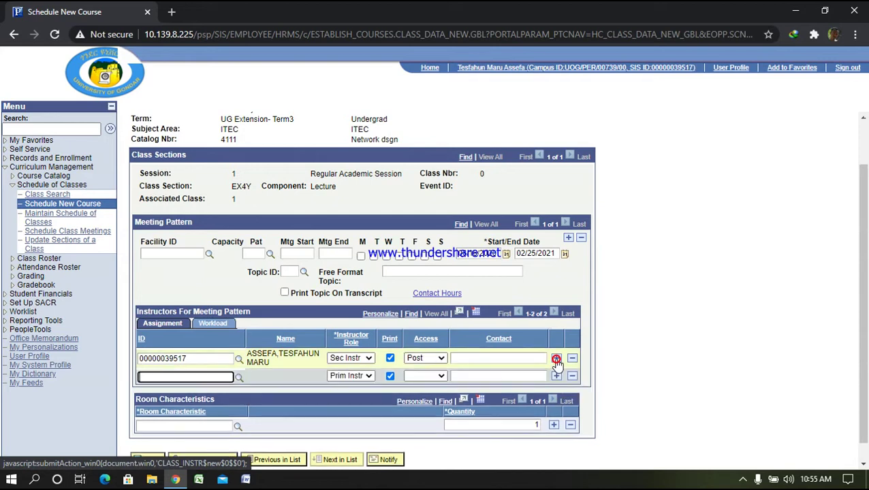
click(170, 379)
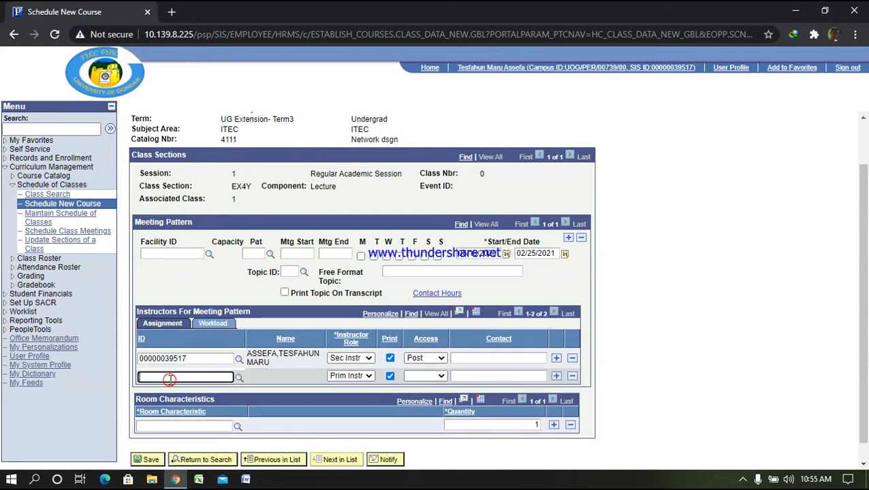
text(000000)
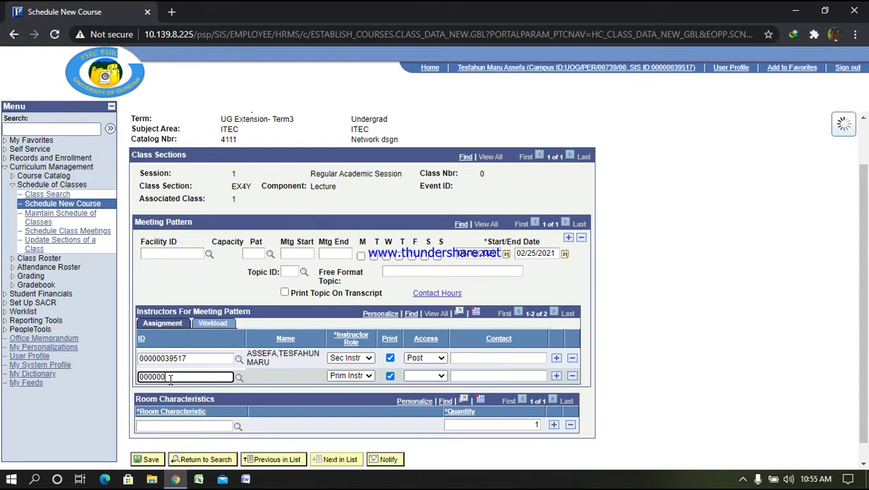
text(395)
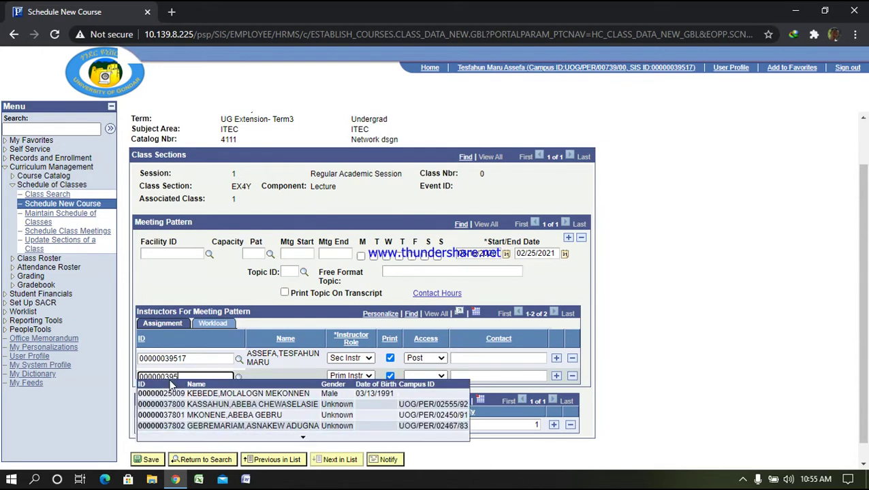
text(72)
click(171, 394)
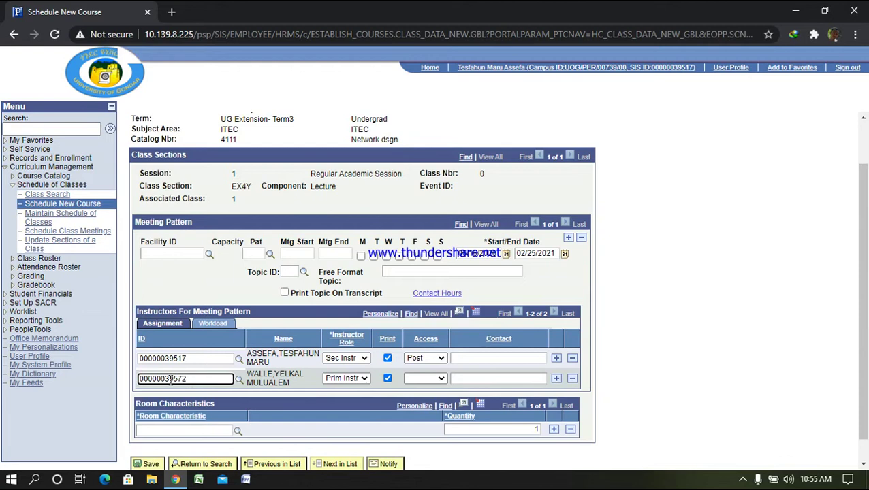
click(441, 378)
click(418, 394)
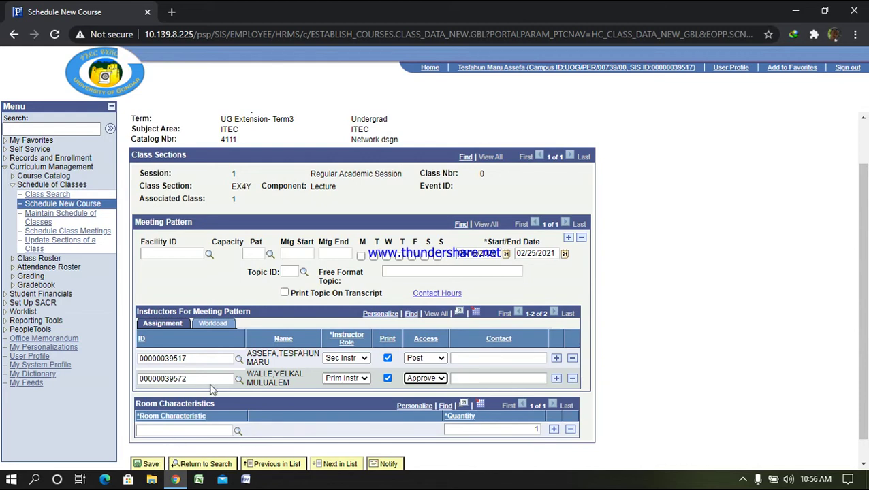
scroll(213, 375, down, 1)
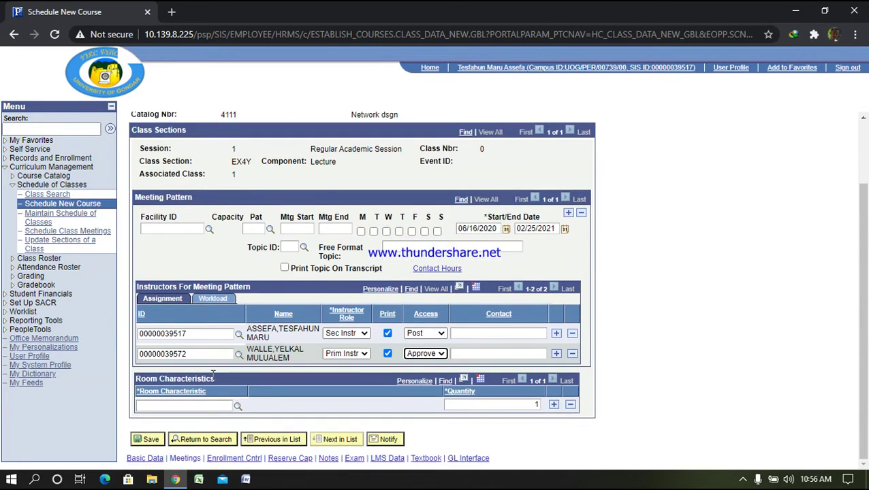
click(150, 440)
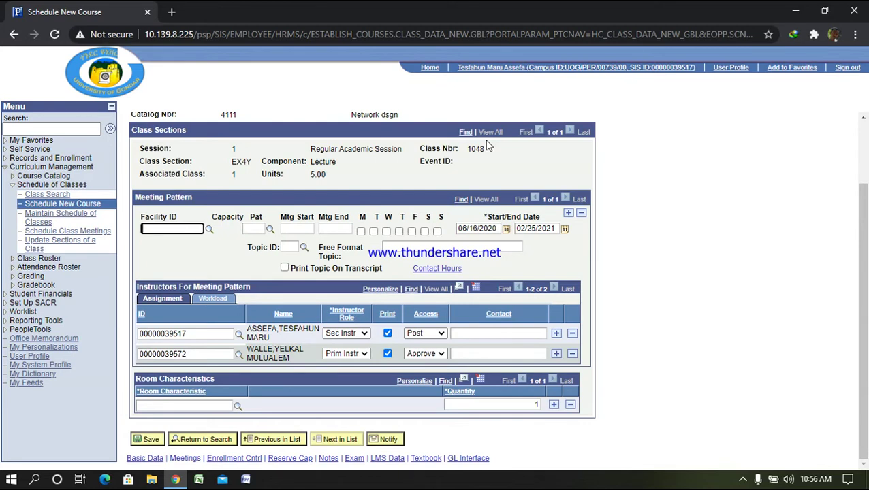
Switch the faculty teaching schedule to UG Extension- Term3, then return to the home page
click(436, 71)
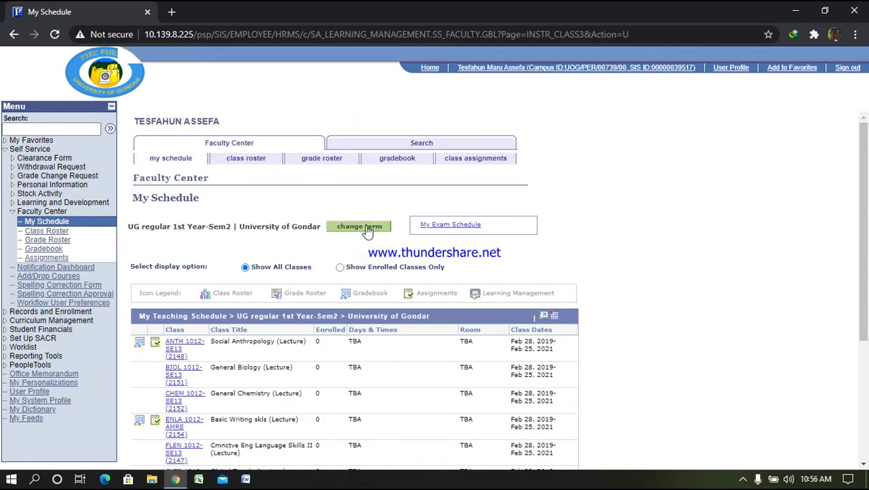
click(365, 226)
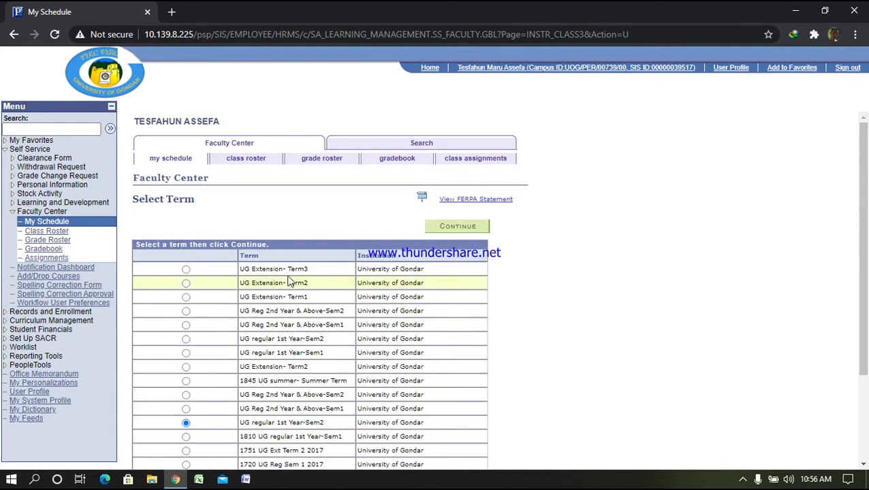
click(186, 270)
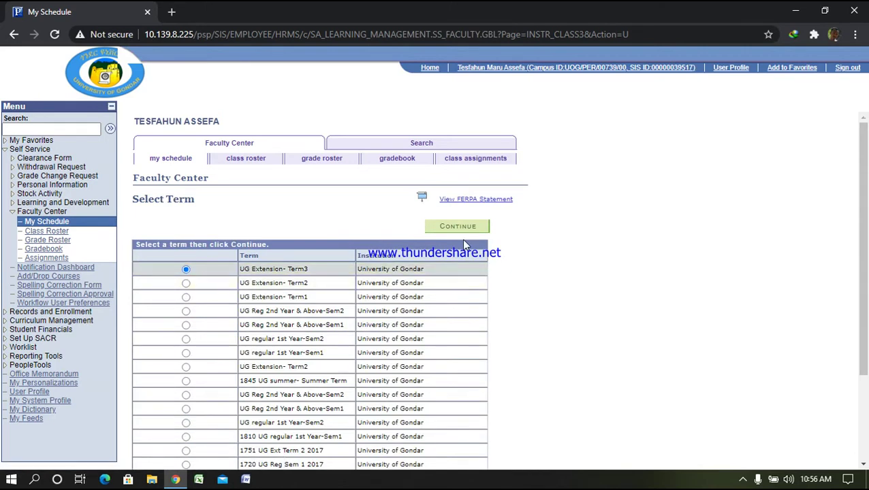
click(466, 229)
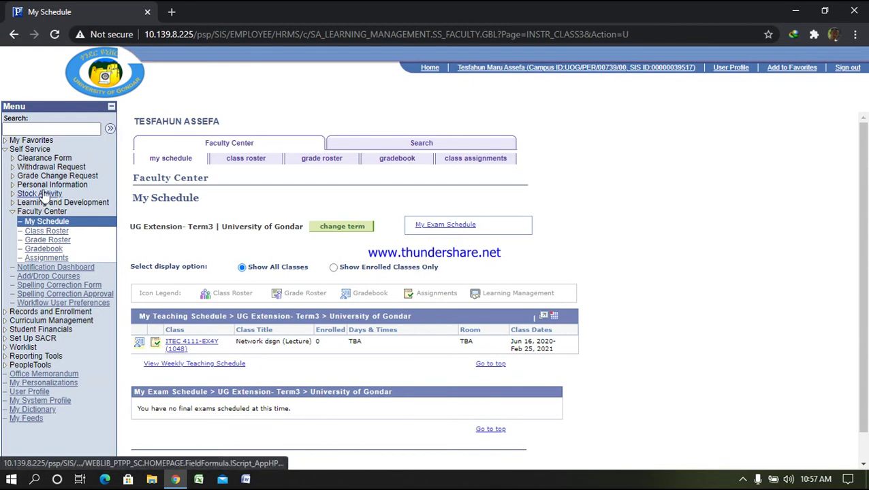
click(431, 71)
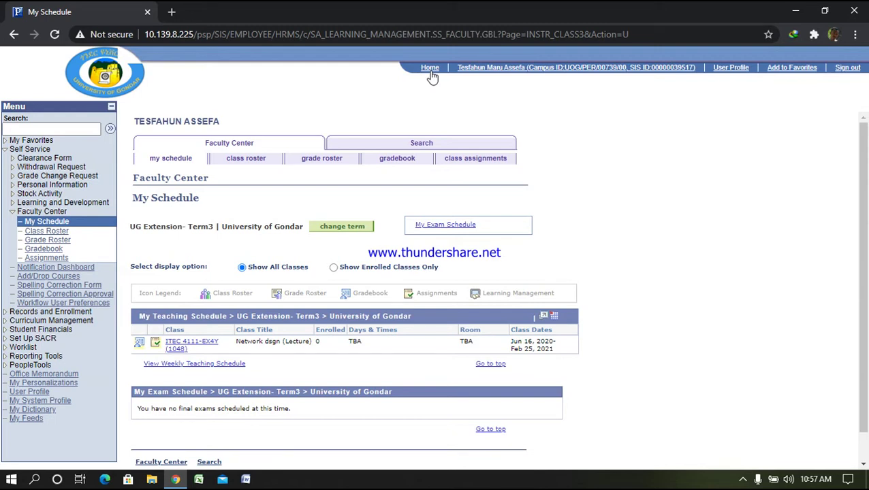
Search the Course Catalog for catalog number 4131 and open course 107739
click(50, 313)
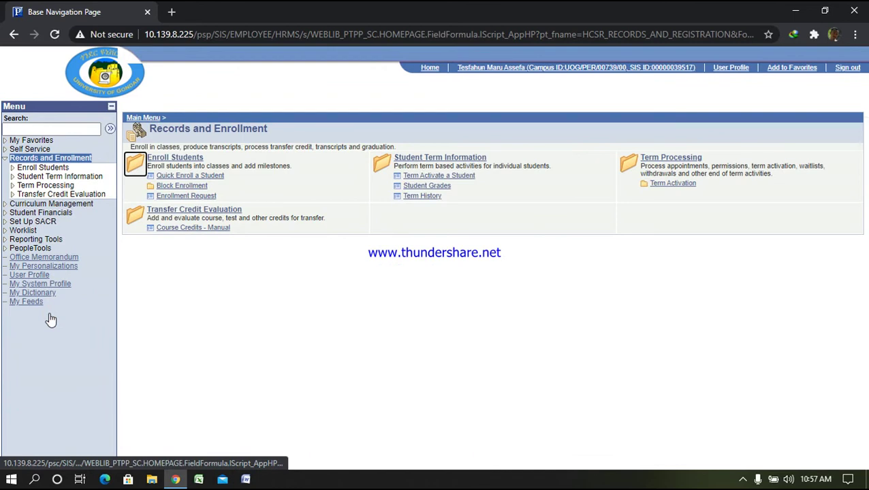
click(46, 205)
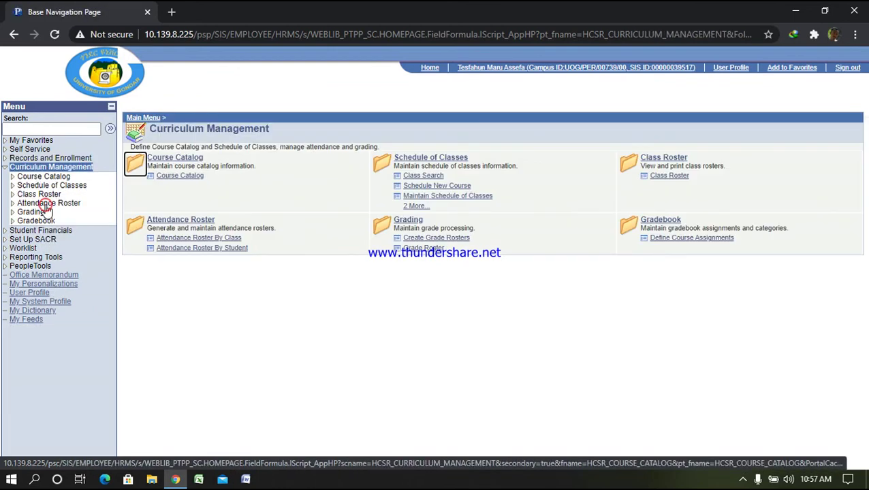
click(180, 177)
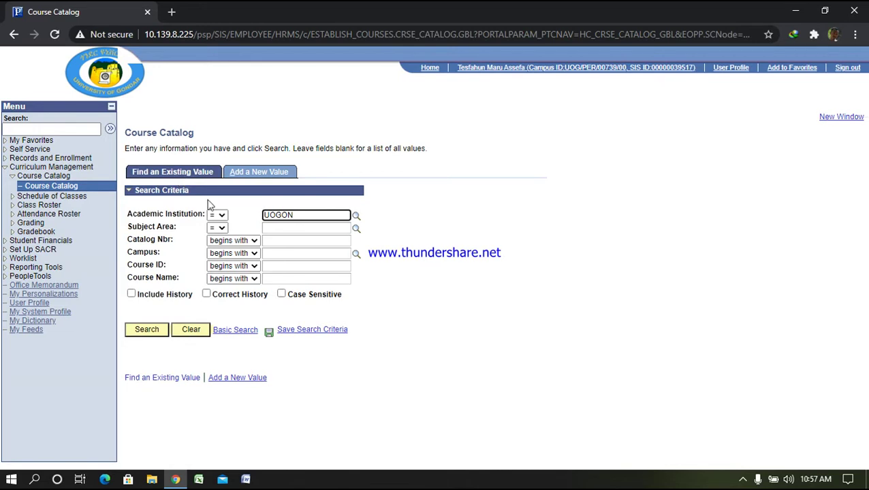
click(272, 239)
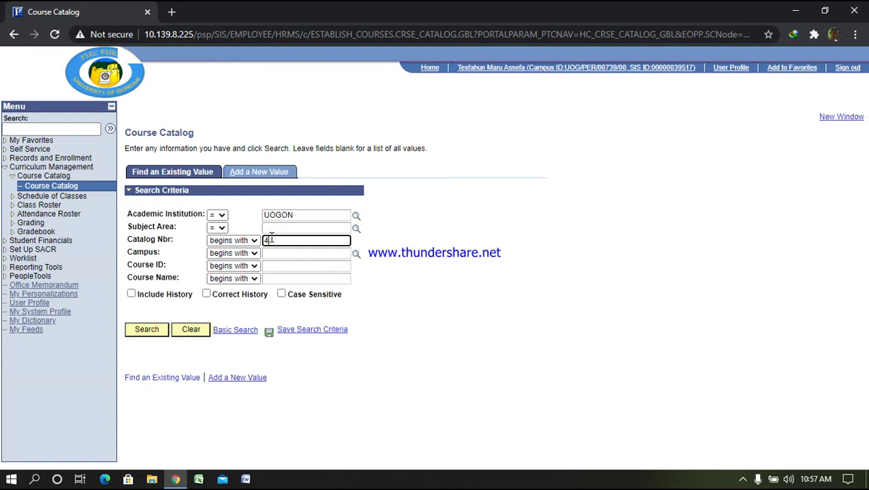
text(4131)
key(Return)
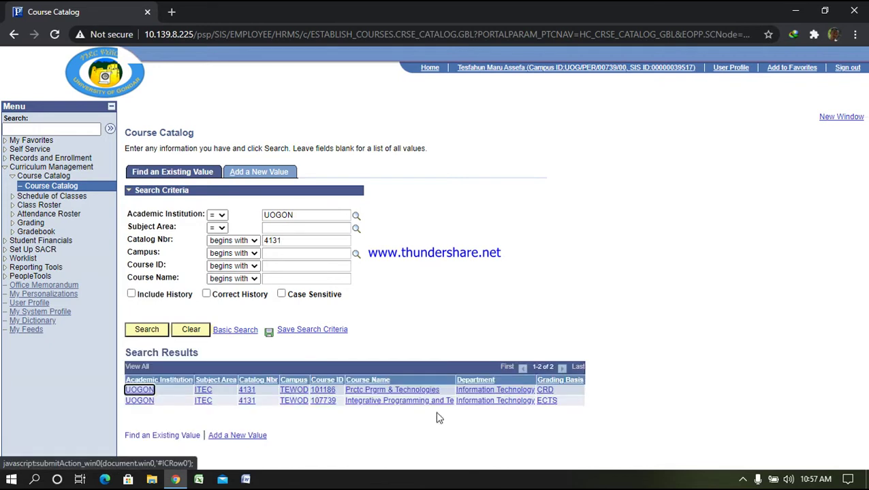
click(546, 401)
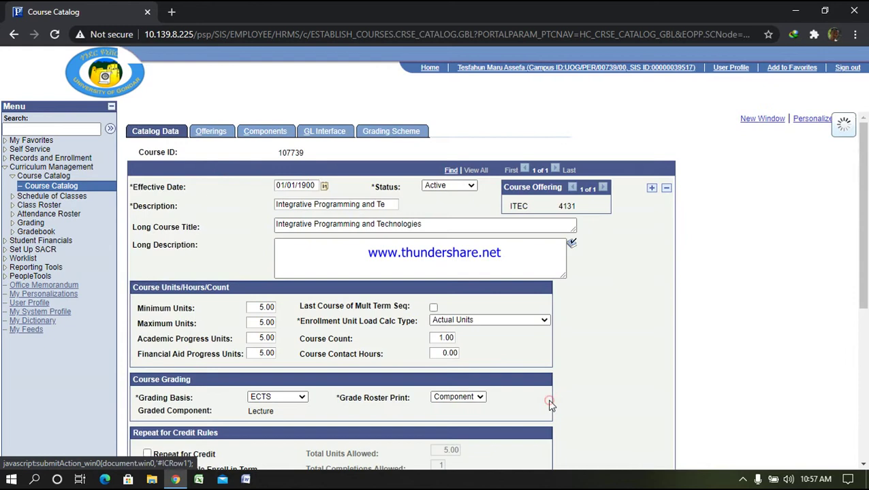
Add a new term/session row to the lecture component's fee
click(271, 131)
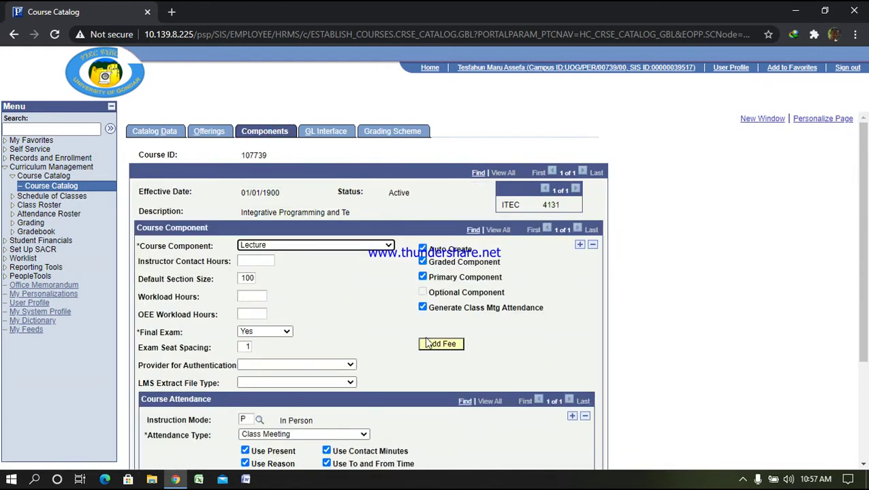
click(442, 345)
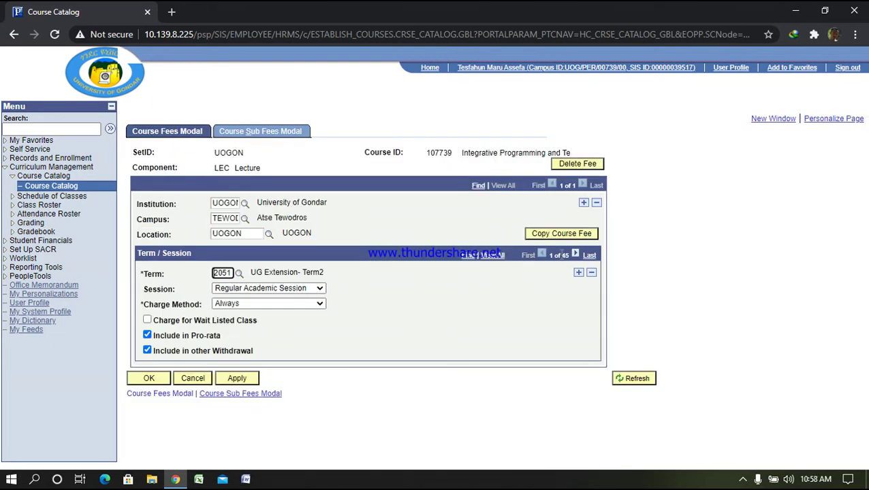
click(589, 255)
click(578, 273)
click(589, 256)
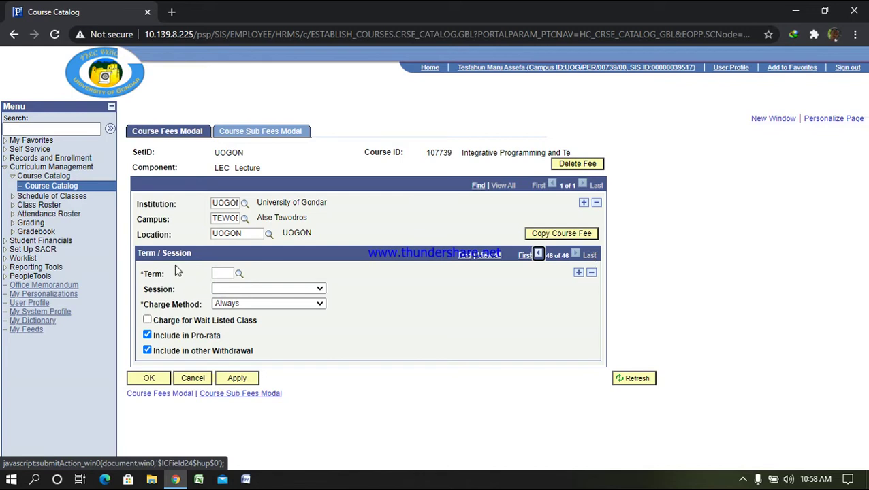
Set the fee row to term 1955, Regular Academic Session, and show its sub fees
click(223, 274)
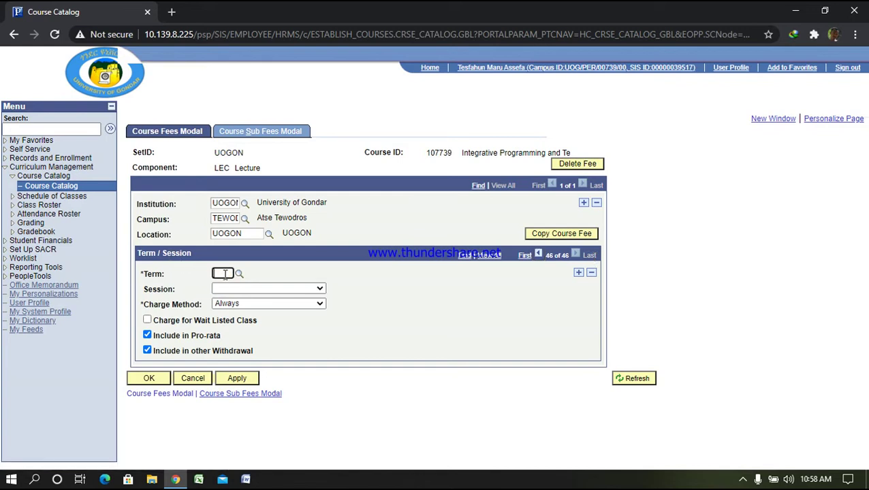
text(1955)
click(403, 314)
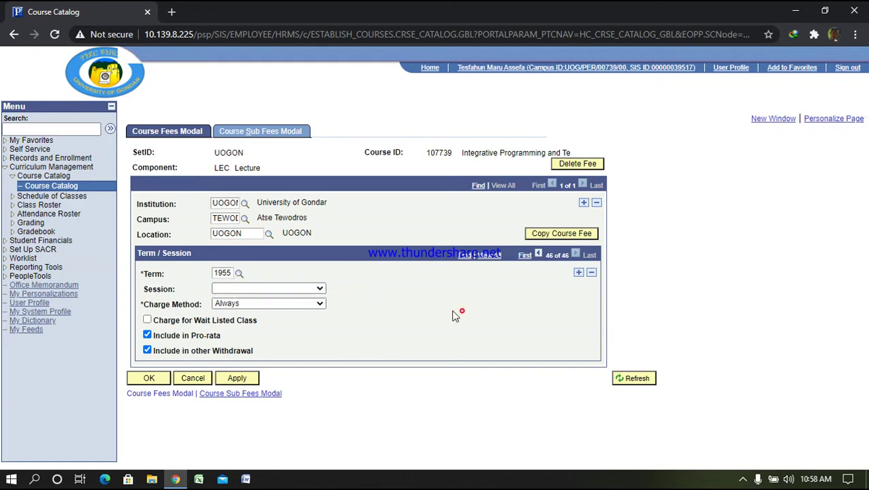
click(320, 289)
click(257, 247)
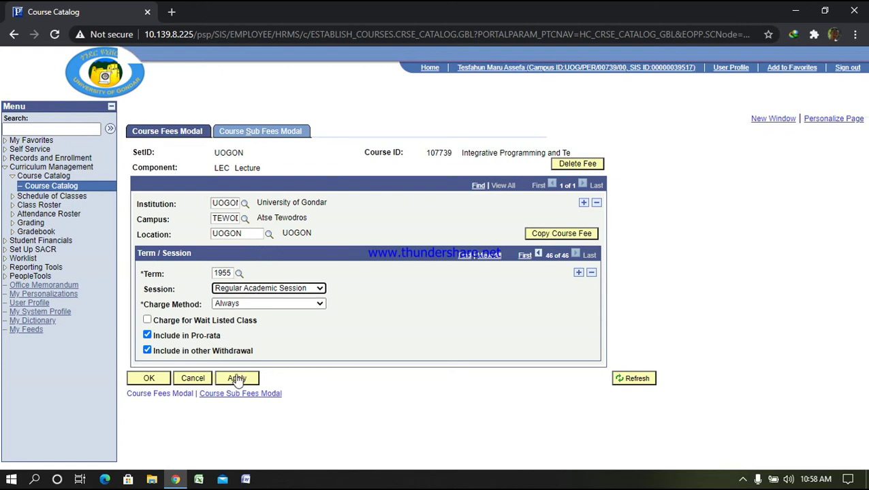
click(257, 132)
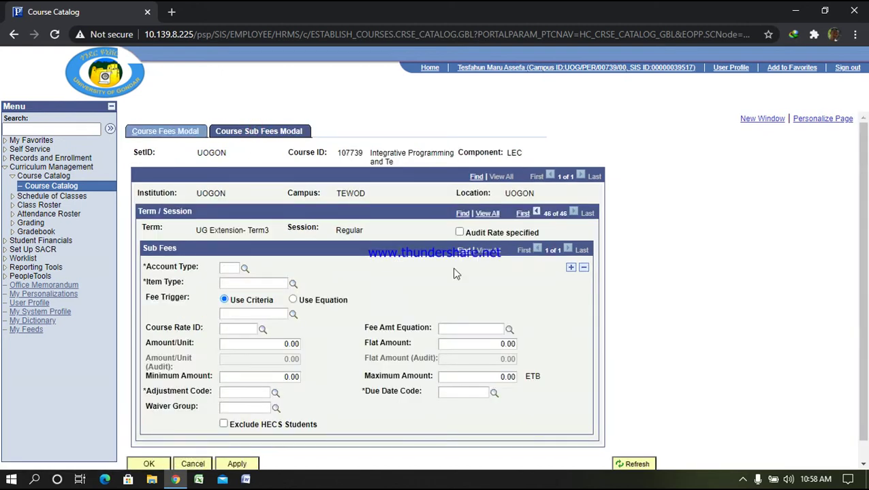
Set account type ETU, item type Extension Tuition Fee and fee trigger EXT_TRIGGER
click(244, 270)
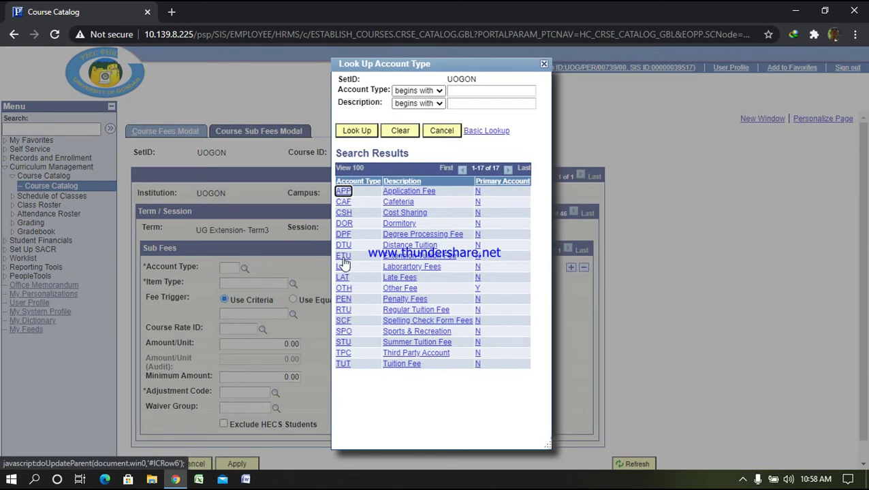
click(344, 258)
click(293, 283)
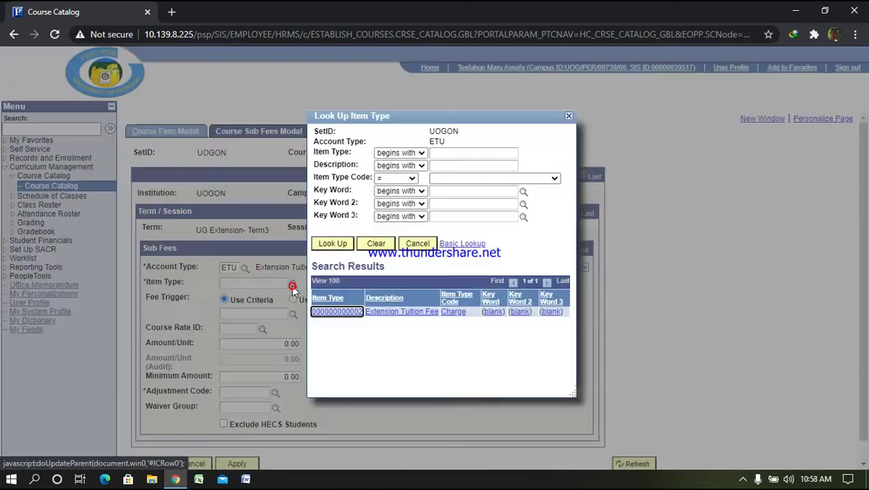
click(343, 312)
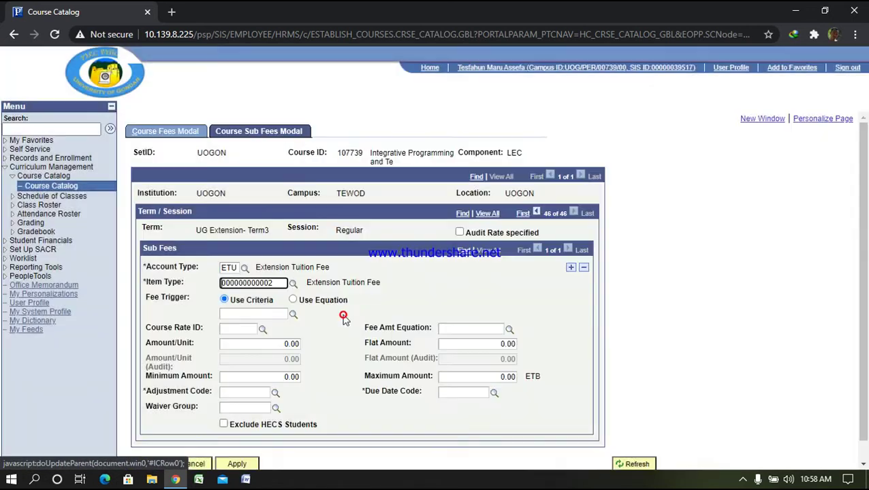
click(293, 316)
click(359, 281)
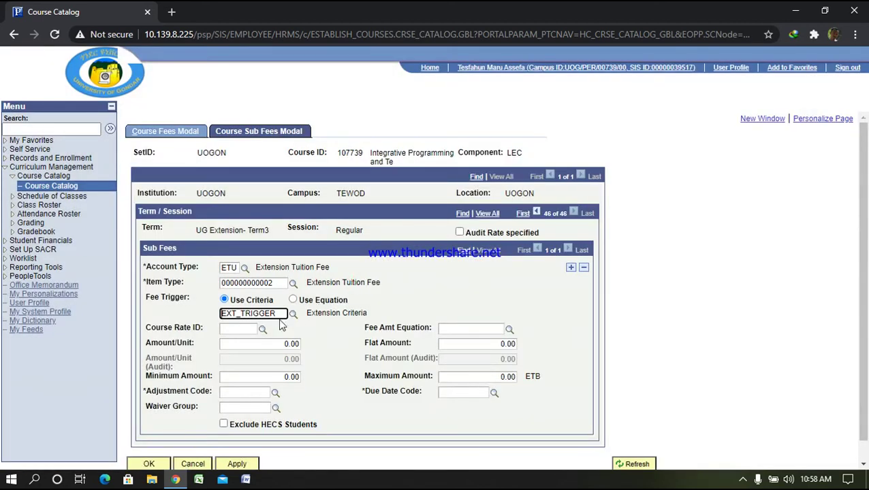
Enter amount per unit 400, flat amount 20, minimum 400 and maximum 400
click(278, 345)
text(400)
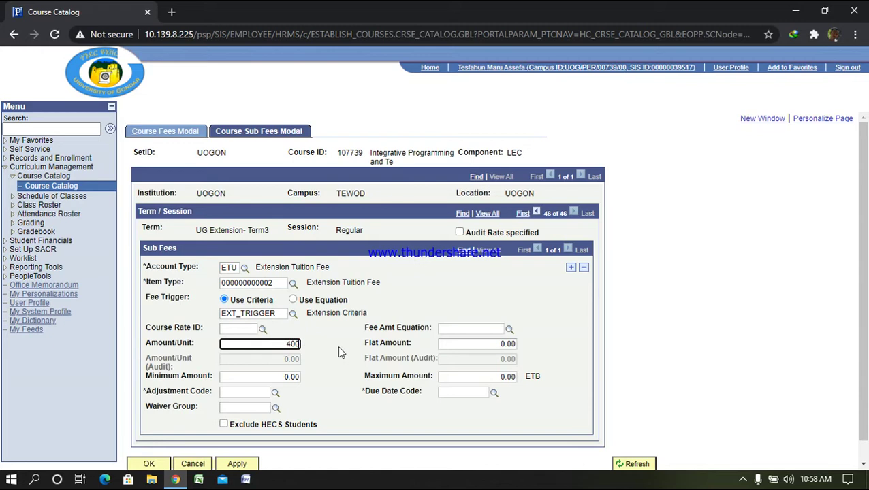
click(516, 344)
text(20)
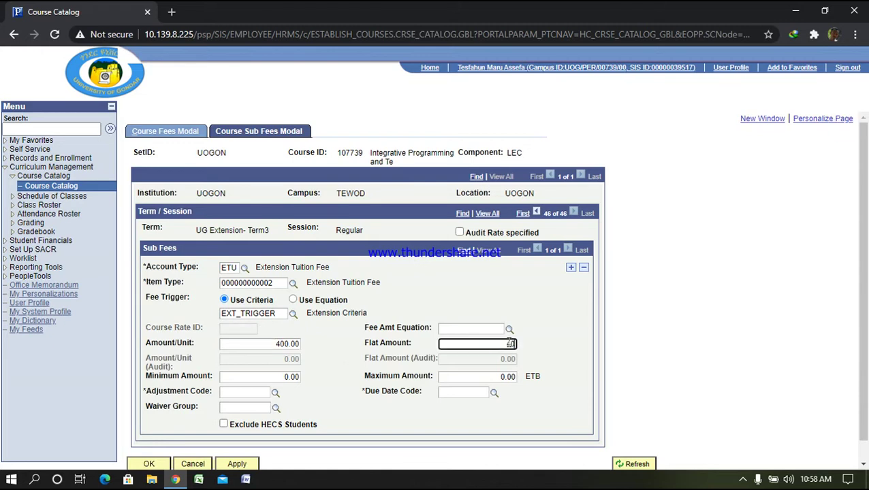
click(282, 375)
text(400)
click(491, 375)
text(400)
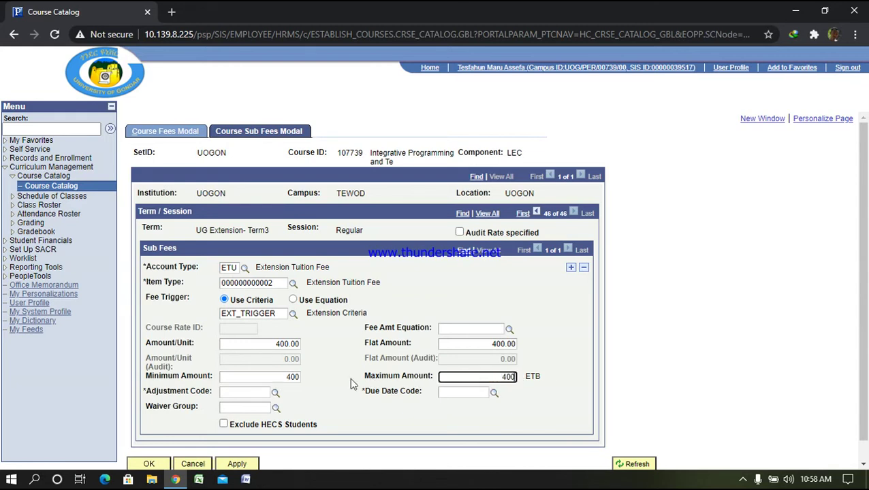
Set adjustment and due date codes to STD and apply the sub fee
click(275, 393)
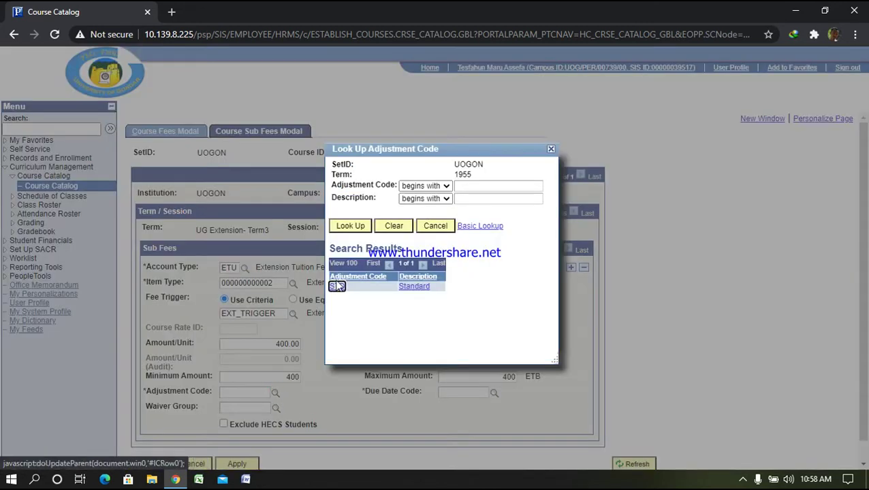
click(335, 285)
click(494, 393)
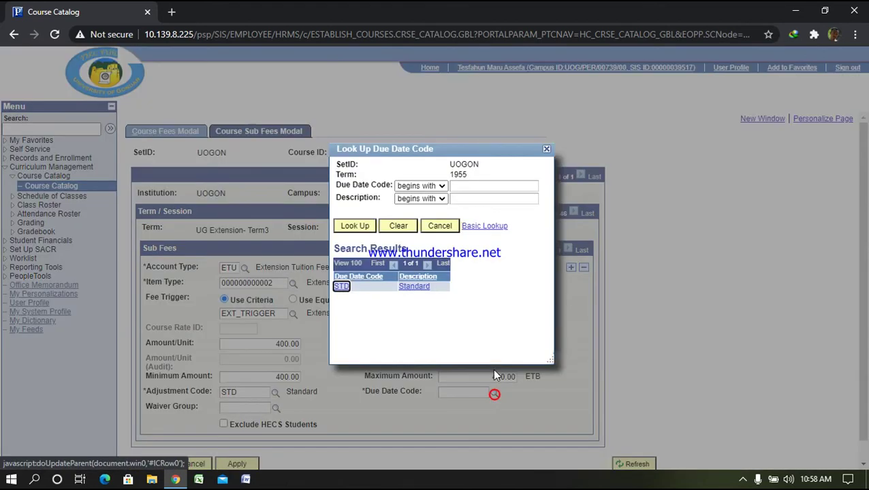
click(344, 287)
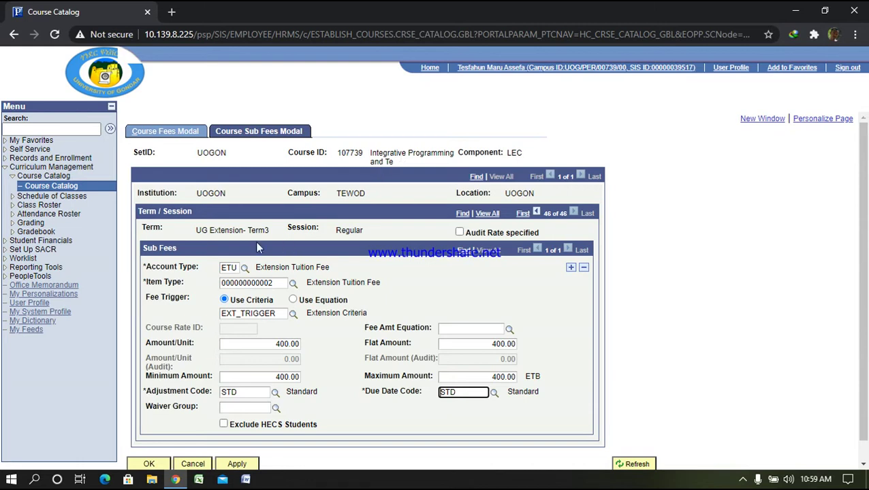
click(238, 464)
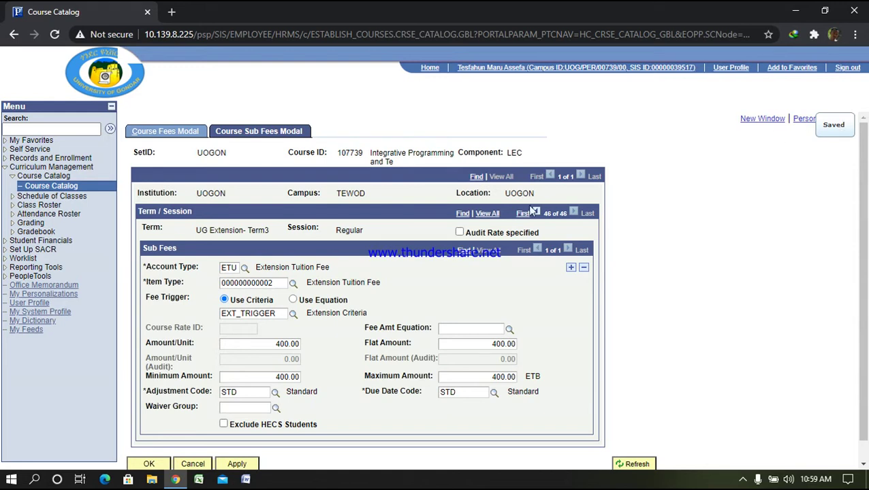
click(66, 198)
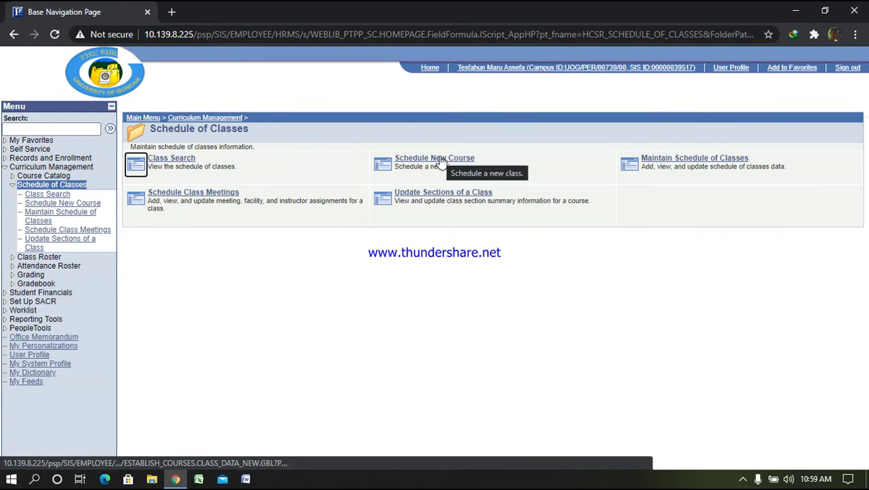
Search Schedule New Course for term 1955, catalog number 4131, and open course 107739
click(442, 161)
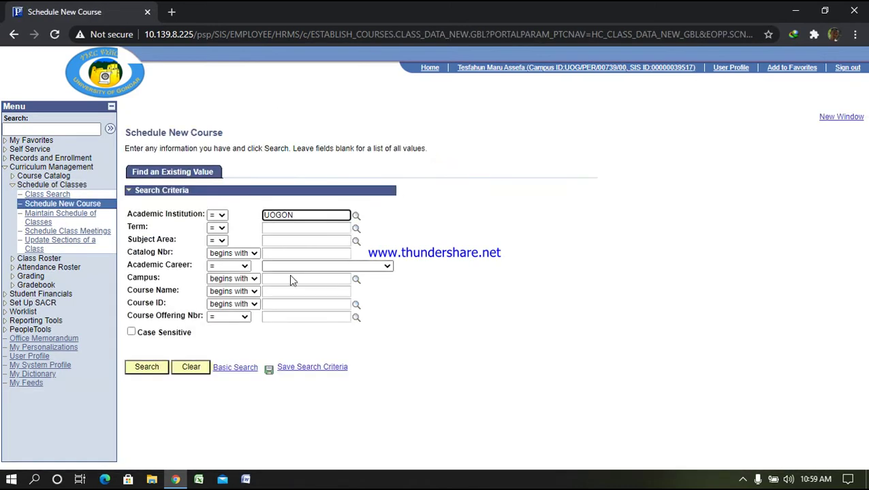
click(286, 232)
text(1955)
key(Return)
click(286, 253)
text(4)
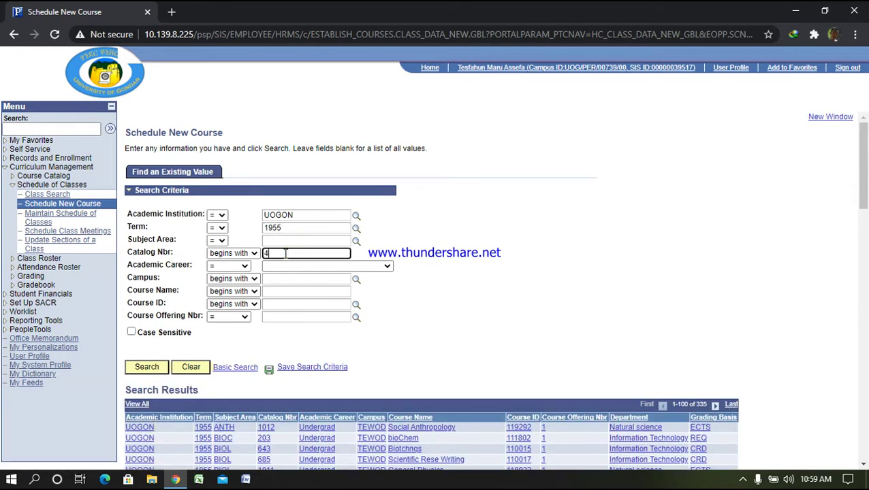
text(131)
key(Return)
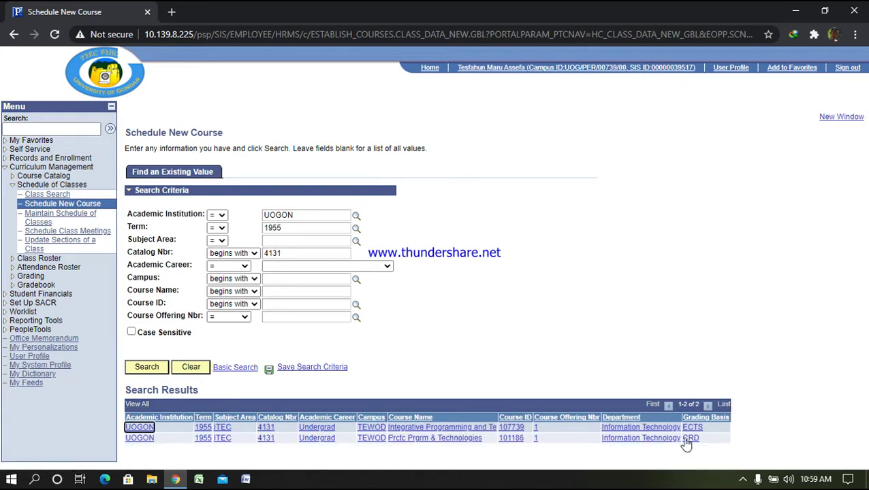
click(621, 427)
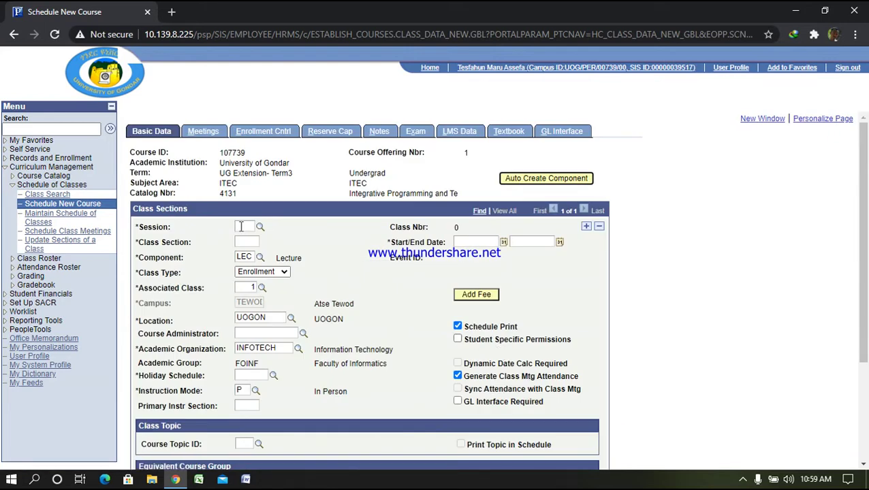
Pick session 1 and enter class section EX4M for the new class
click(261, 228)
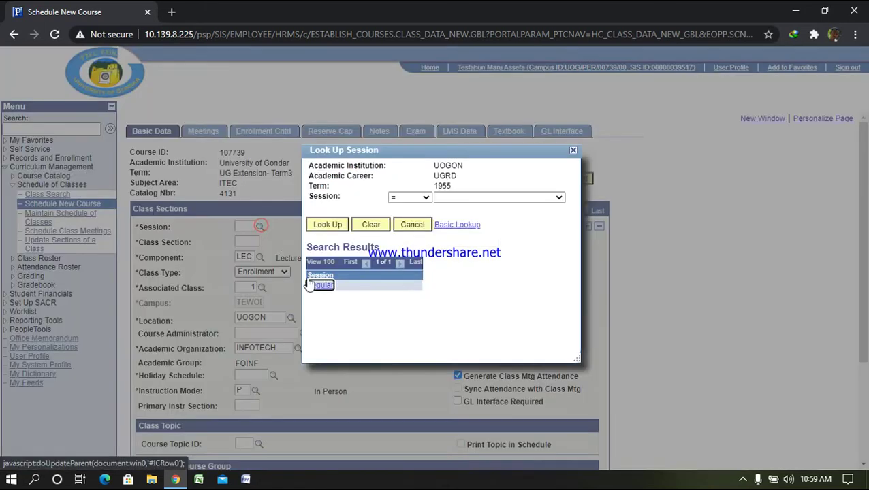
click(317, 283)
click(248, 241)
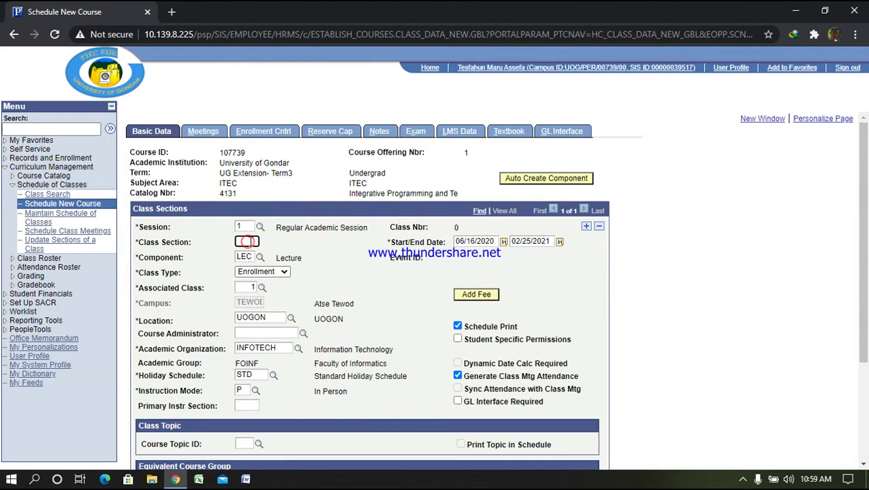
text(EX4M)
Assign the first instructor as secondary instructor with Post access
click(204, 132)
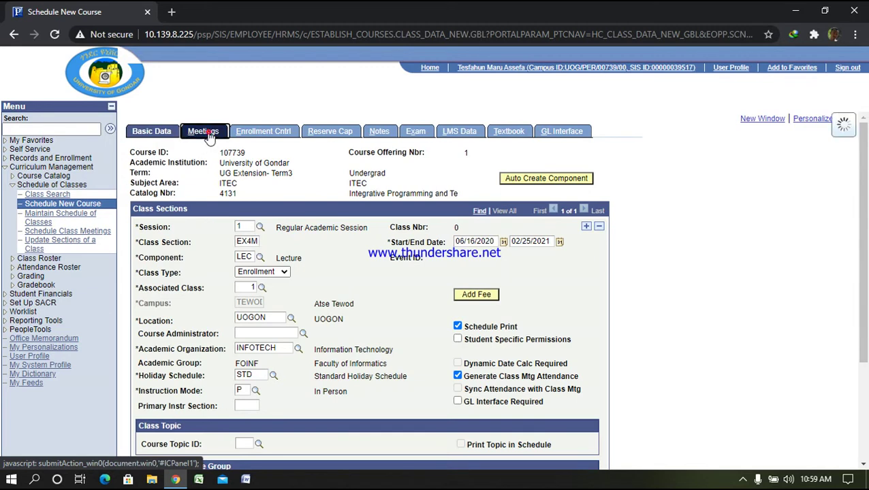
scroll(262, 325, down, 1)
click(211, 358)
text(00000)
key(BackSpace)
key(BackSpace)
key(BackSpace)
key(BackSpace)
key(BackSpace)
text(000)
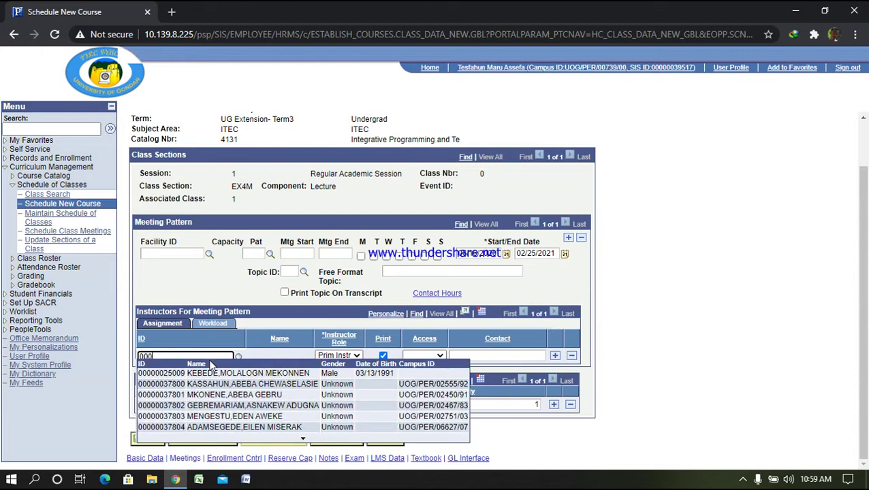
text(00039517)
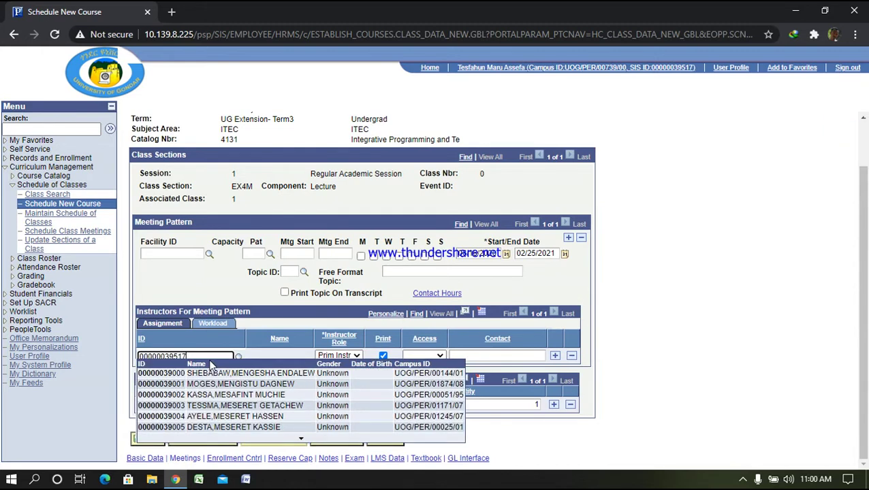
key(Return)
click(361, 358)
click(348, 380)
click(440, 358)
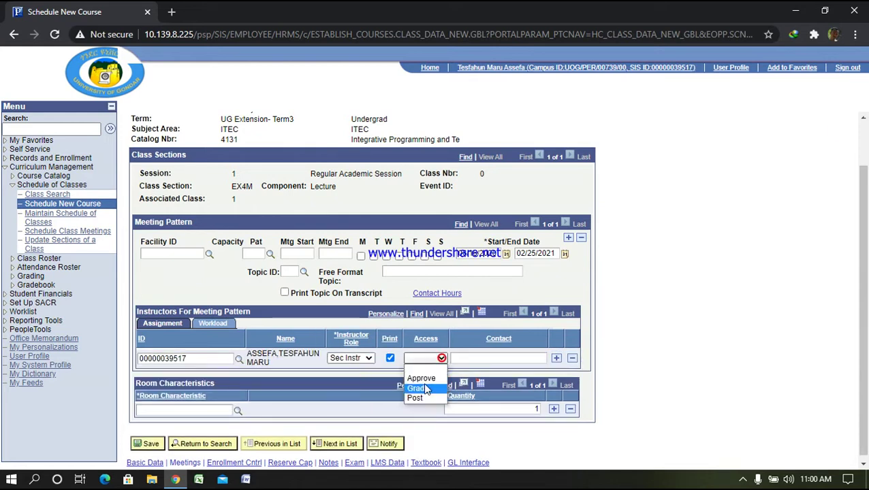
click(428, 388)
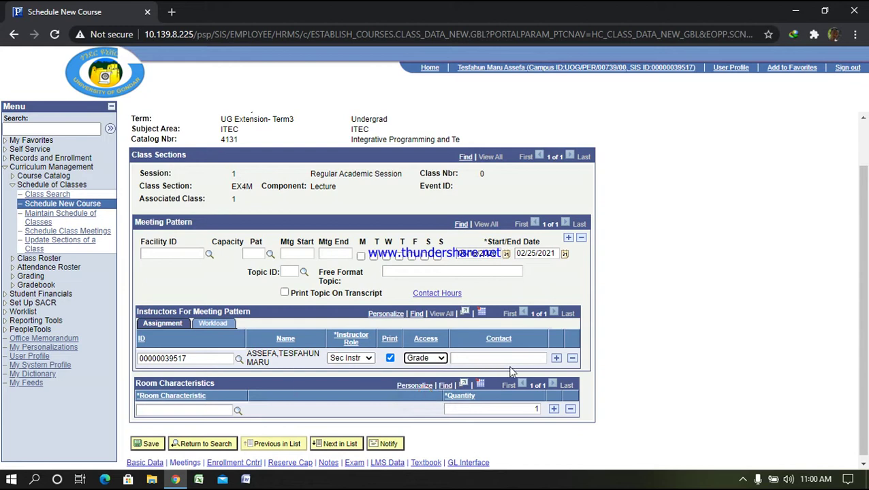
click(440, 358)
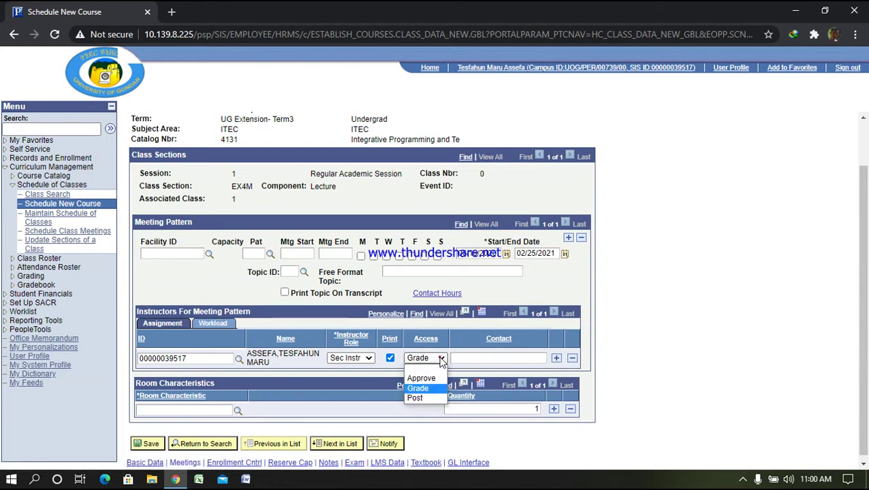
click(415, 396)
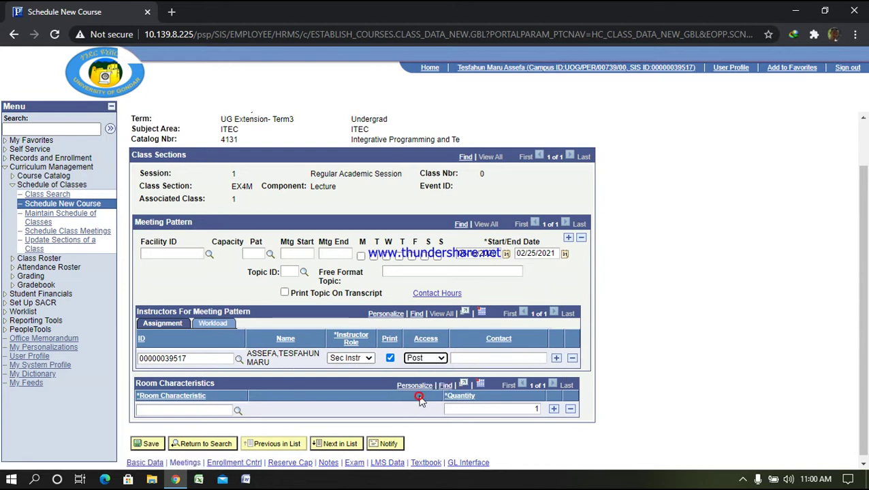
Add a second instructor with Approve access and save class section EX4M
click(556, 358)
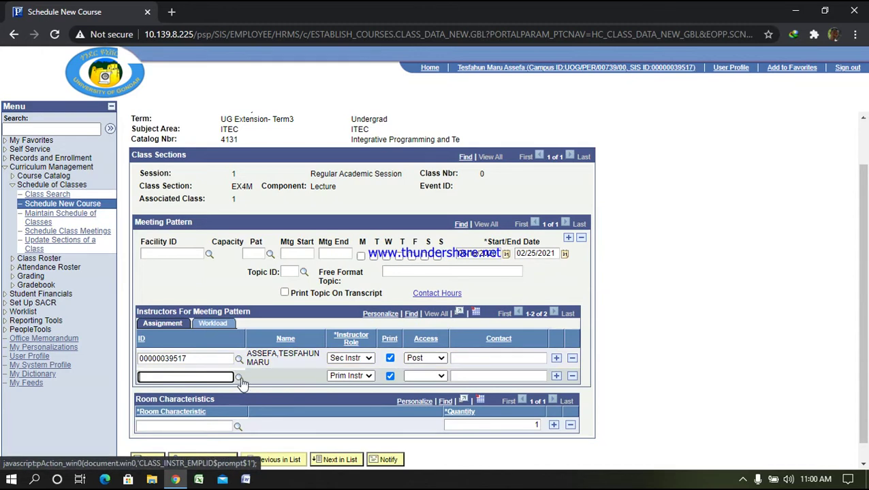
click(190, 375)
text(000000)
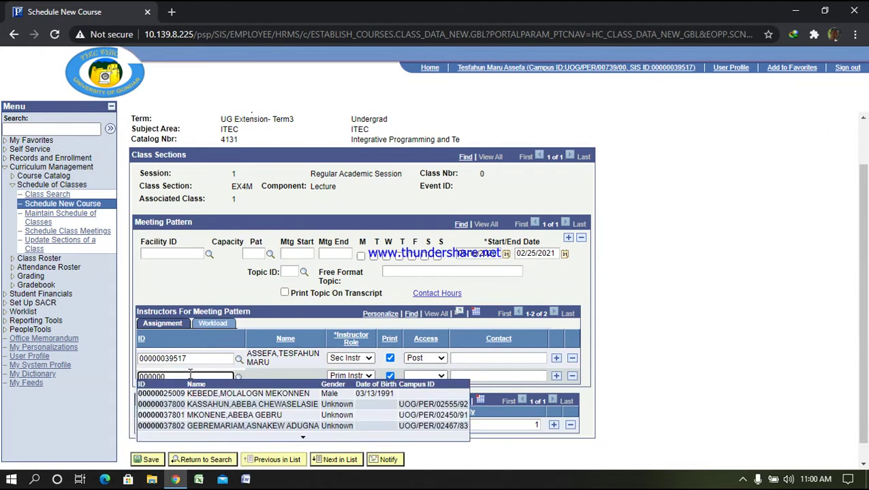
text(9101)
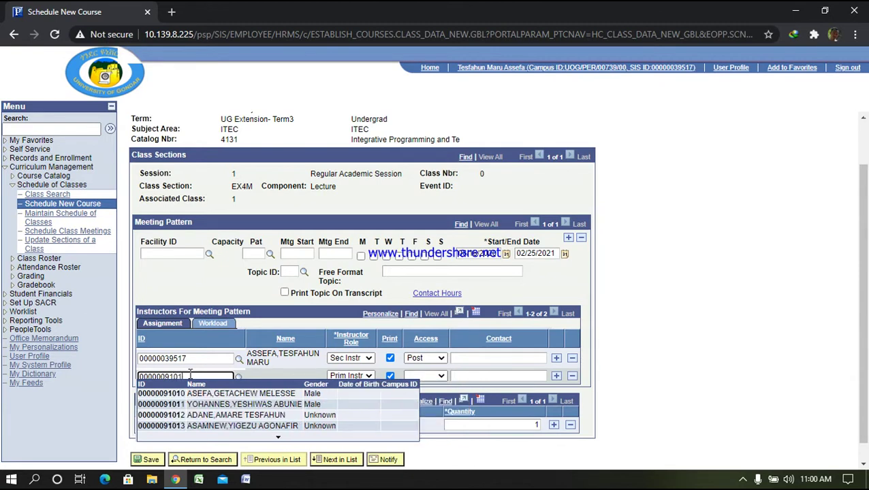
text(9)
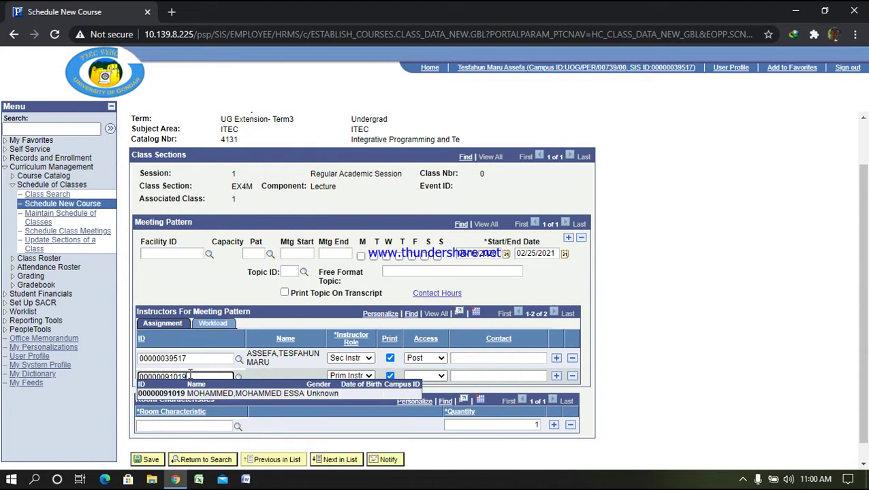
key(Return)
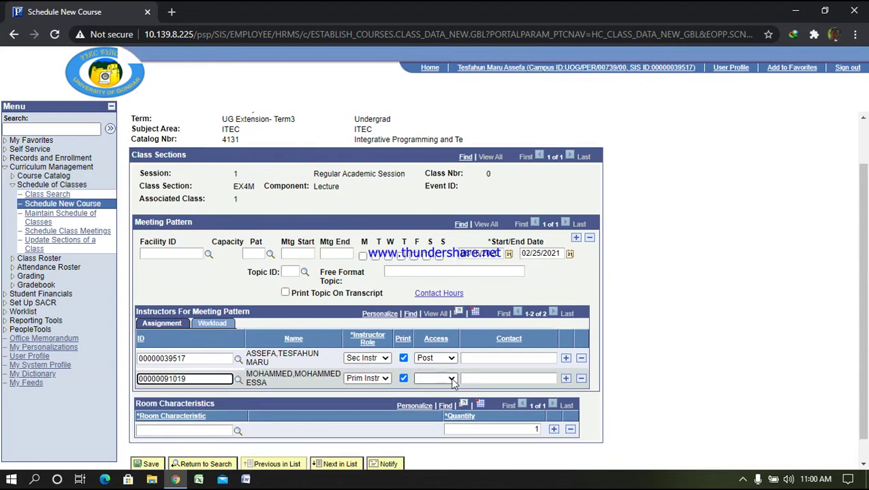
click(436, 378)
click(431, 398)
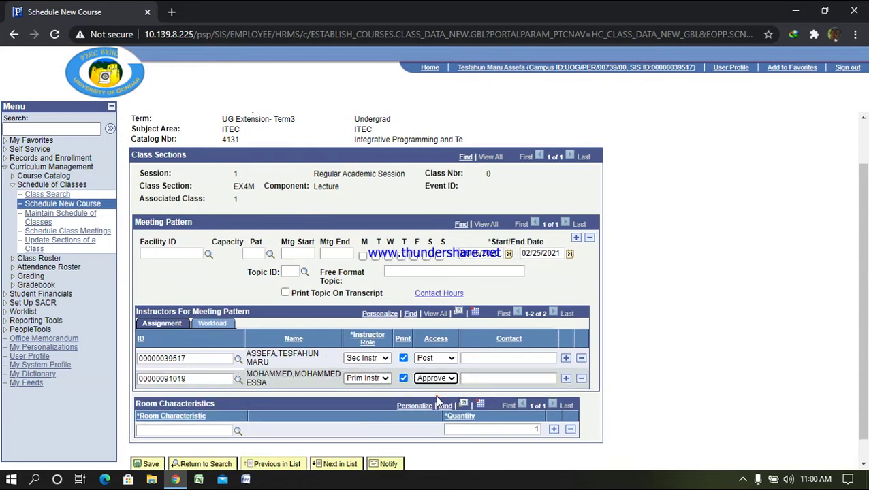
scroll(329, 417, down, 1)
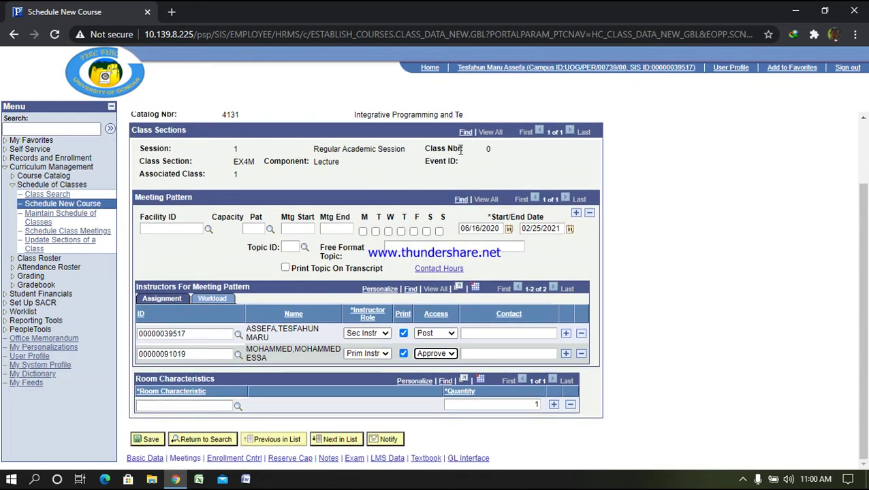
click(150, 440)
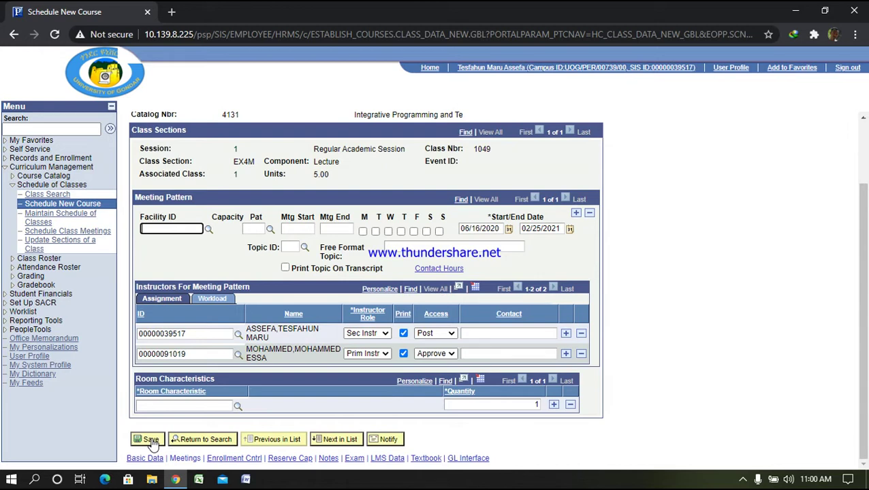
scroll(183, 334, up, 2)
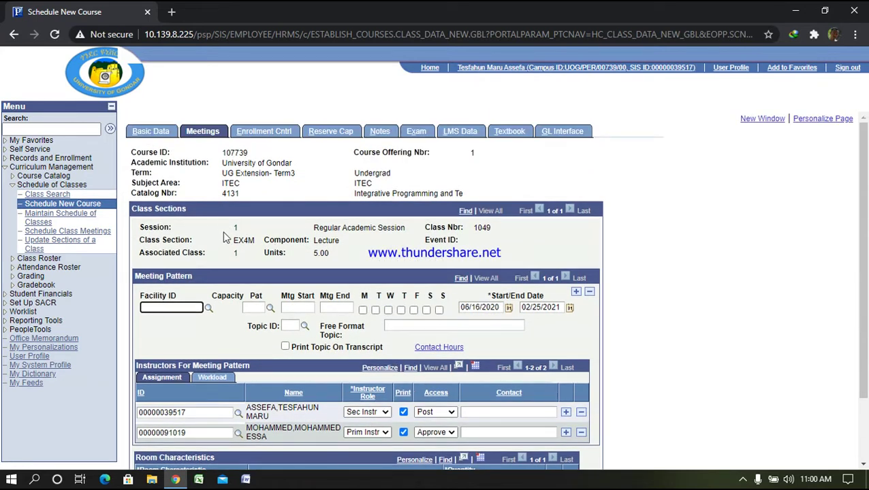
scroll(293, 326, down, 2)
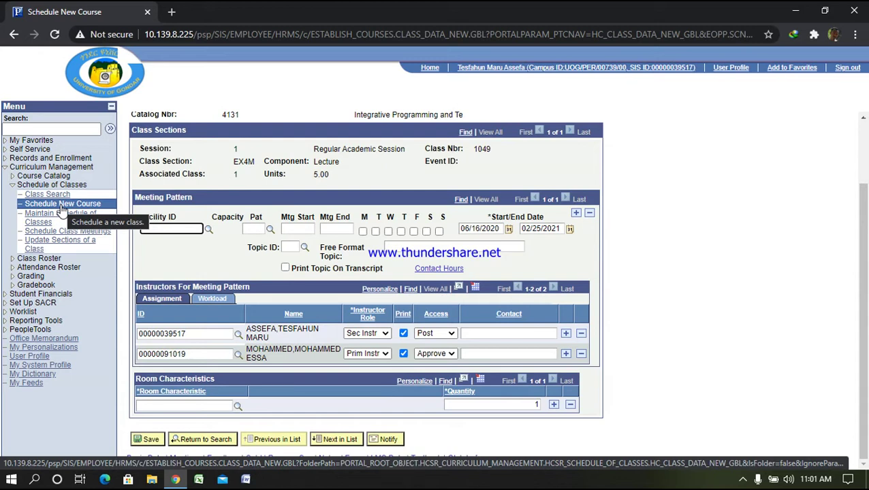
Search Schedule New Course for term 1955, catalog number 4112, and open course 108586
click(62, 206)
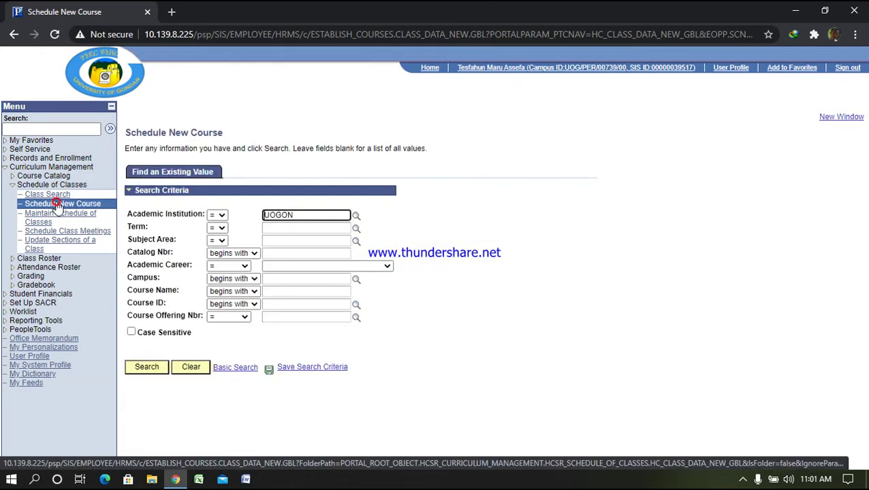
click(282, 228)
text(1)
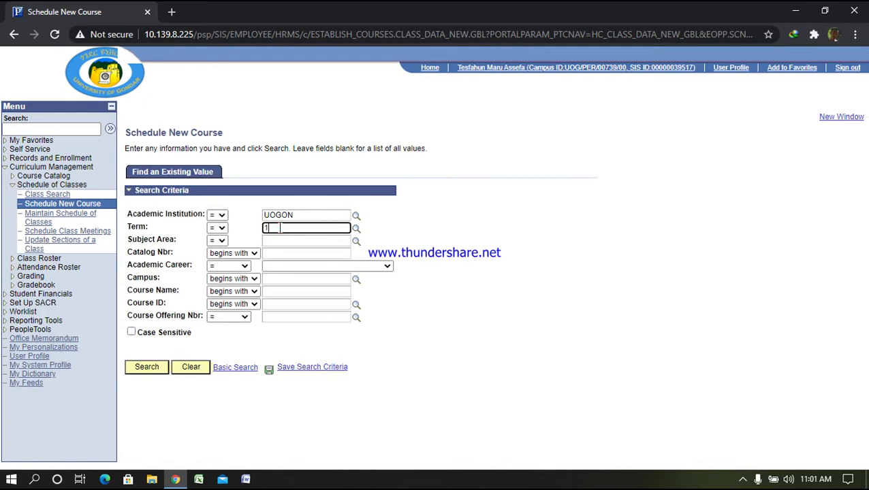
text(955)
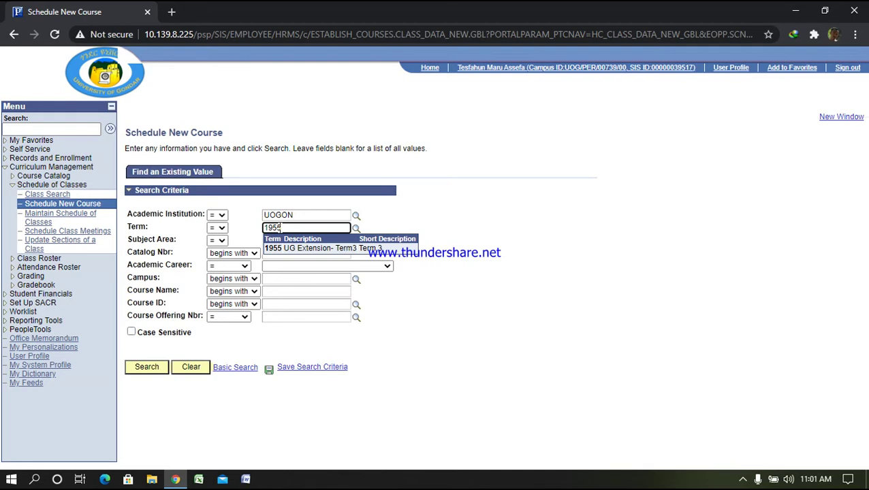
click(286, 266)
click(278, 252)
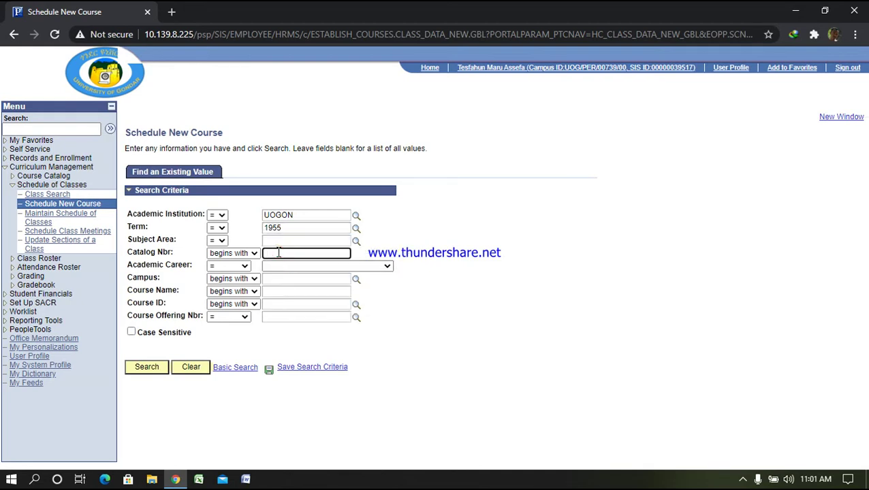
text(4112)
key(Return)
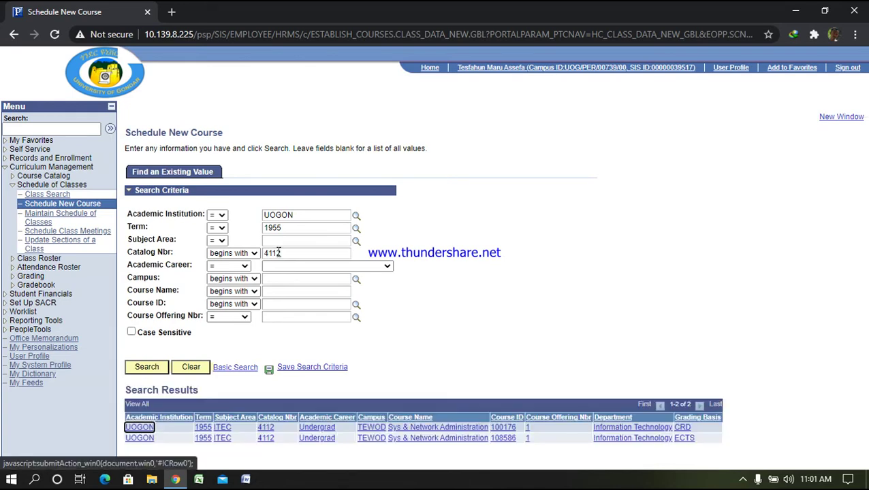
click(447, 441)
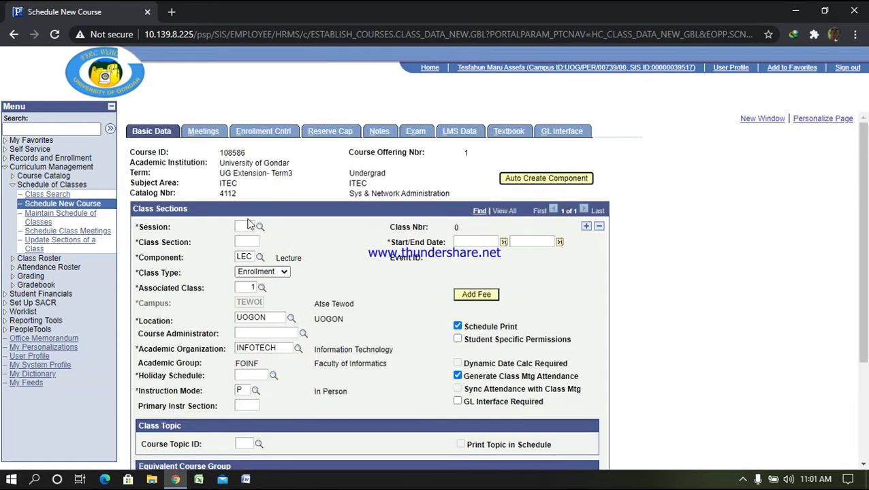
Choose the Regular session (1) and enter class section EX4A
click(259, 227)
click(320, 284)
click(247, 242)
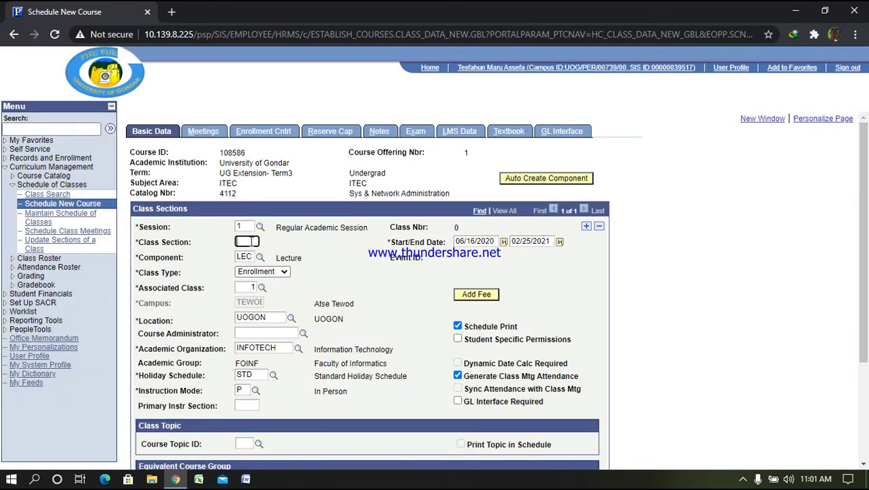
text(EX)
key(Left)
text(AA)
key(BackSpace)
key(BackSpace)
text(4A)
Add the first instructor to EX4A as secondary instructor with Post access
click(206, 132)
scroll(197, 348, down, 1)
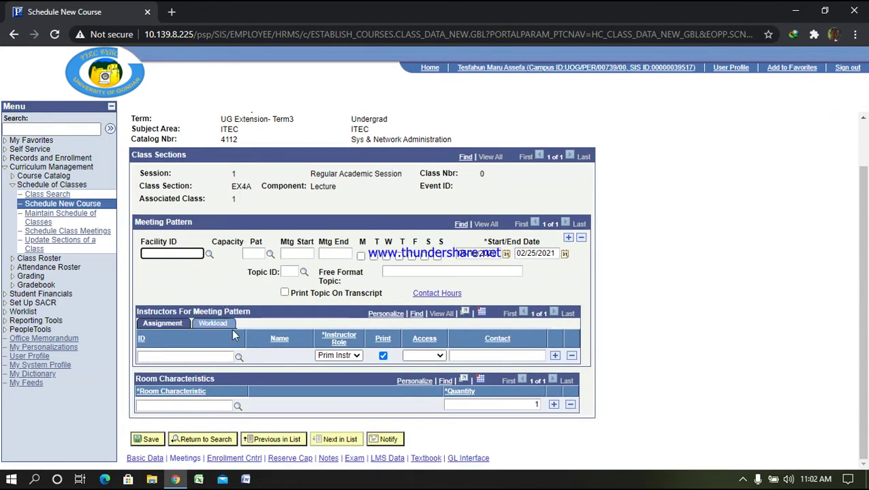
click(185, 356)
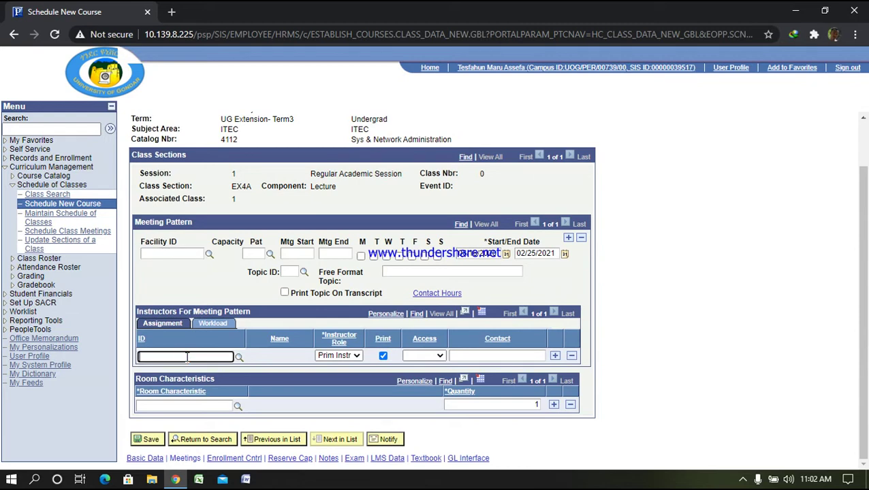
text(0000003)
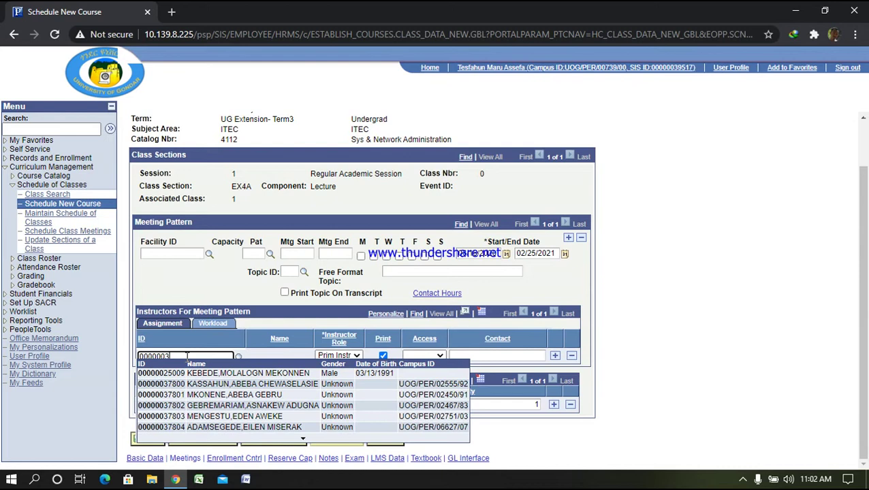
text(95)
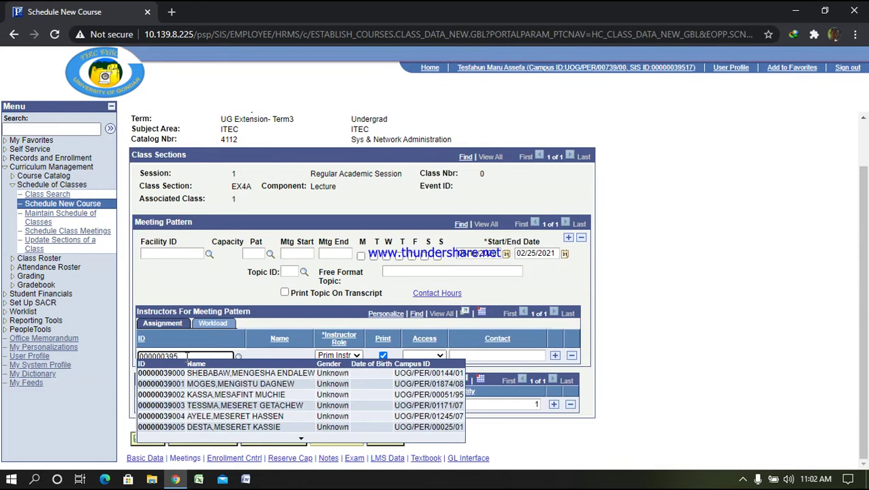
text(17)
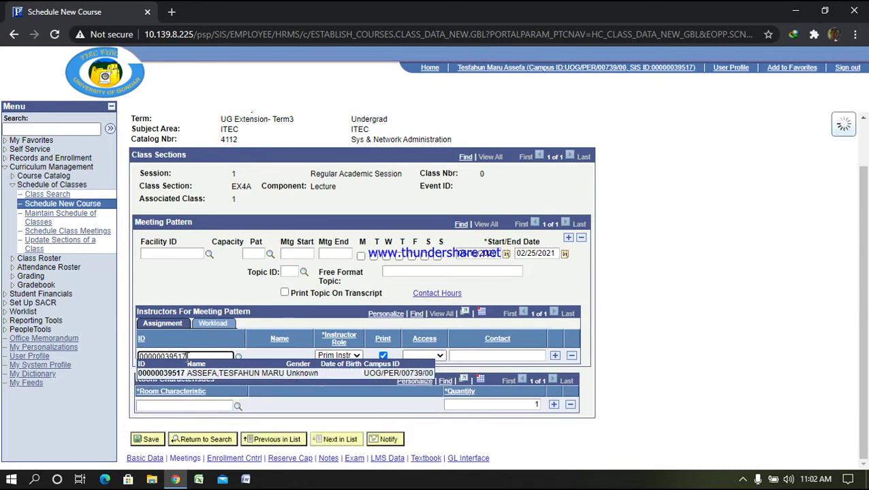
click(371, 358)
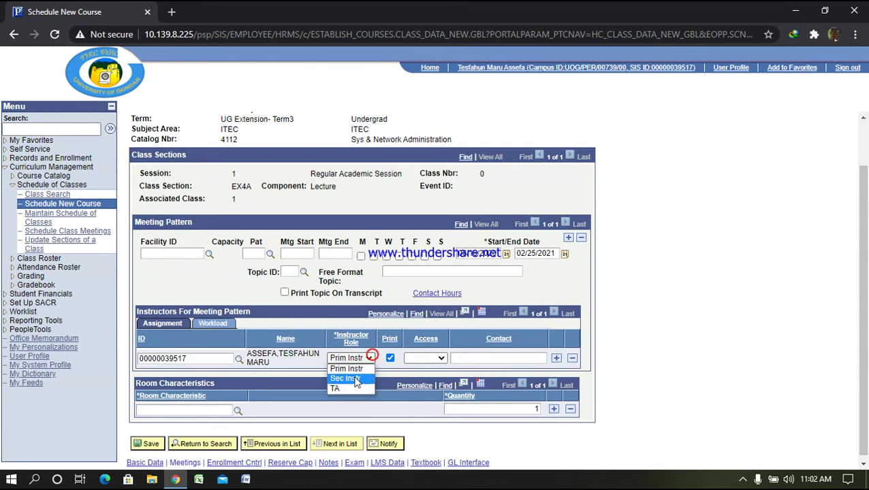
click(355, 378)
click(433, 358)
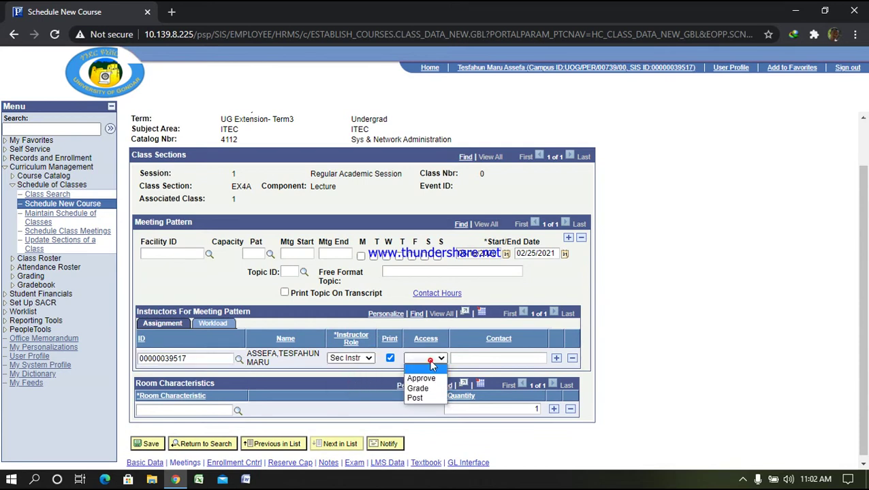
click(420, 400)
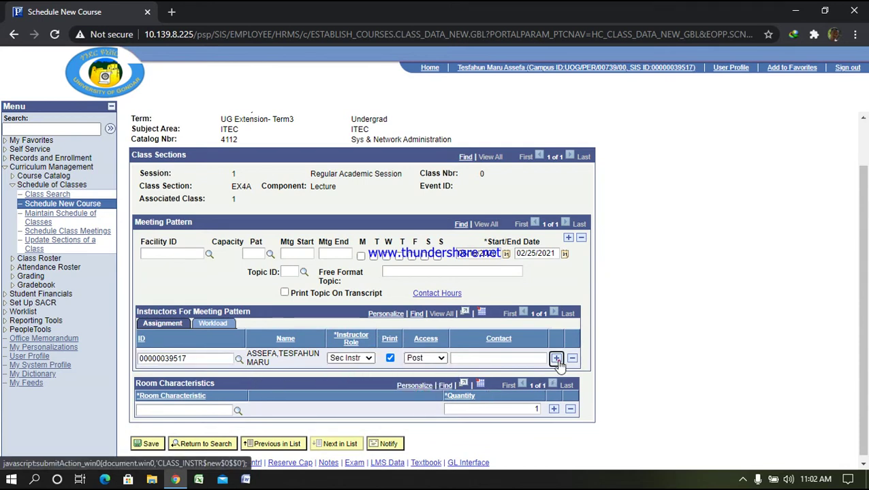
Add a second instructor with Approve access, try saving, and dismiss the missing-fee error
click(556, 359)
click(211, 379)
text(00000078115)
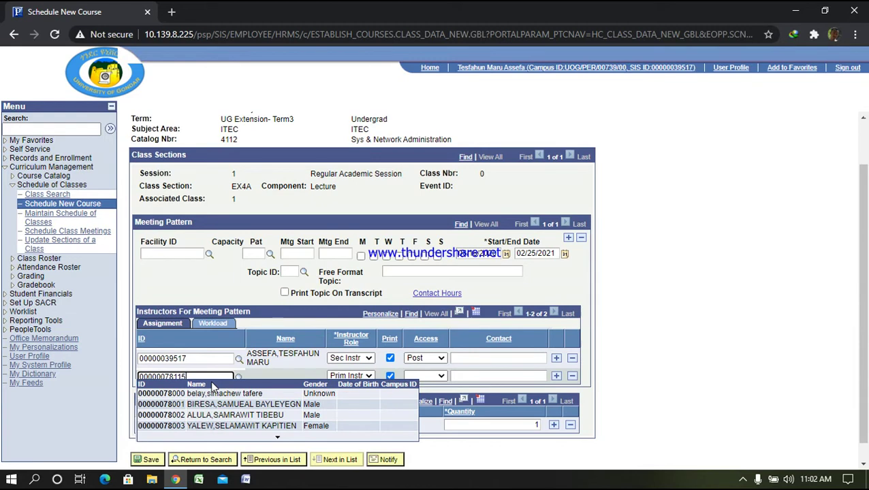
click(205, 396)
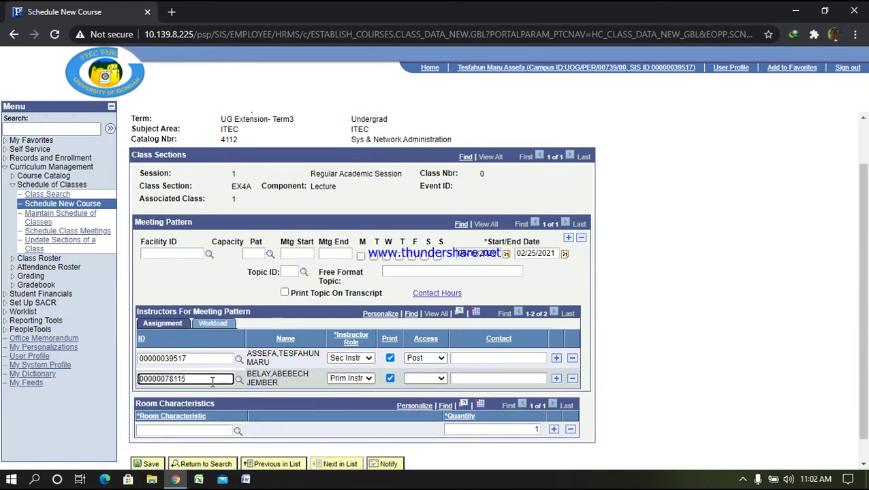
click(441, 379)
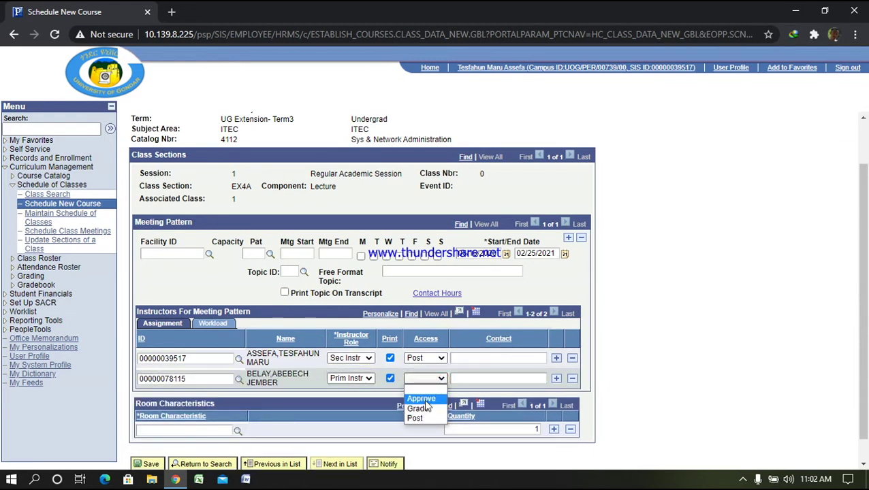
click(425, 401)
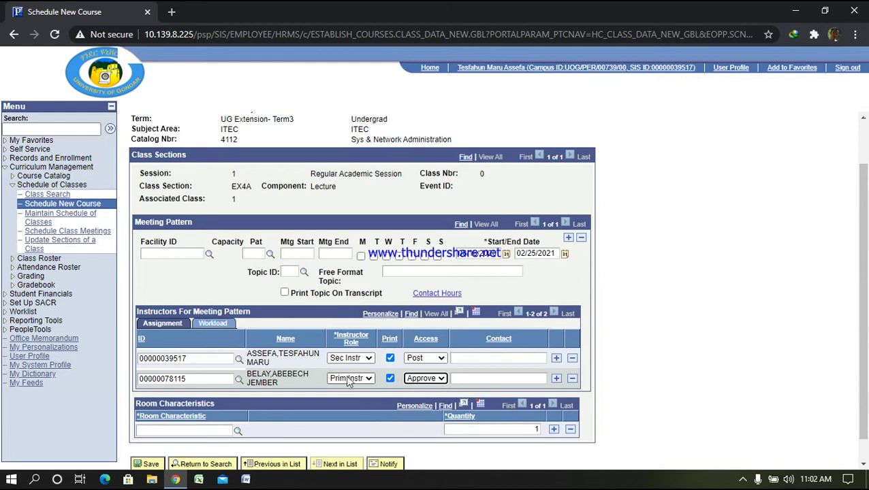
scroll(348, 381, down, 1)
click(148, 441)
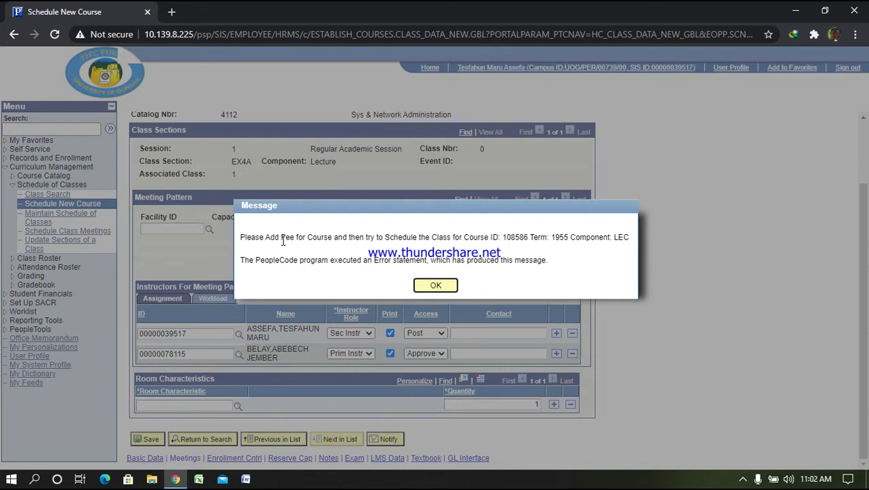
click(450, 286)
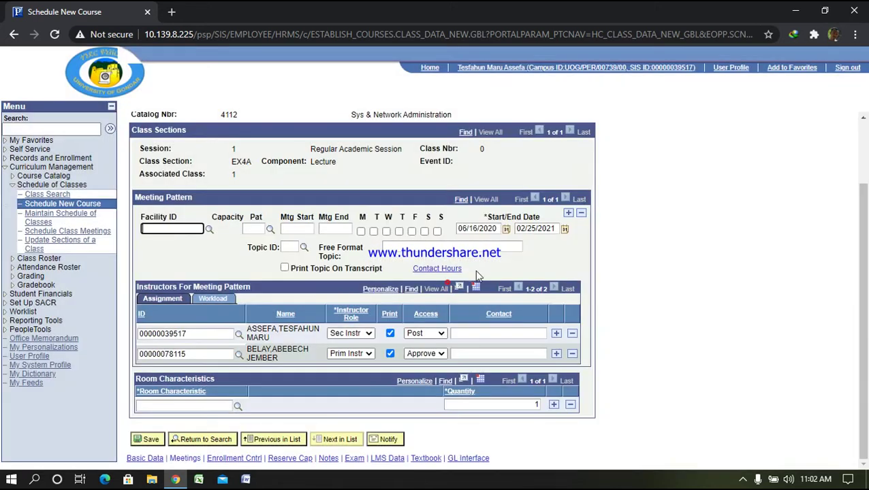
Find catalog number 4112 (course 108586) and start adding a fee to its Lecture component
click(45, 176)
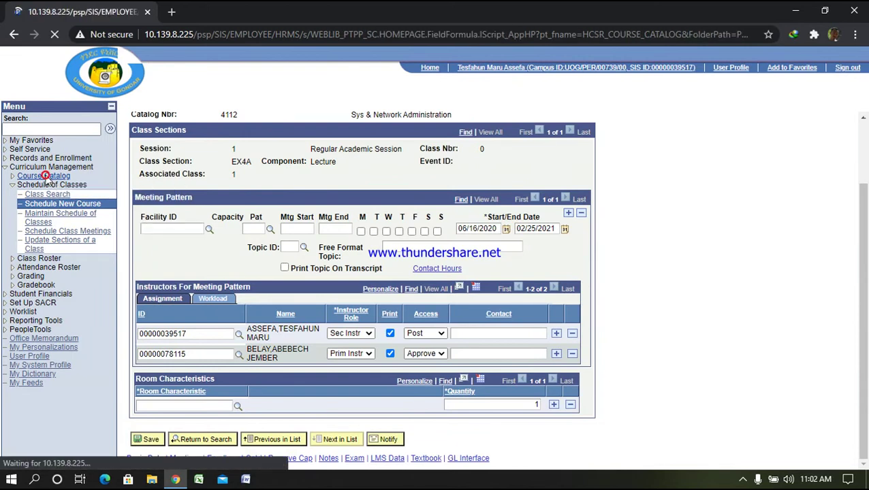
click(176, 160)
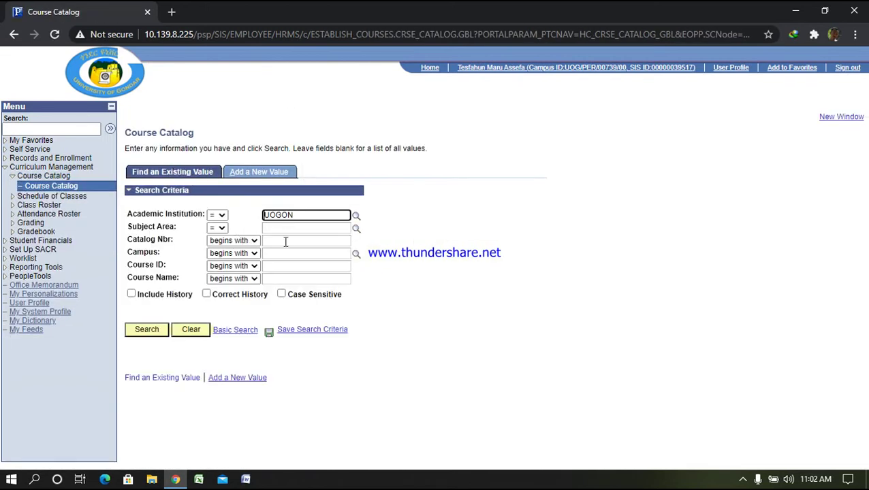
click(286, 242)
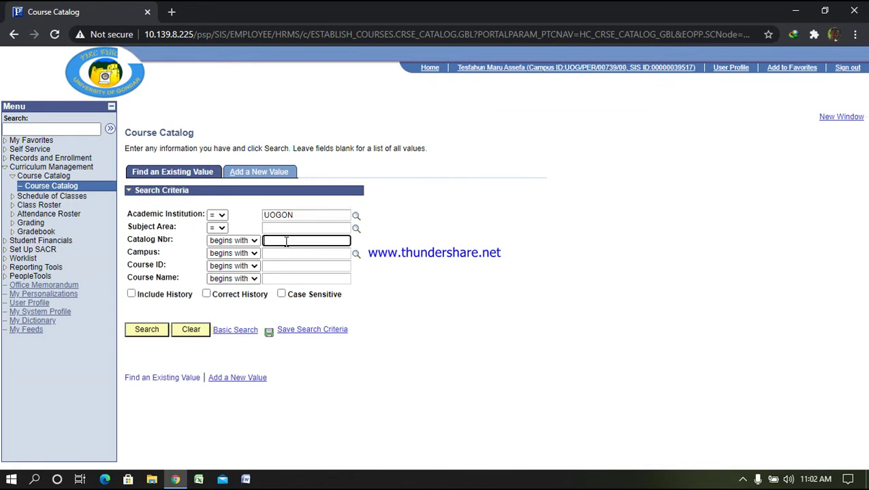
text(4112)
key(Return)
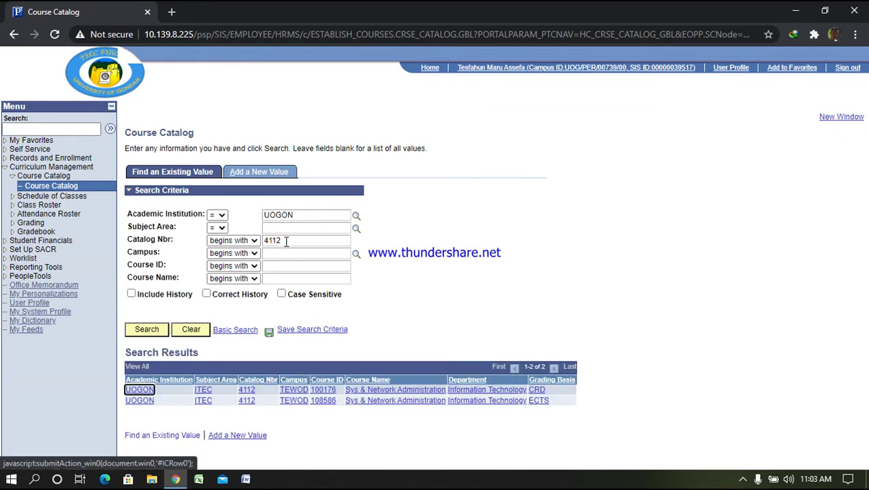
click(396, 401)
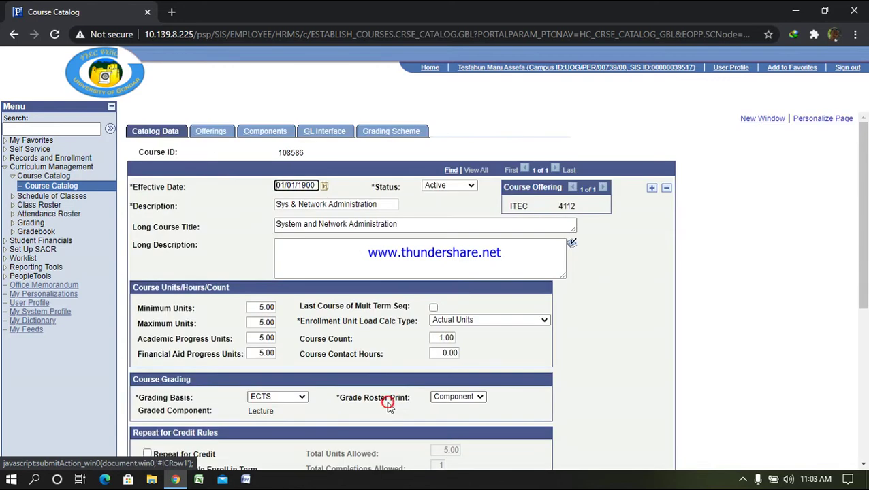
click(265, 131)
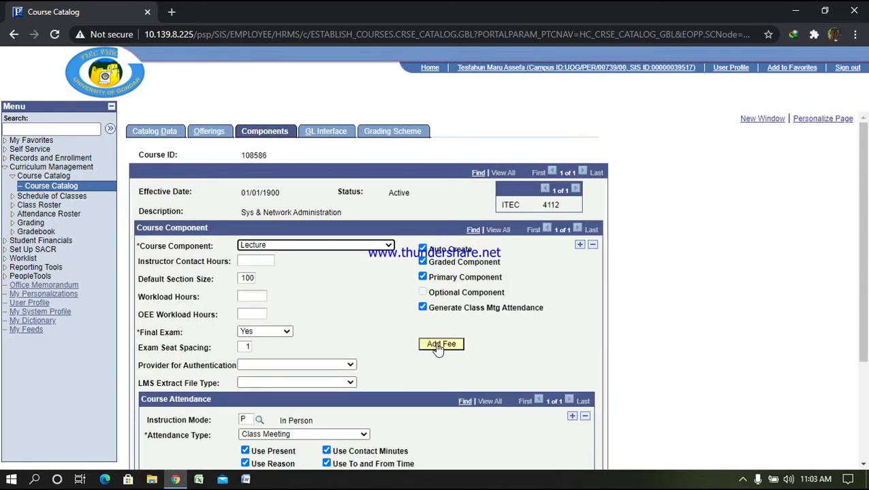
click(439, 344)
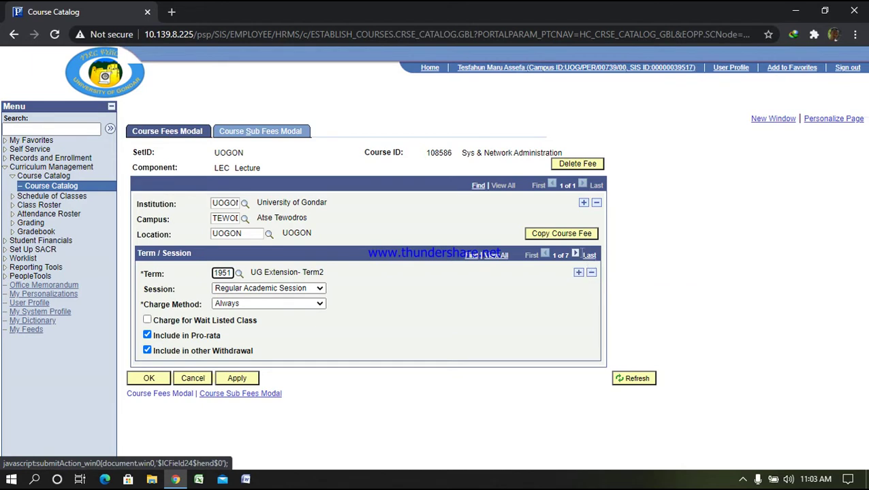
Page past the existing fee terms and insert a new blank term row
click(575, 254)
click(575, 255)
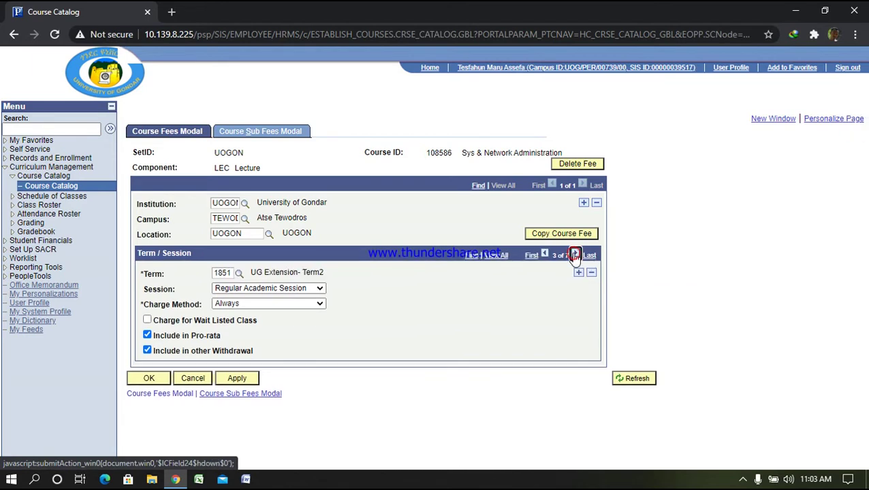
click(576, 254)
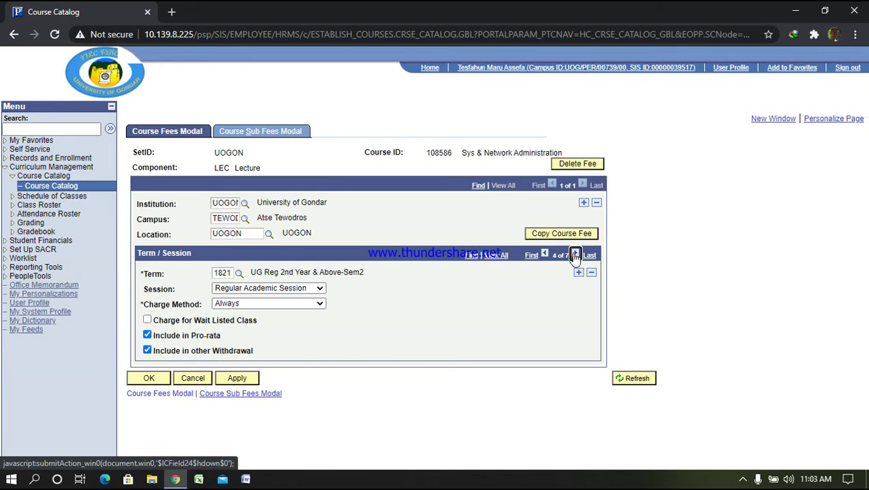
click(575, 255)
click(576, 255)
click(575, 254)
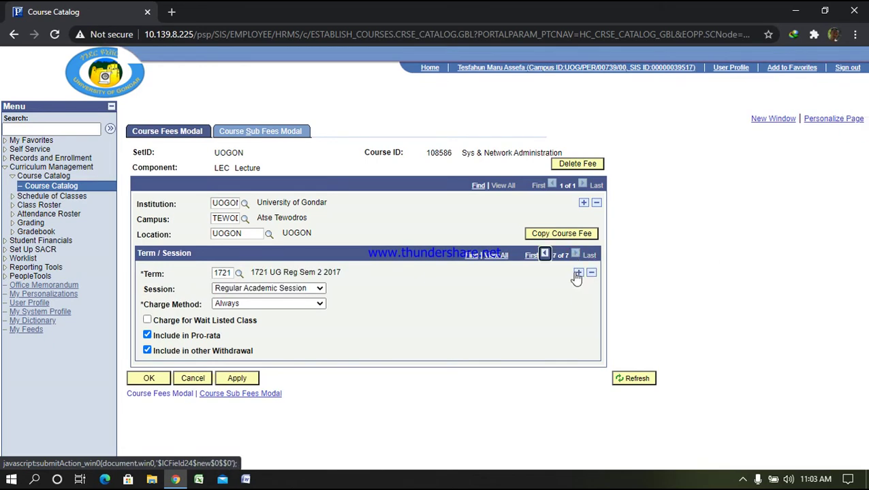
click(577, 272)
click(589, 256)
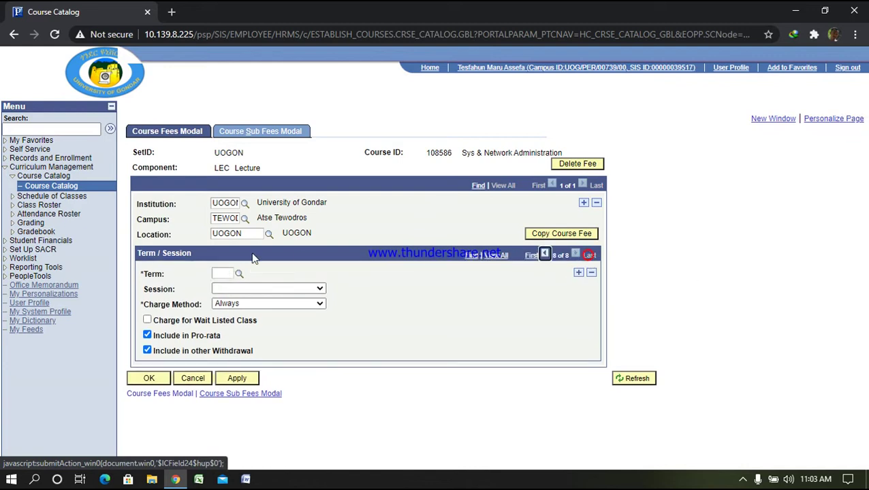
Enter term 1955 UG Extension-Term3, save, and set its session to Regular Academic Session
click(224, 273)
text(1)
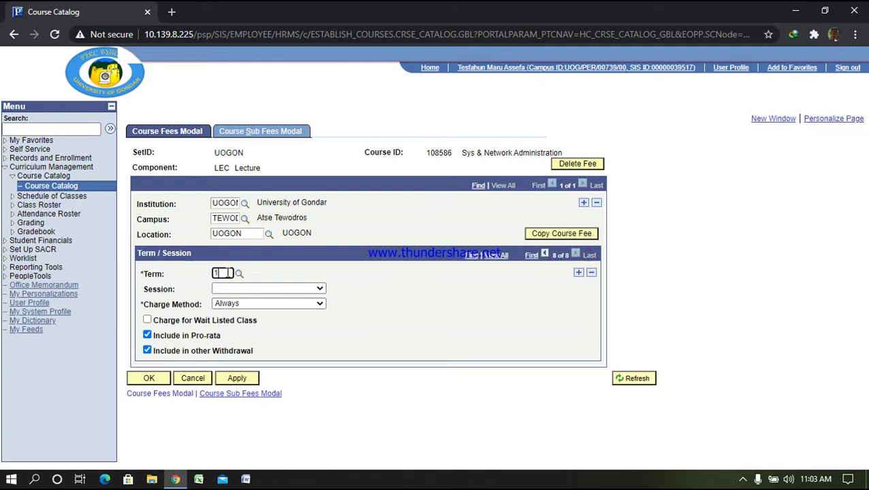
text(8)
text(95)
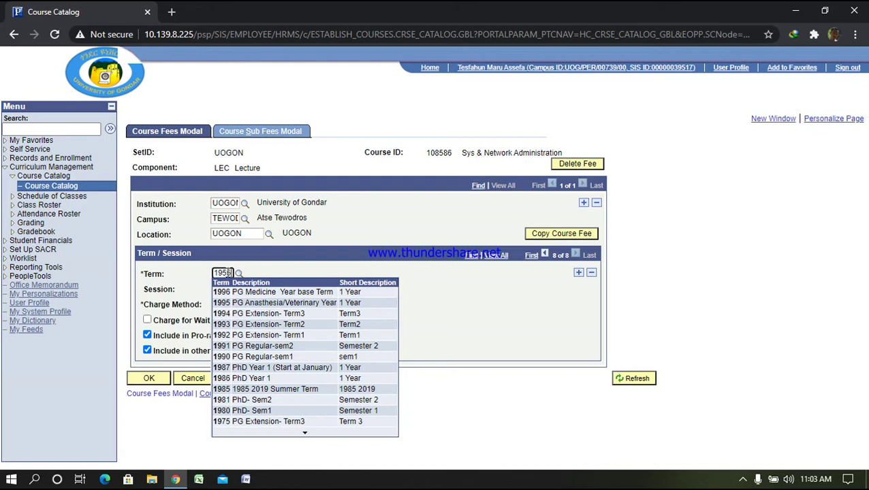
text(8)
key(Return)
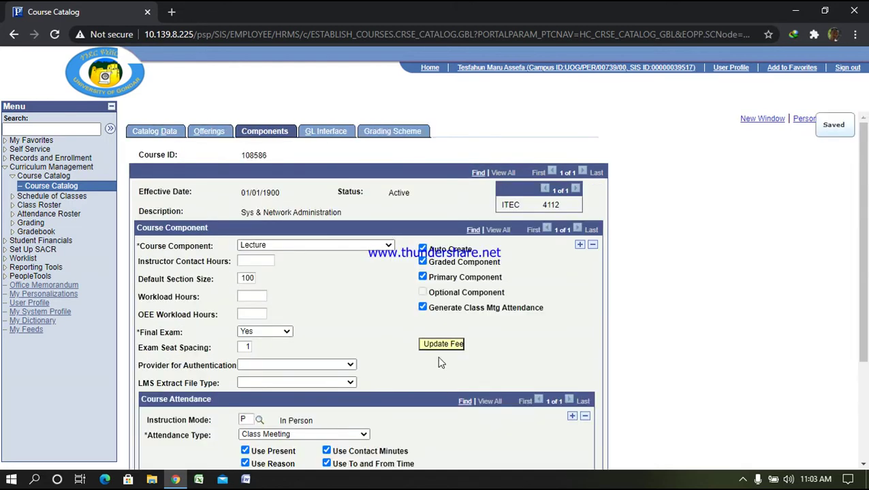
click(442, 345)
click(319, 289)
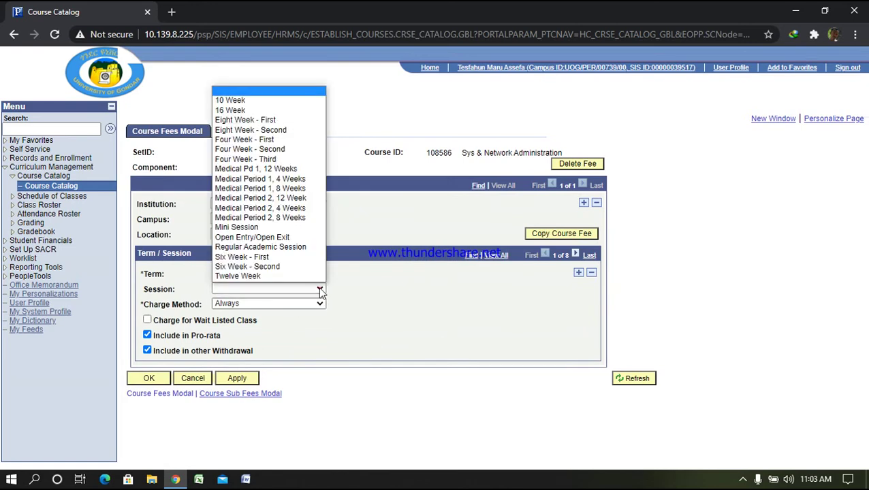
click(248, 247)
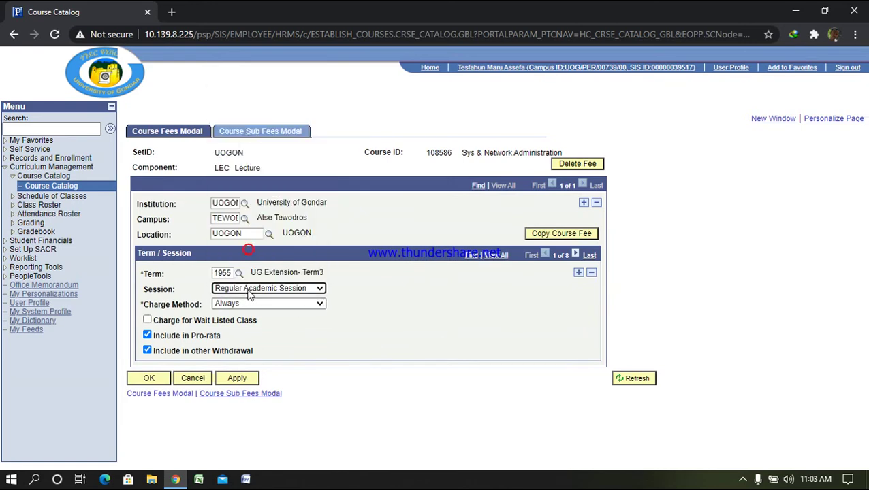
click(263, 133)
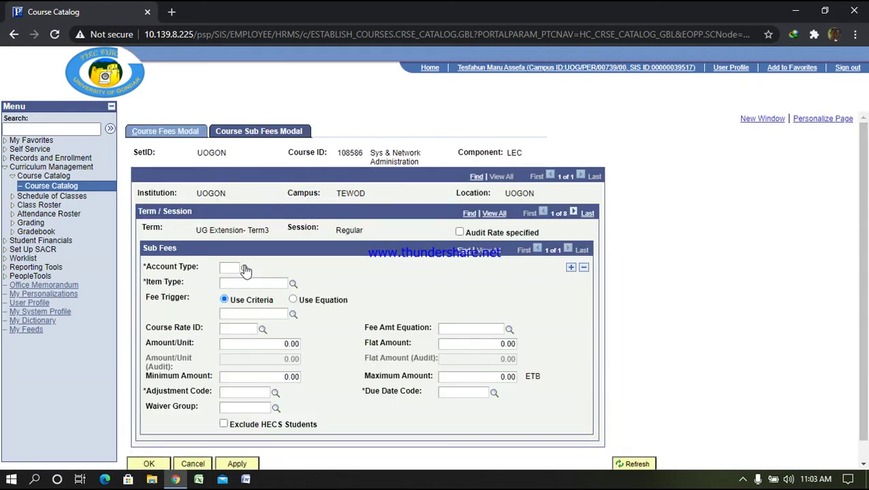
Set account type ETU, item type Extension Tuition Fee and fee trigger EXT_TRIGGER
click(245, 269)
click(343, 256)
click(292, 285)
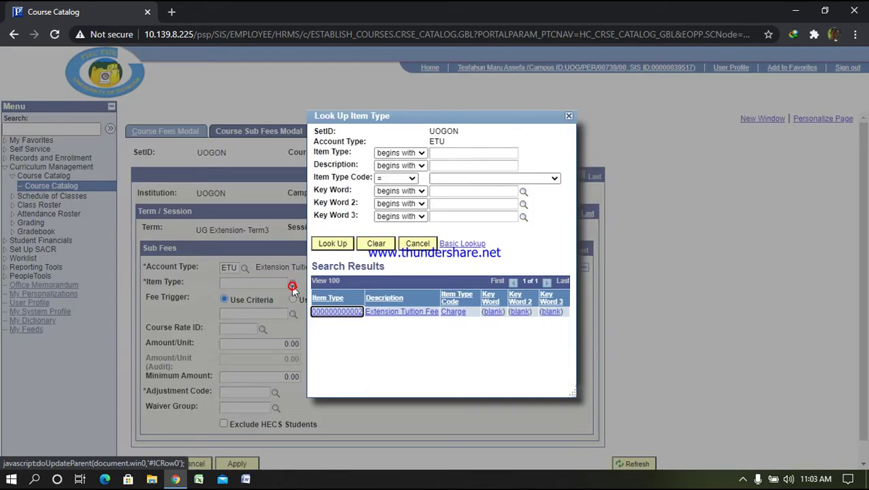
click(344, 313)
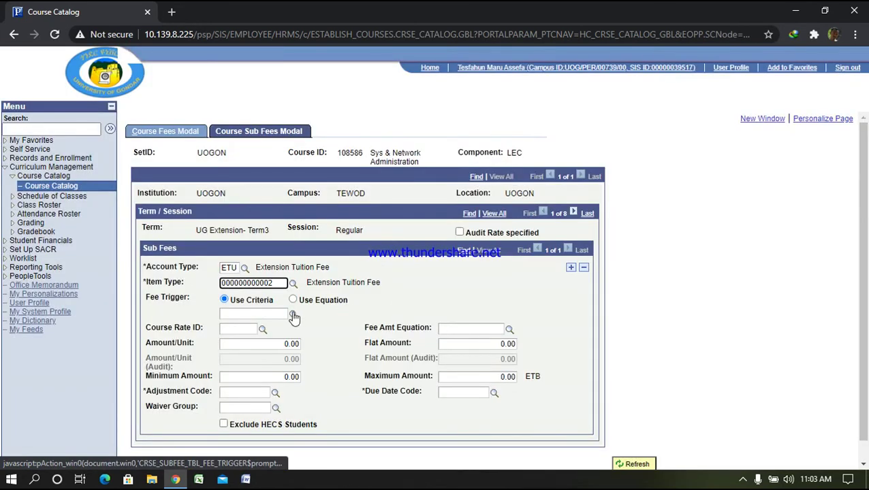
click(293, 315)
click(360, 279)
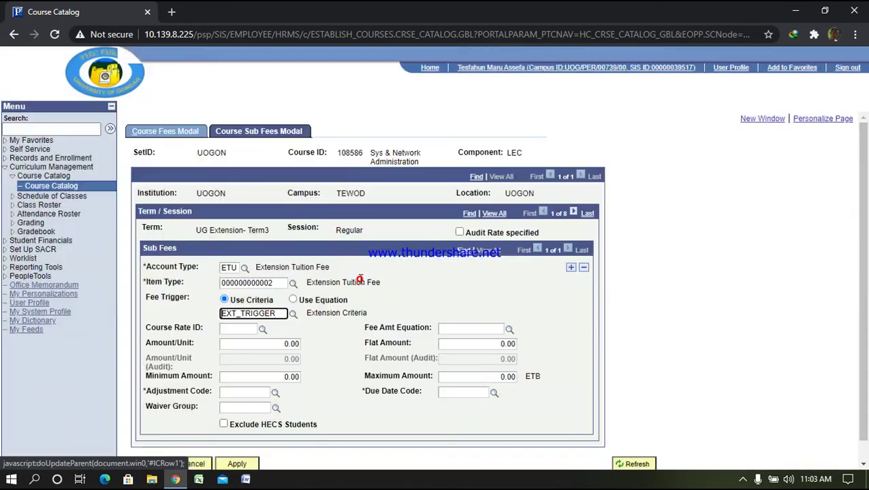
Enter 400 as the Amount/Unit, Flat, Minimum and Maximum amounts
double_click(277, 343)
text(400)
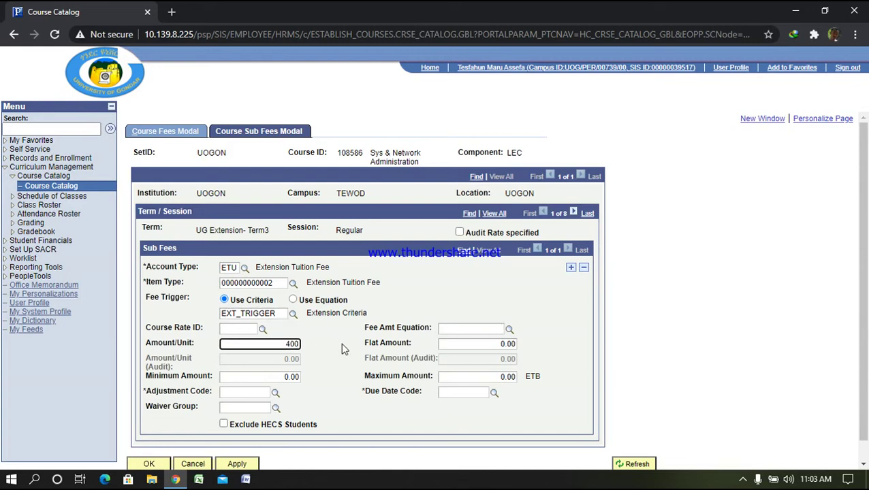
double_click(489, 344)
text(40)
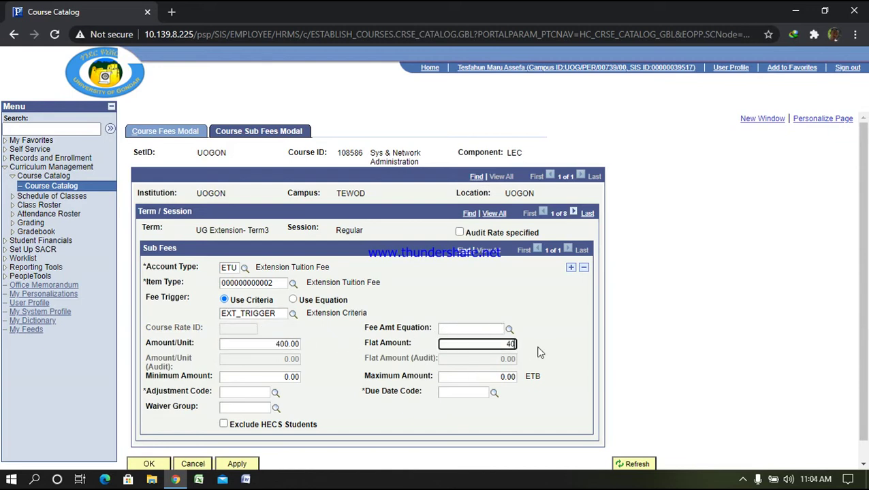
text(0)
double_click(275, 378)
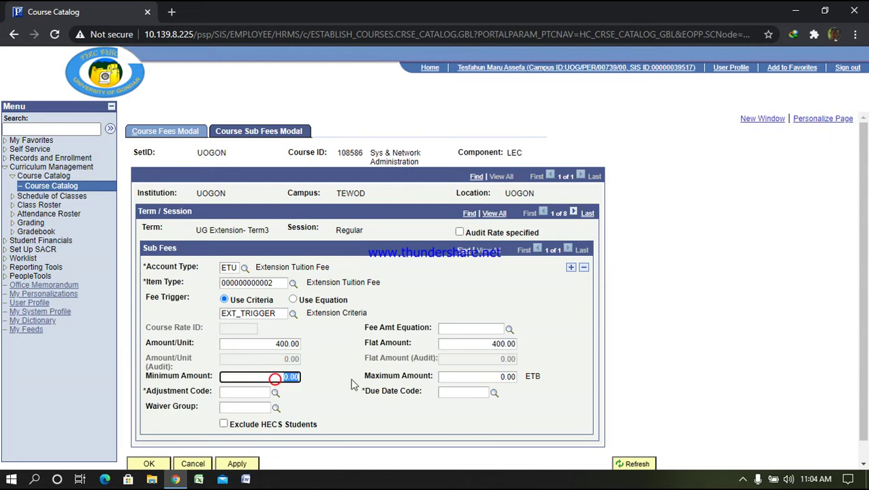
text(400)
double_click(491, 377)
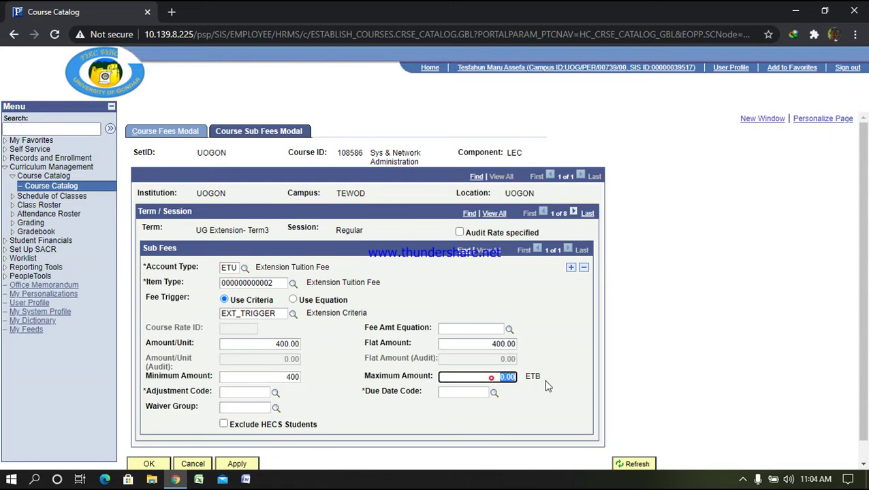
text(400)
Set the adjustment and due date codes to STD Standard and apply the sub fee
click(275, 393)
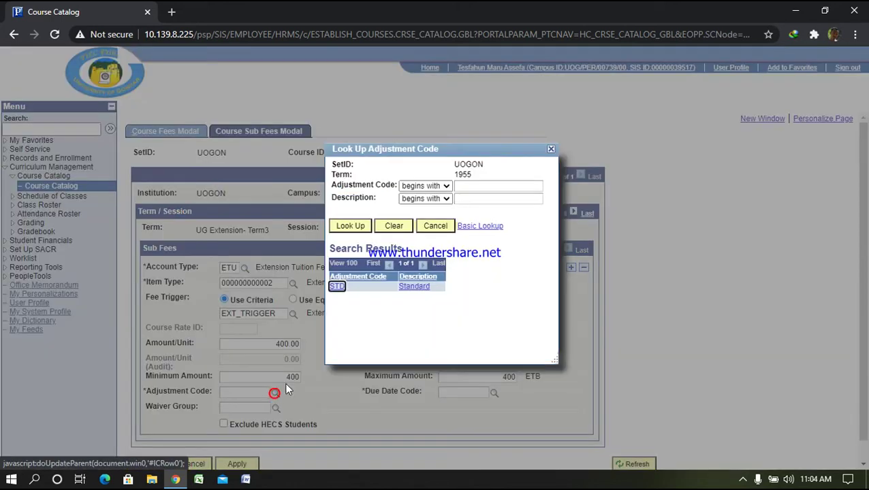
click(337, 287)
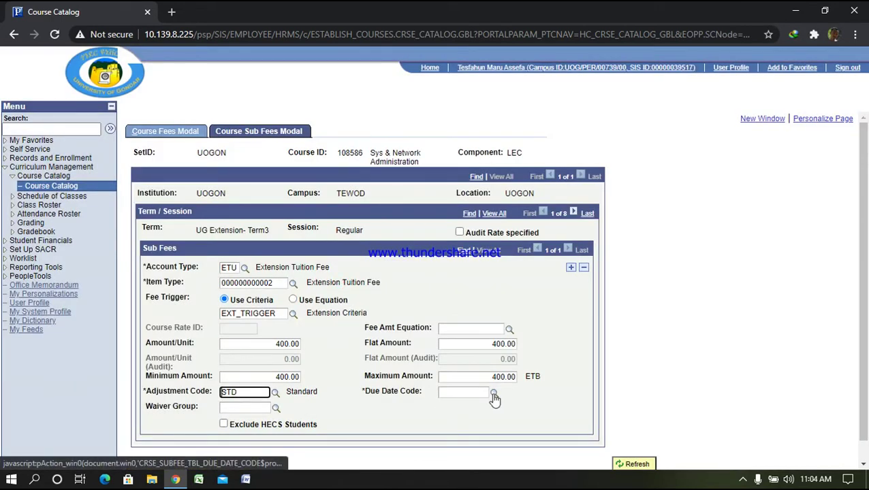
click(493, 393)
click(345, 284)
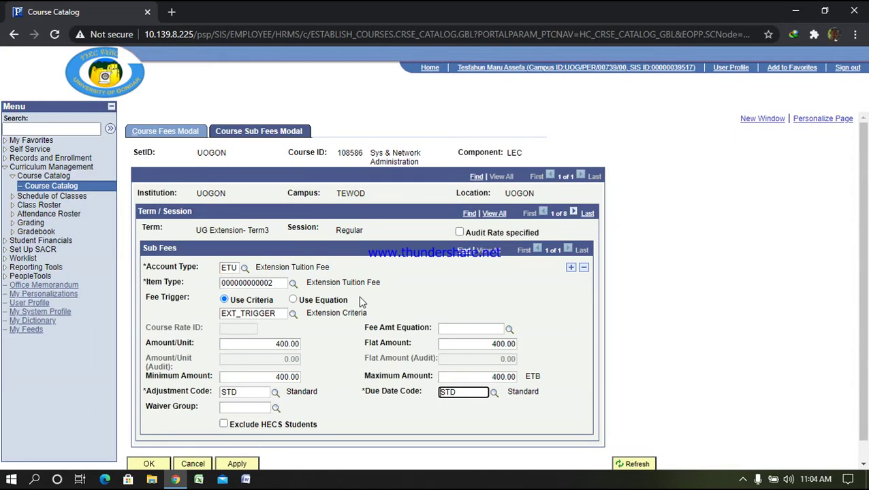
scroll(371, 286, down, 1)
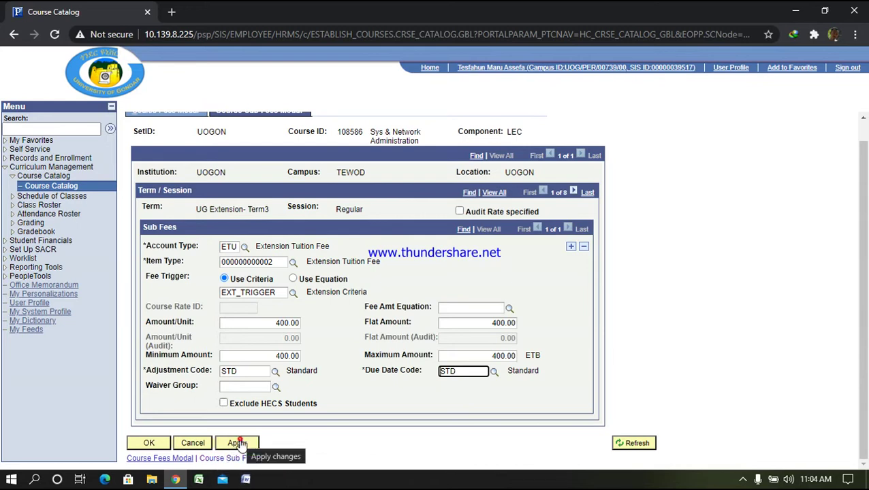
click(238, 443)
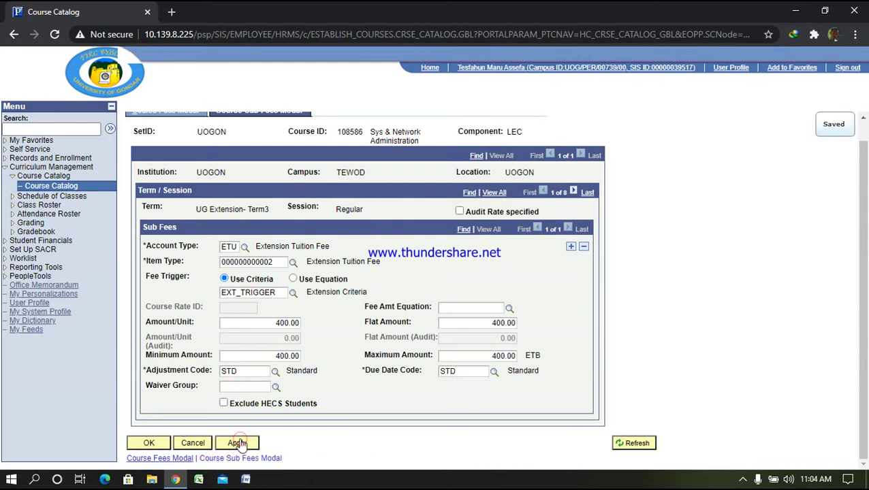
In Schedule New Course, search term 1955, catalog 4112, and open Sys & Network Administration
click(52, 197)
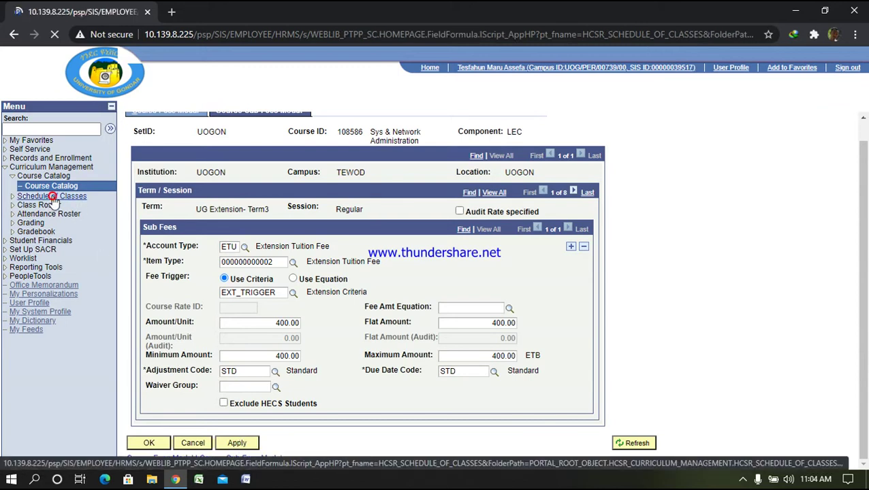
click(424, 158)
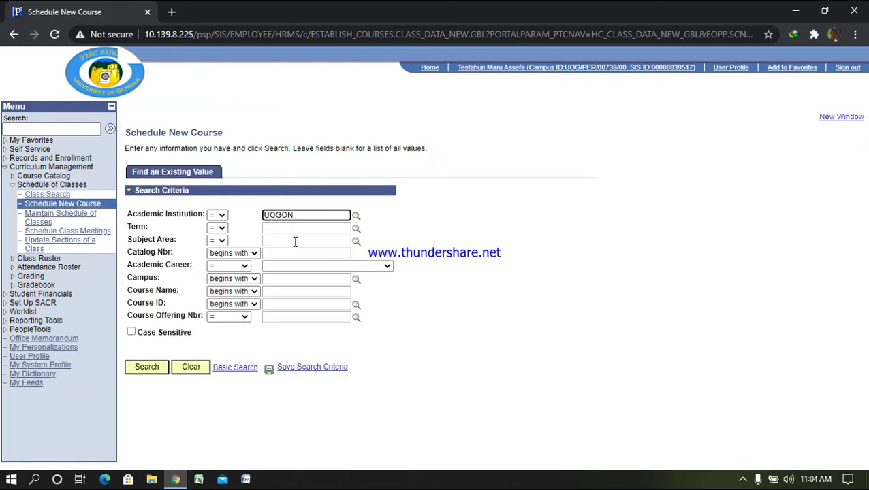
click(293, 229)
text(19)
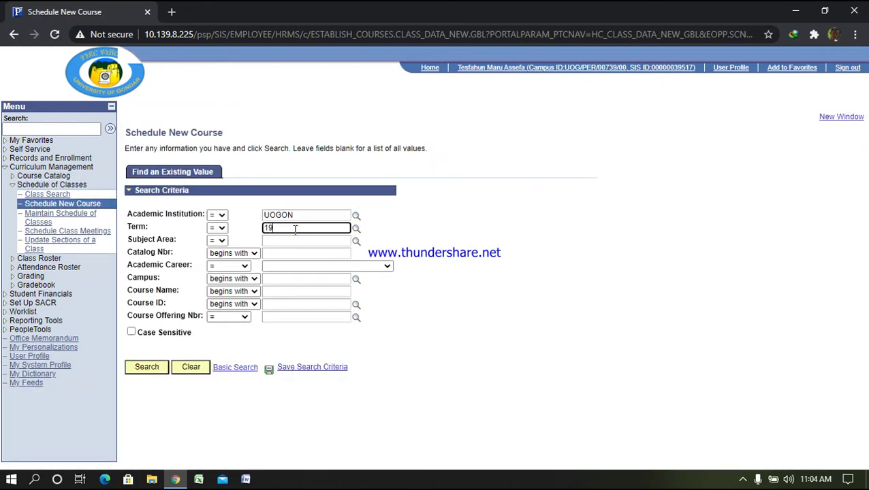
text(55)
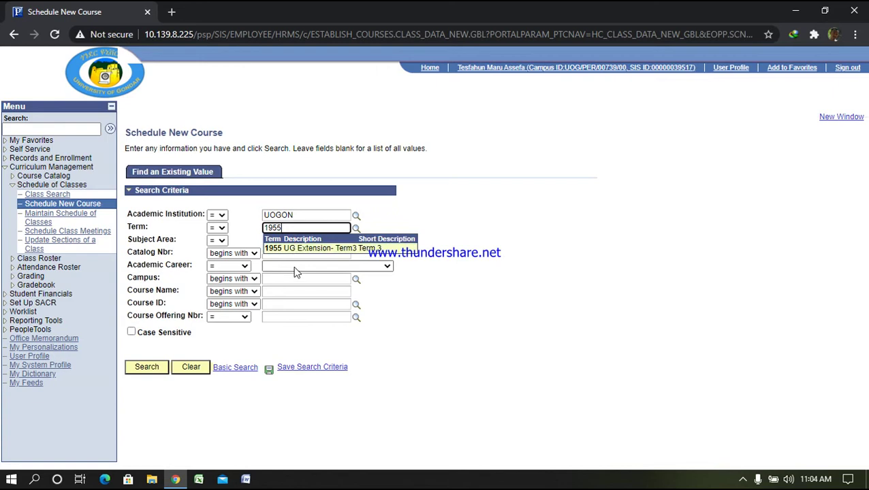
click(295, 265)
click(286, 252)
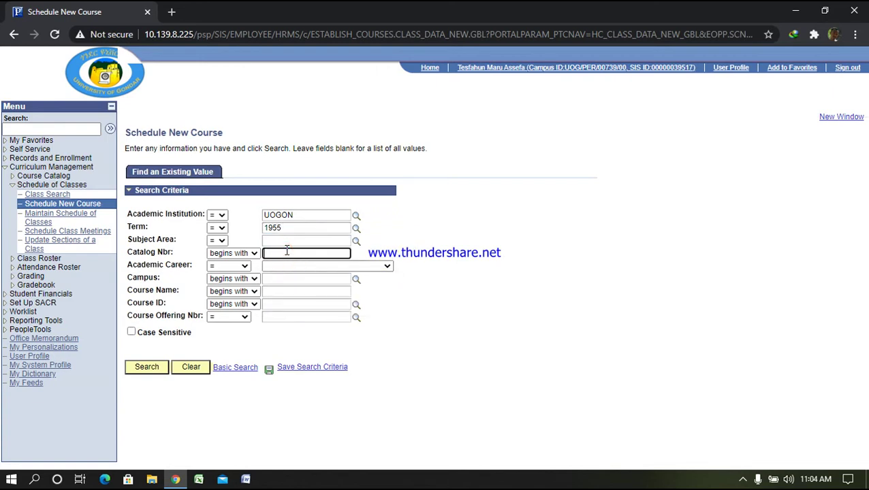
text(4112)
key(Return)
click(621, 439)
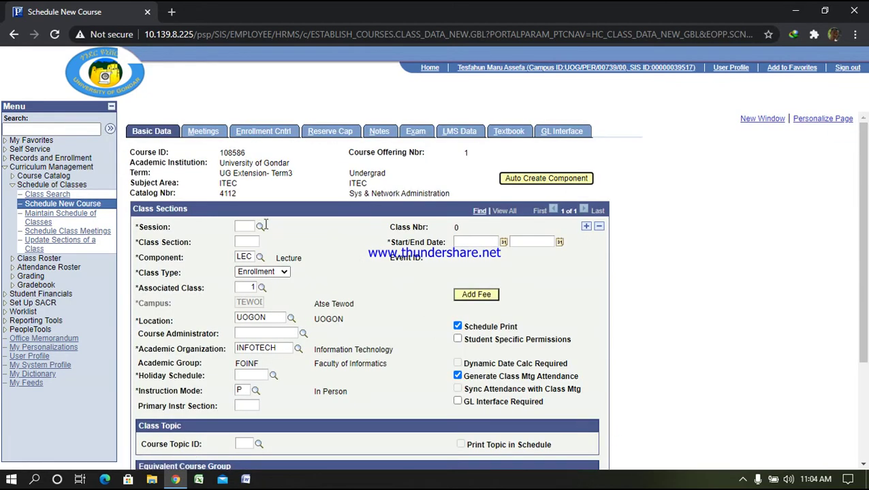
Choose the Regular session and fill in class section EX4A
click(260, 227)
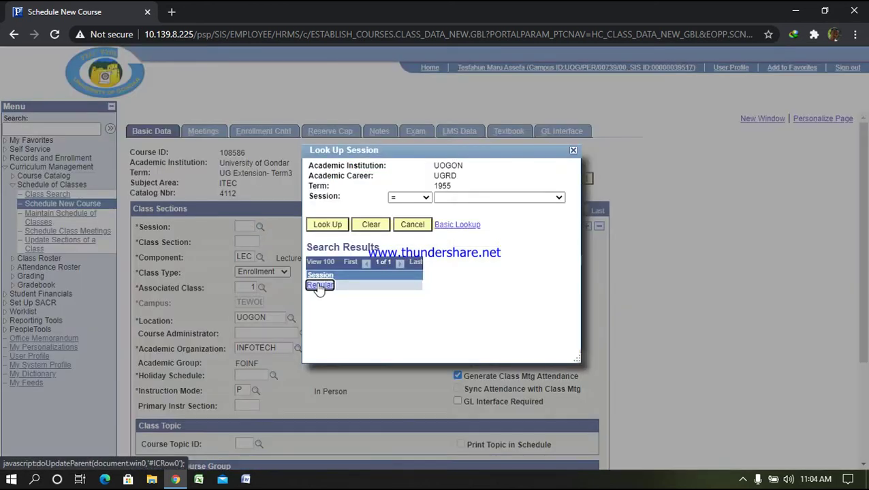
click(319, 287)
click(247, 243)
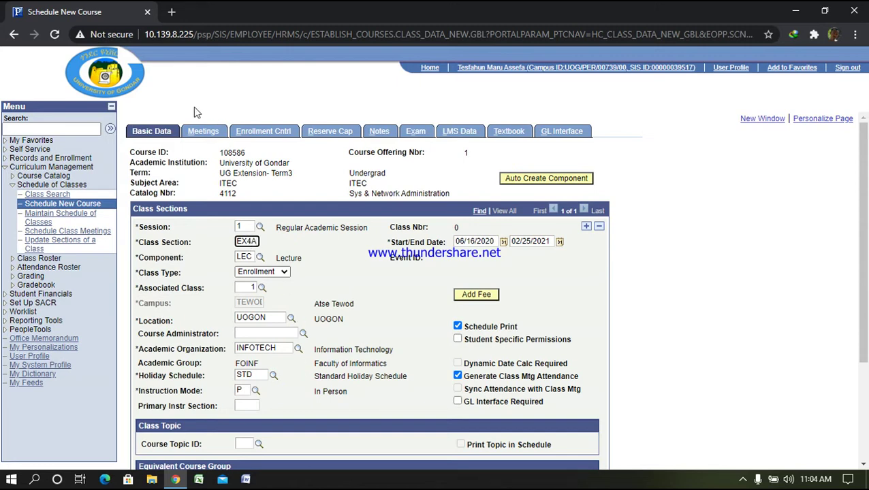
click(204, 132)
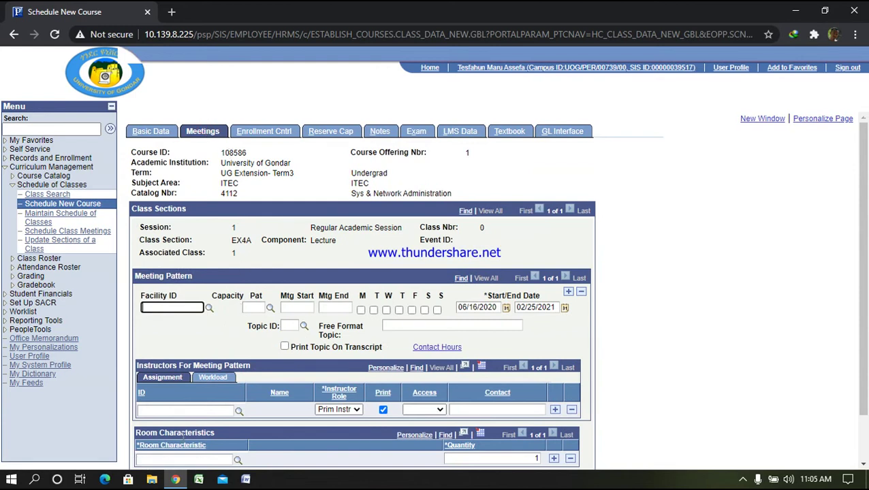
Add the first instructor by ID as Secondary Instructor with an access level
click(194, 410)
text(000)
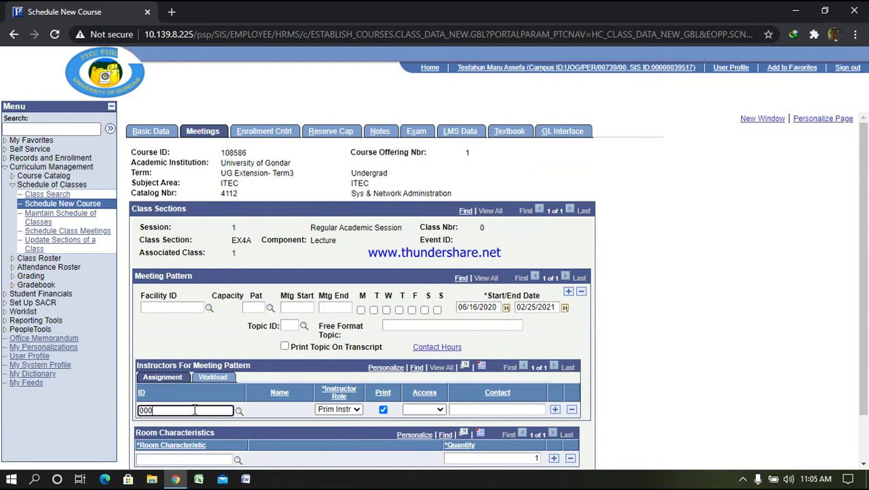
text(0003)
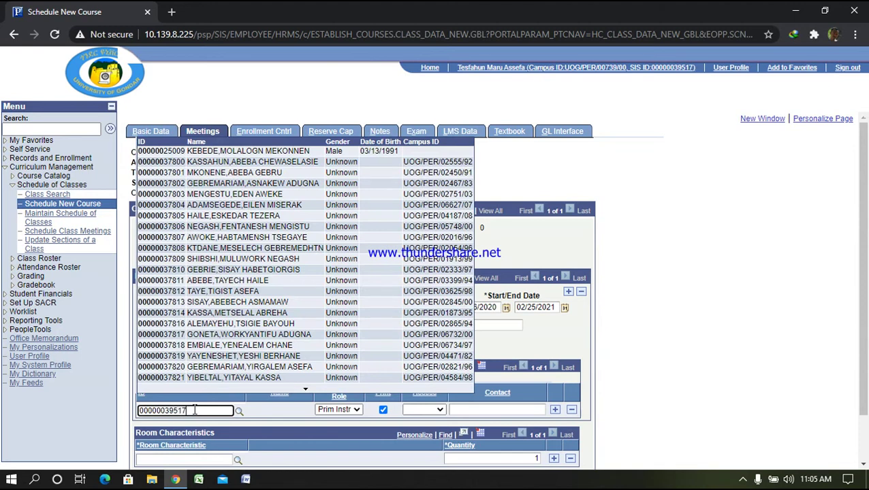
text(9517)
click(427, 412)
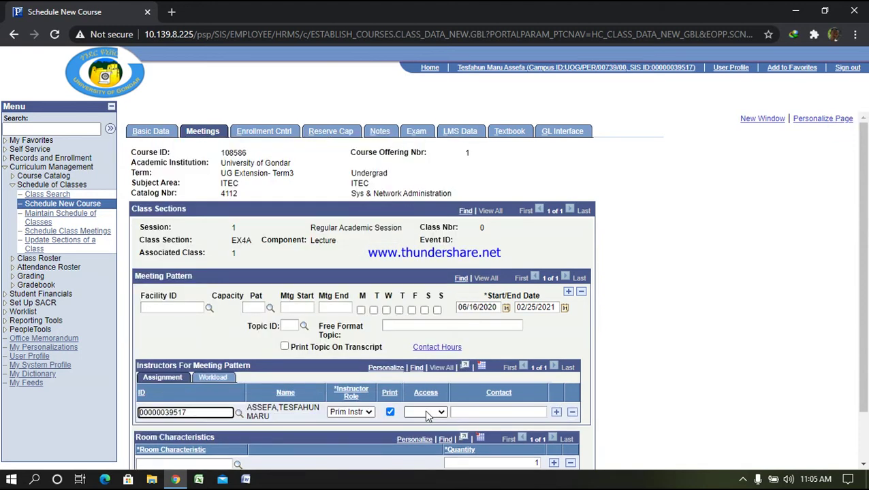
click(350, 412)
click(361, 429)
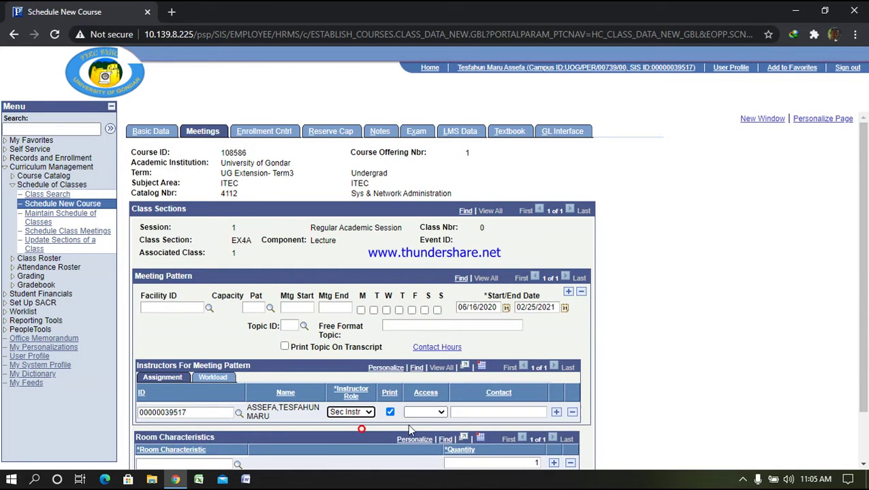
click(437, 411)
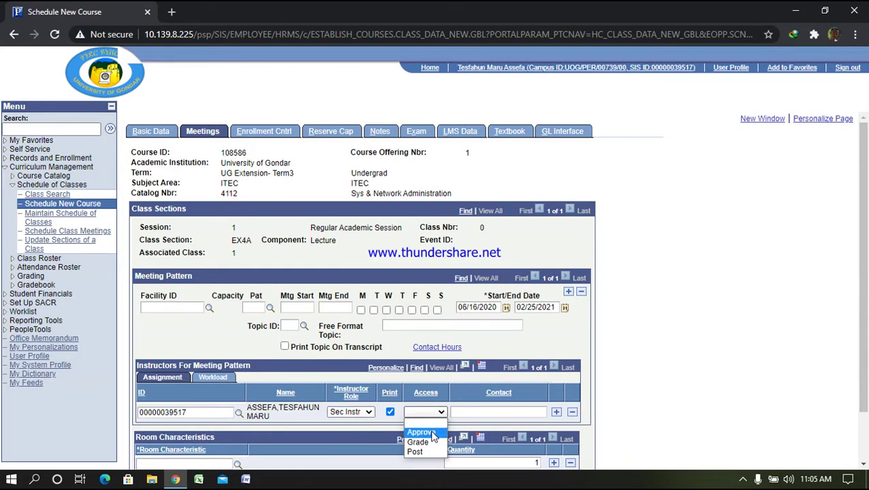
click(418, 442)
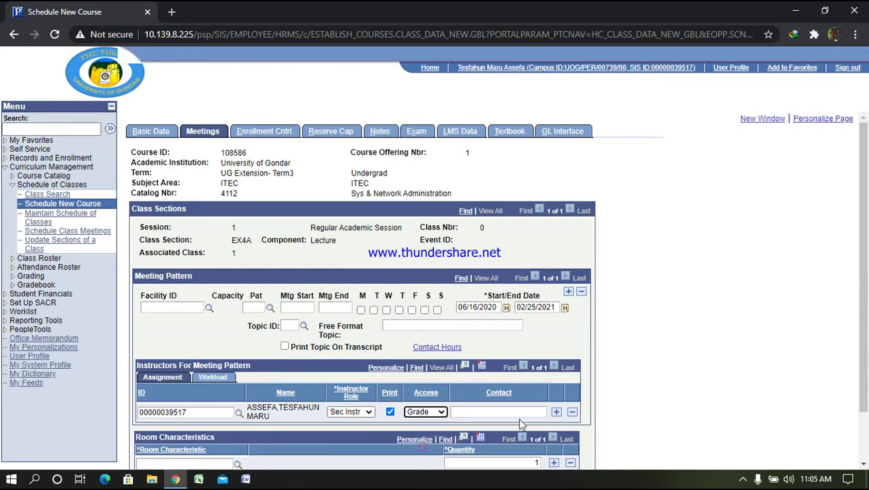
Add a second instructor row with that instructor's ID and Approve access
click(556, 412)
click(179, 431)
text(000000395)
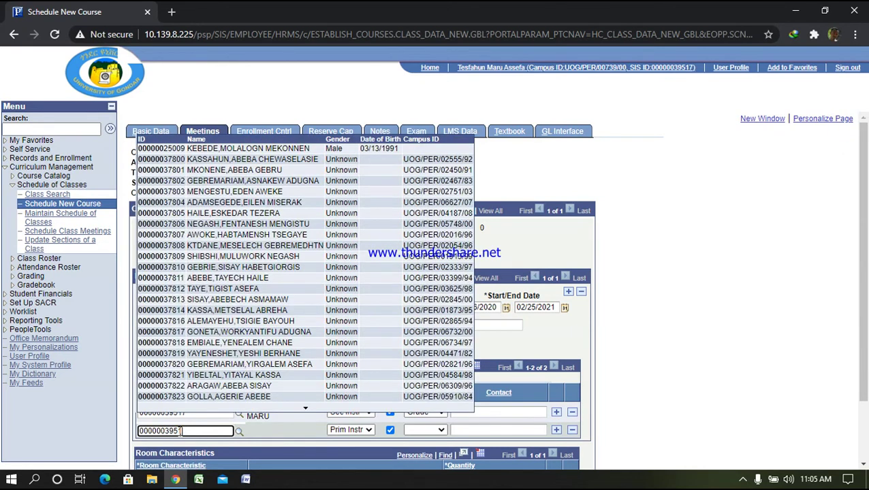
text(17)
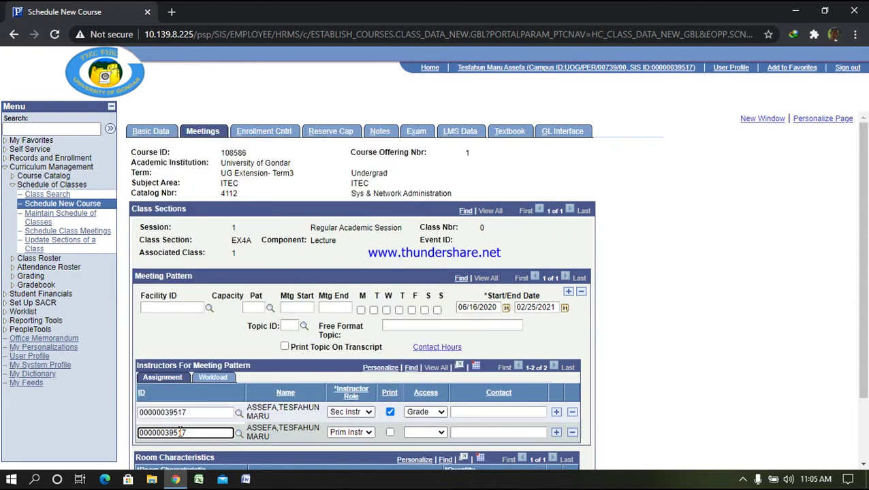
drag(198, 434, 166, 433)
text(7811)
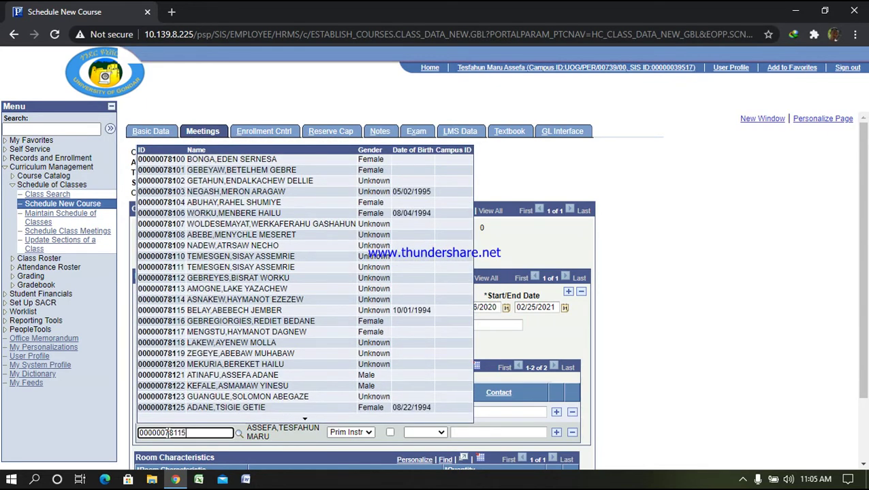
text(5)
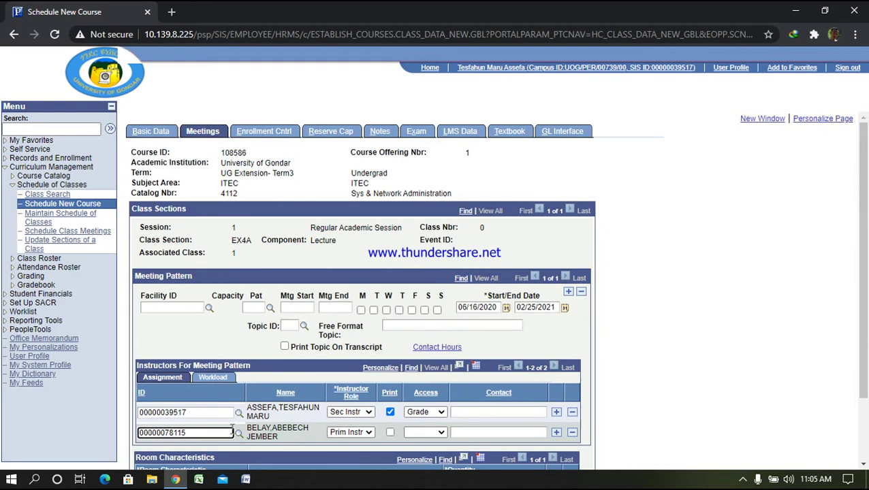
click(441, 433)
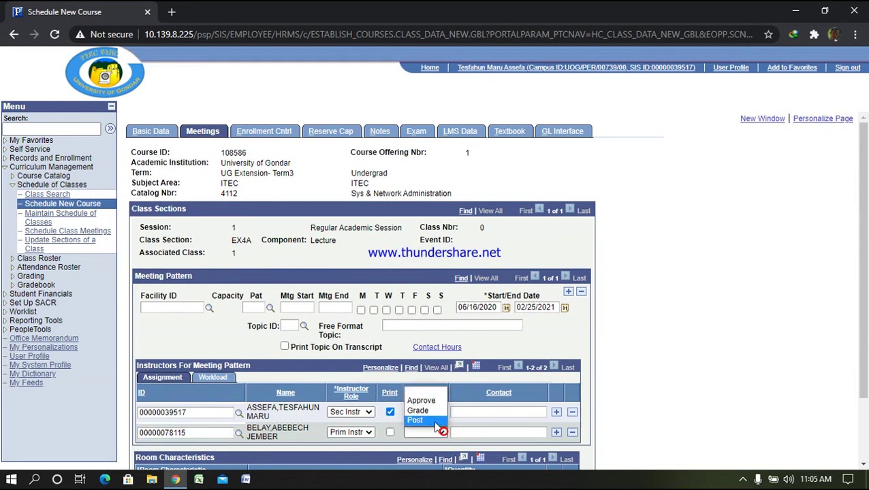
click(429, 401)
Change the first instructor's access to Post and save section EX4A as class 1050
scroll(430, 415, down, 2)
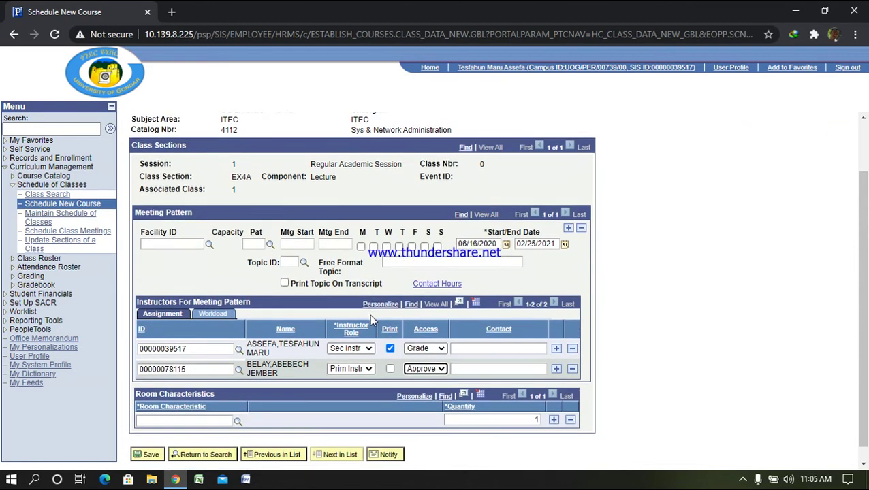
click(426, 348)
click(419, 388)
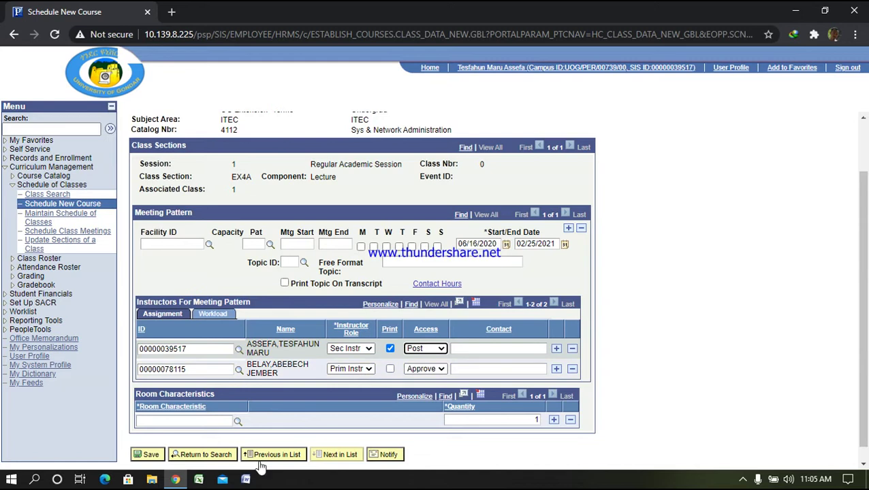
click(151, 455)
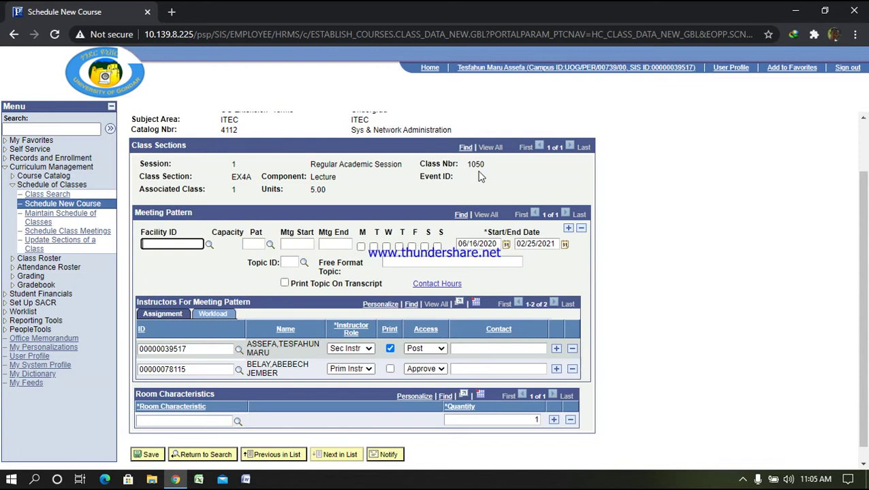
click(436, 66)
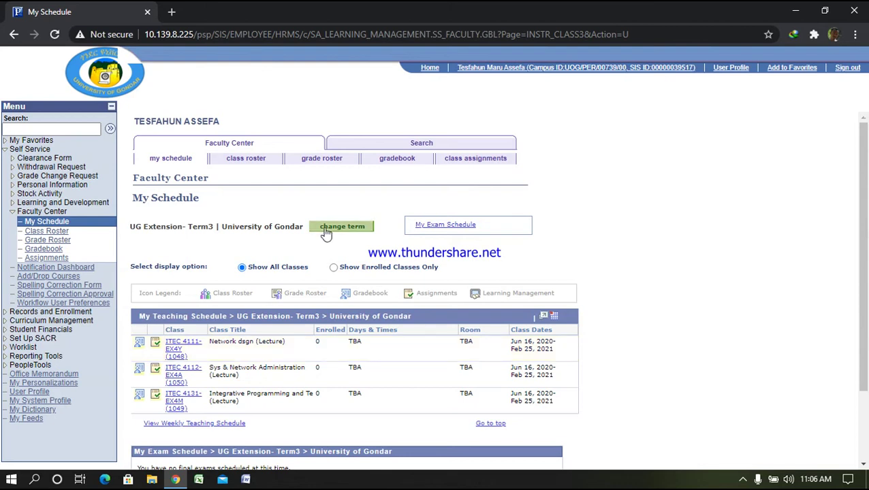
After checking ITEC 4112-EX4A in My Schedule, go to Records and Enrollment
click(35, 314)
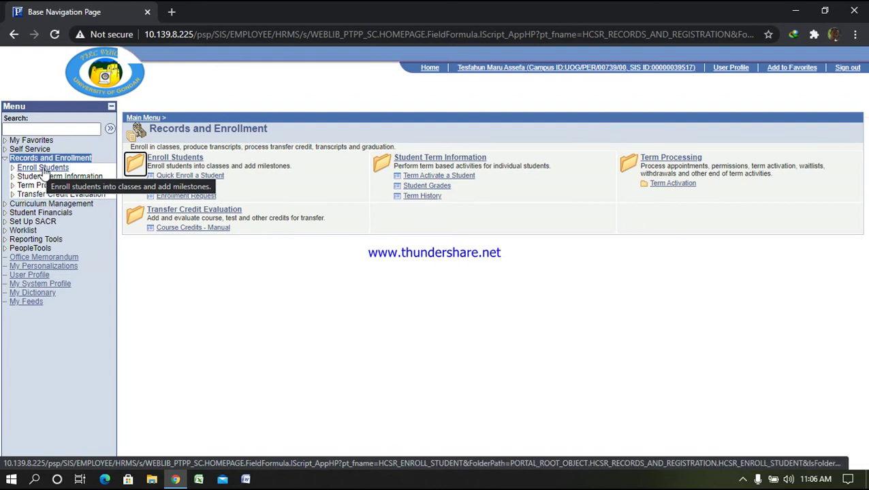
Select Enroll Students to show Quick Enroll, Block Enrollment and Enrollment Request
click(41, 170)
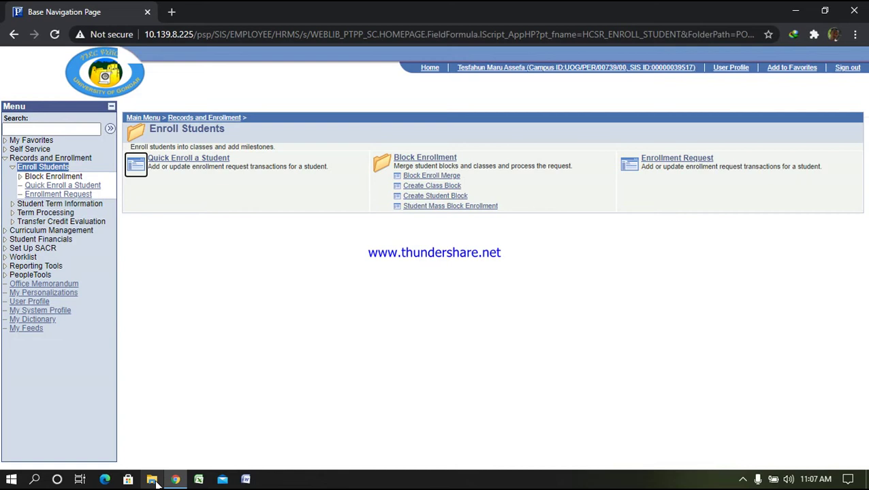
Launch Excel to a blank Book1, check recent workbooks, then bring up File Explorer
click(198, 479)
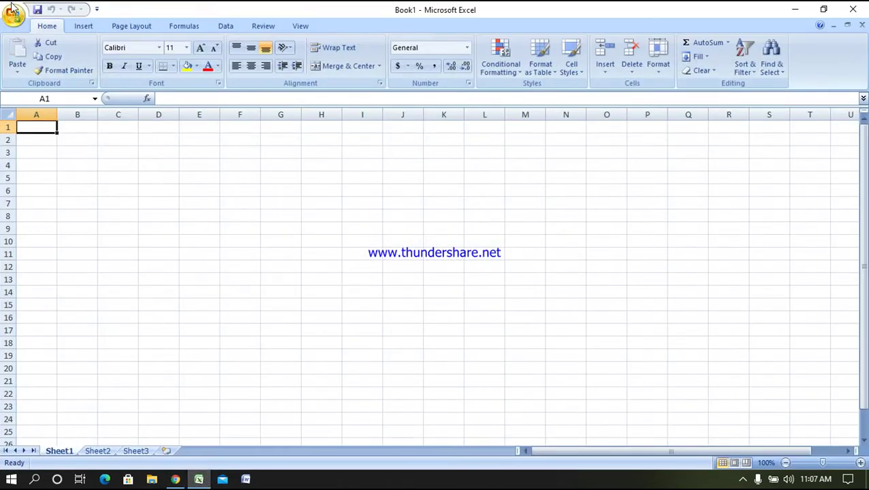
click(15, 15)
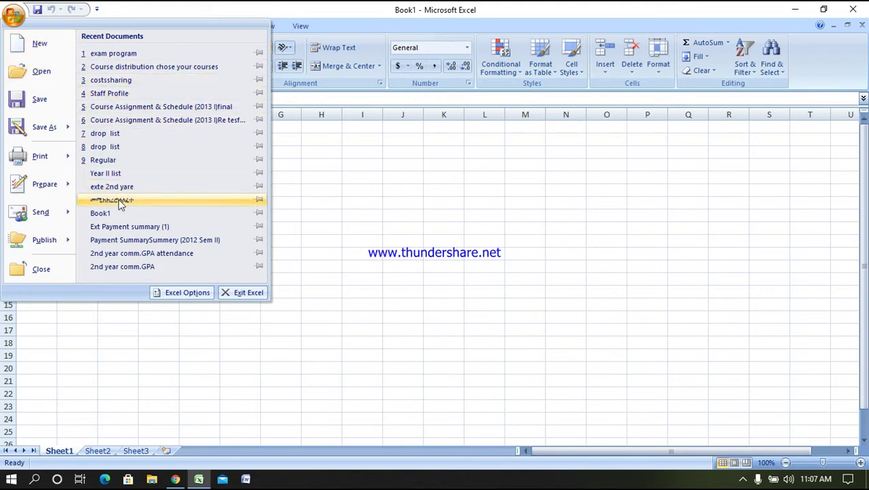
click(153, 481)
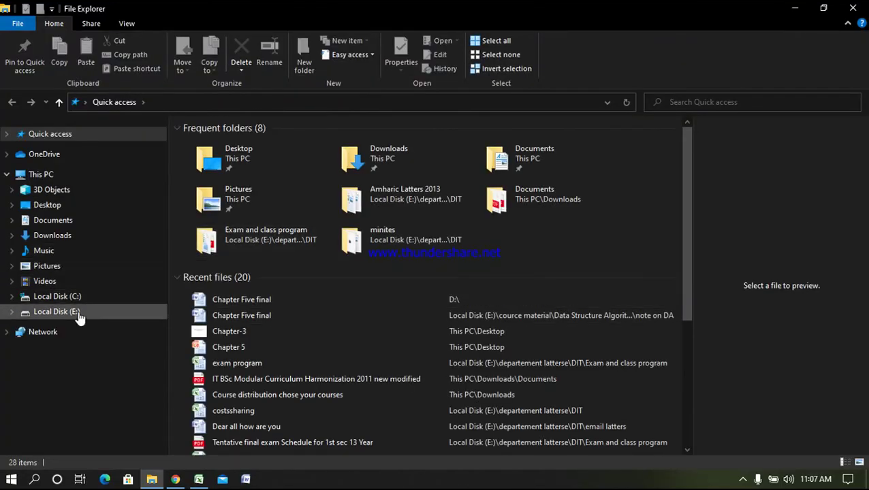
Browse Local Disk (E:) to departement latterse > DIT > List and open the Extension workbook
click(245, 236)
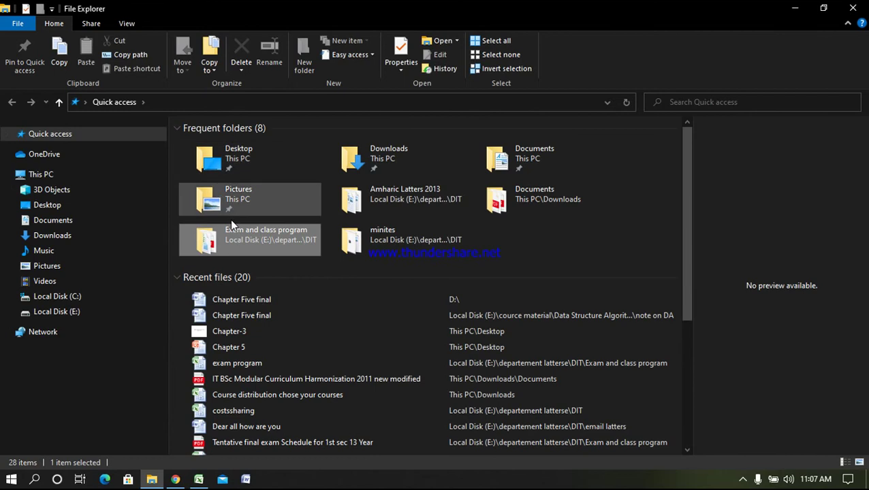
click(57, 311)
click(242, 209)
double_click(242, 209)
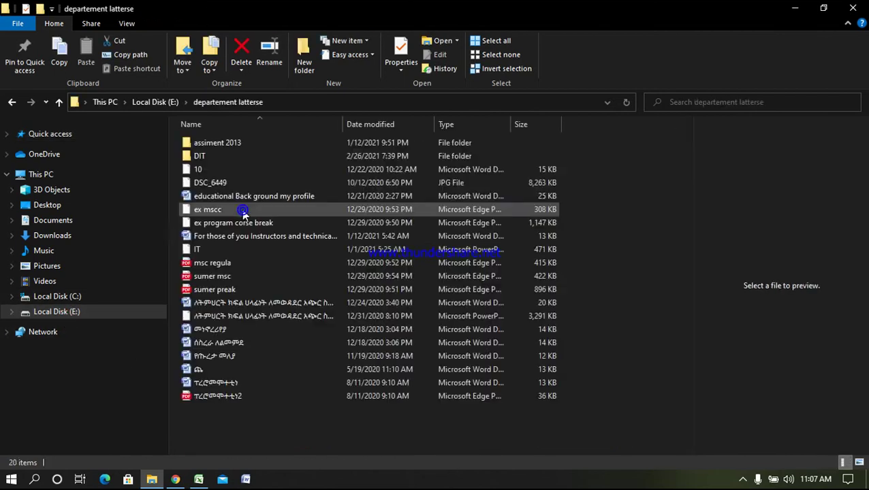
double_click(223, 158)
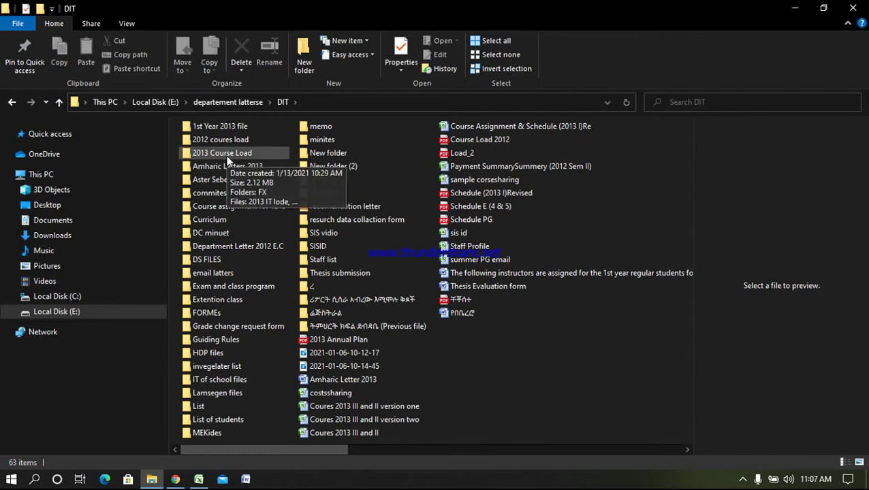
double_click(199, 405)
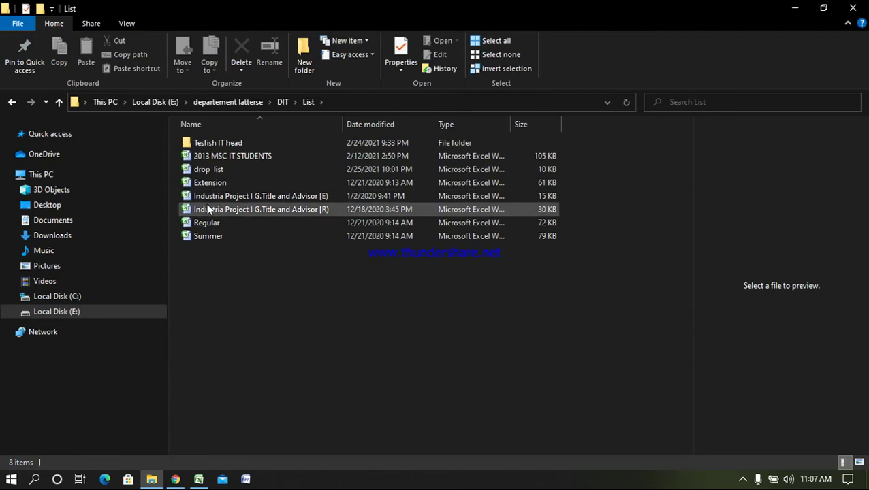
double_click(213, 183)
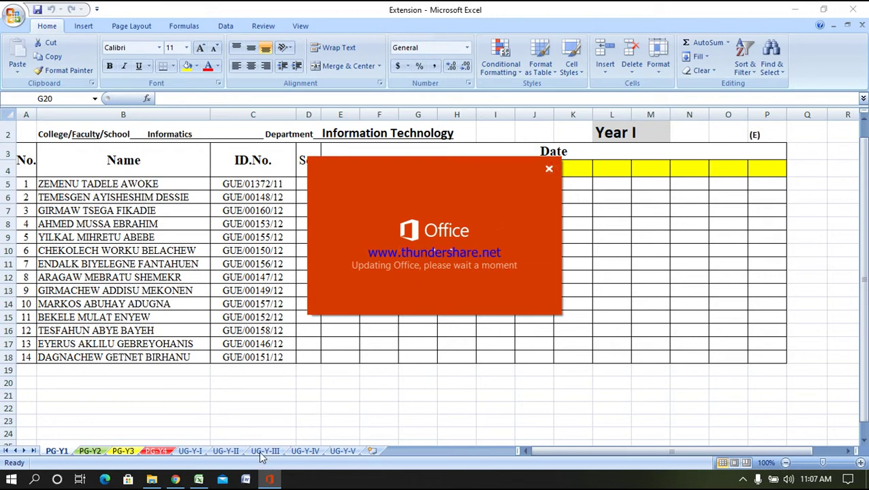
Dismiss the Office update notice and scroll through the 45-student UG-Y-IV sheet
click(742, 478)
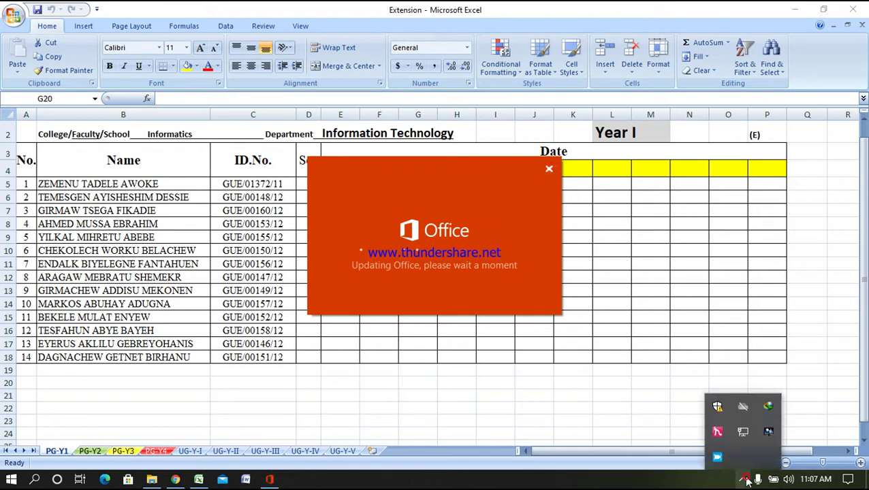
click(548, 169)
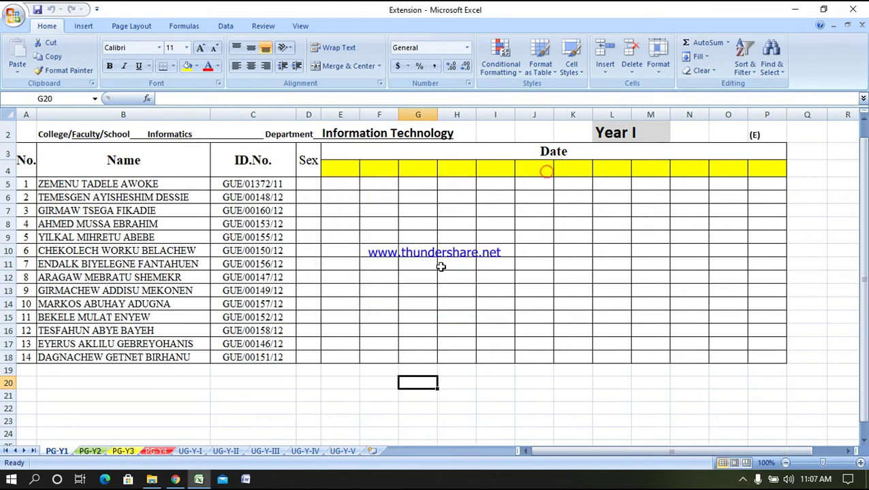
click(275, 452)
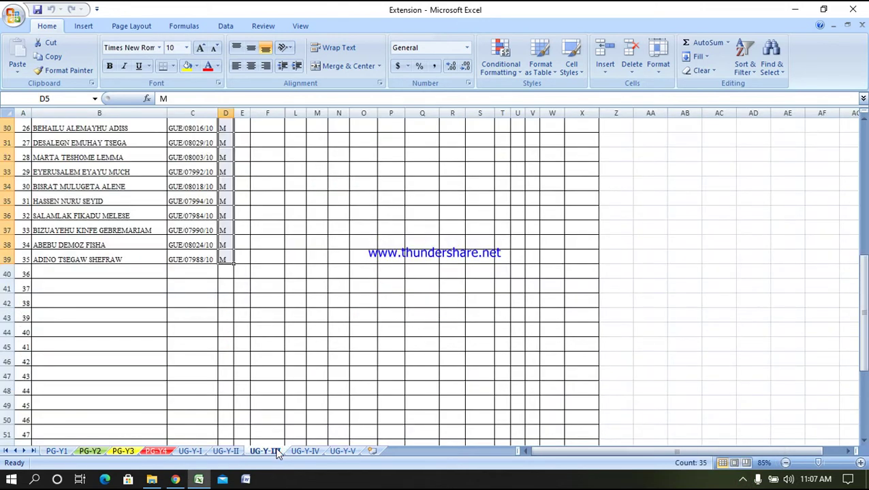
click(303, 452)
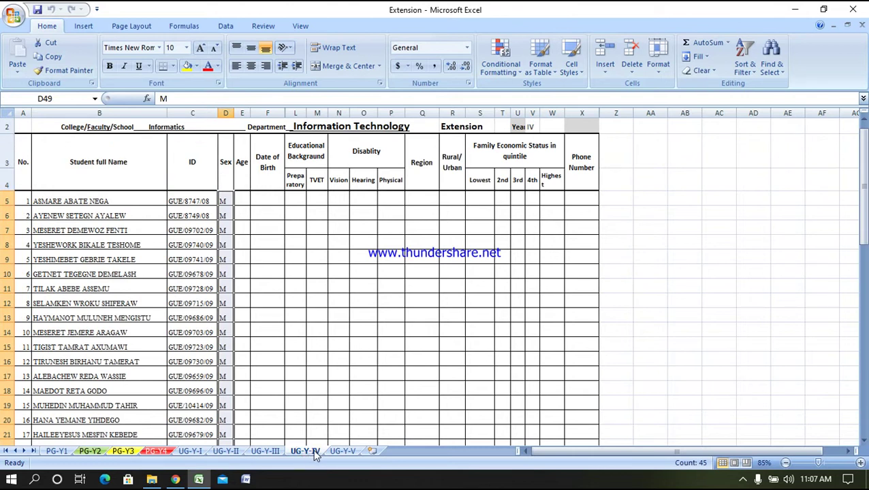
scroll(202, 340, down, 2)
scroll(240, 322, up, 3)
scroll(213, 320, down, 7)
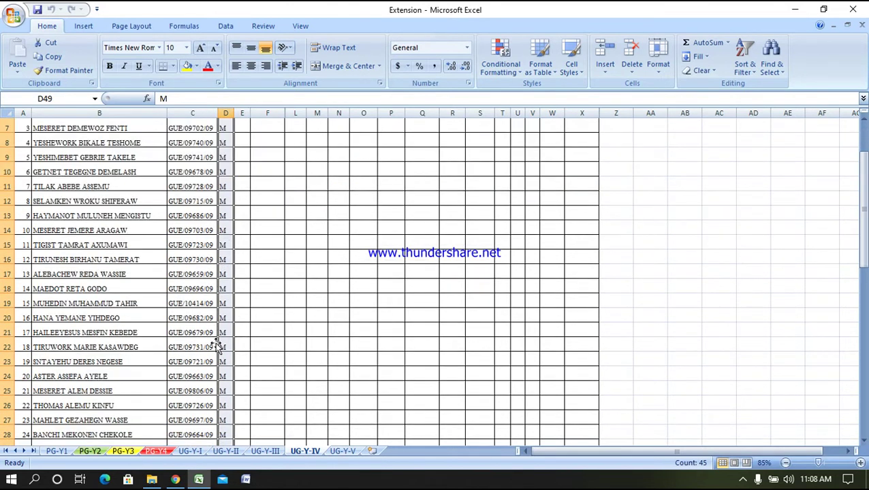
scroll(208, 371, down, 5)
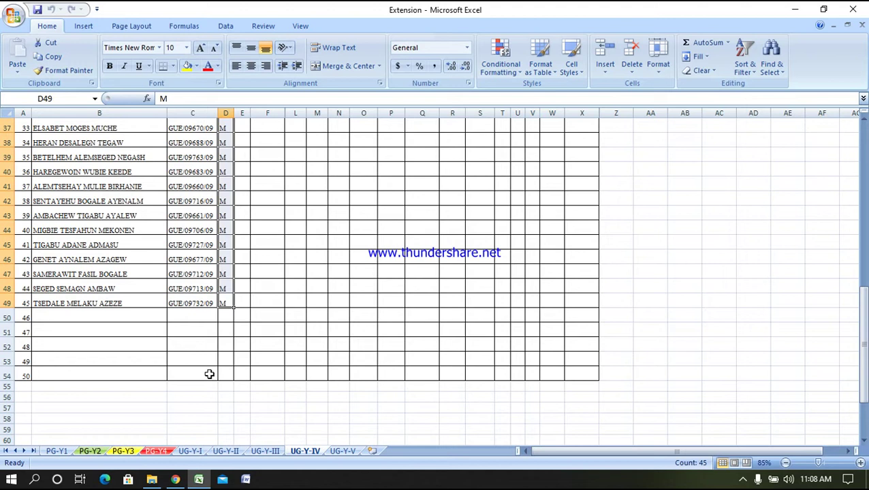
Pause the screen recorder and return to PeopleSoft's Enroll Students page in Chrome
click(743, 479)
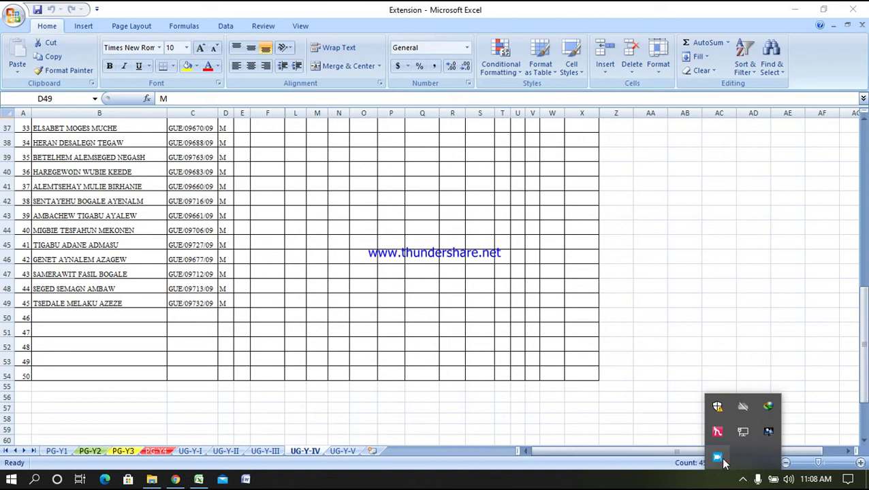
click(719, 459)
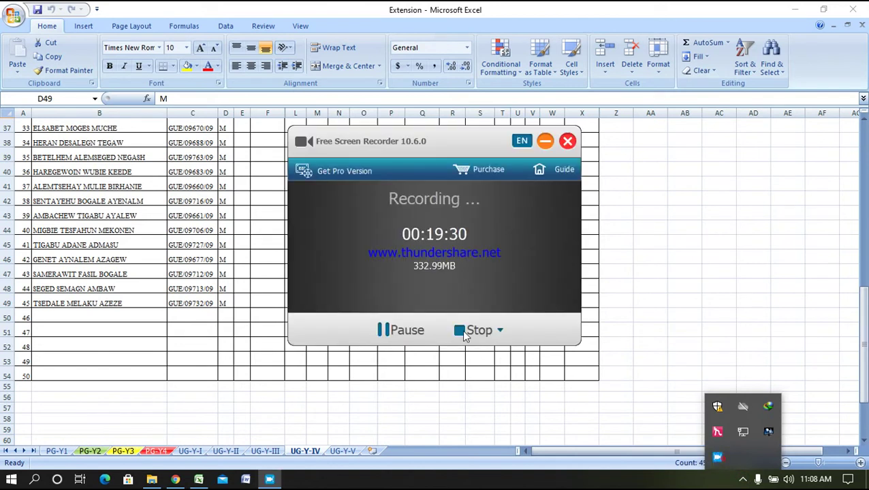
click(415, 331)
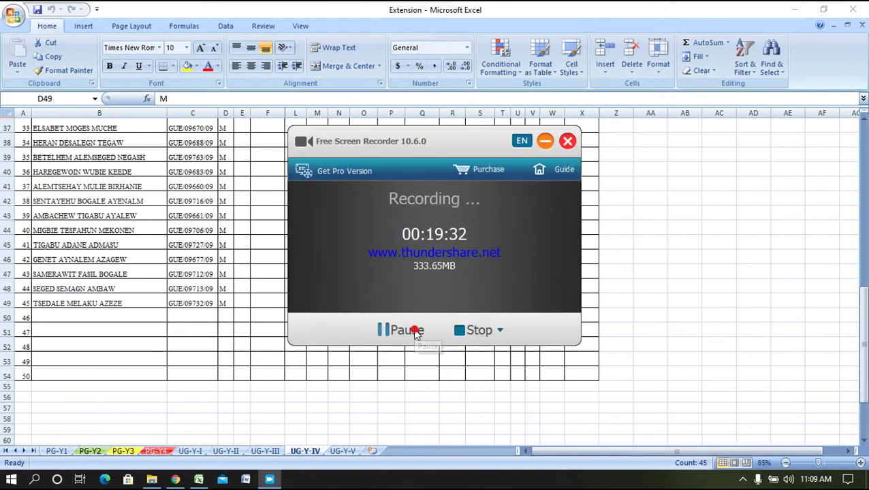
click(545, 140)
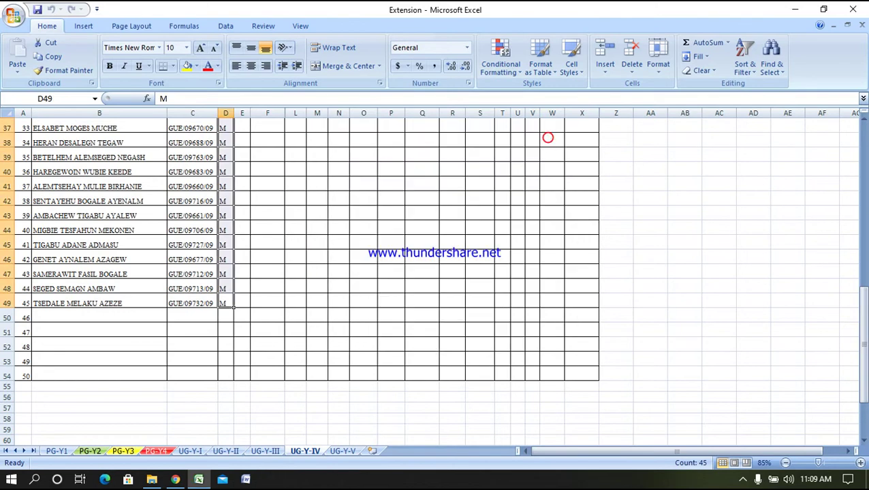
click(175, 479)
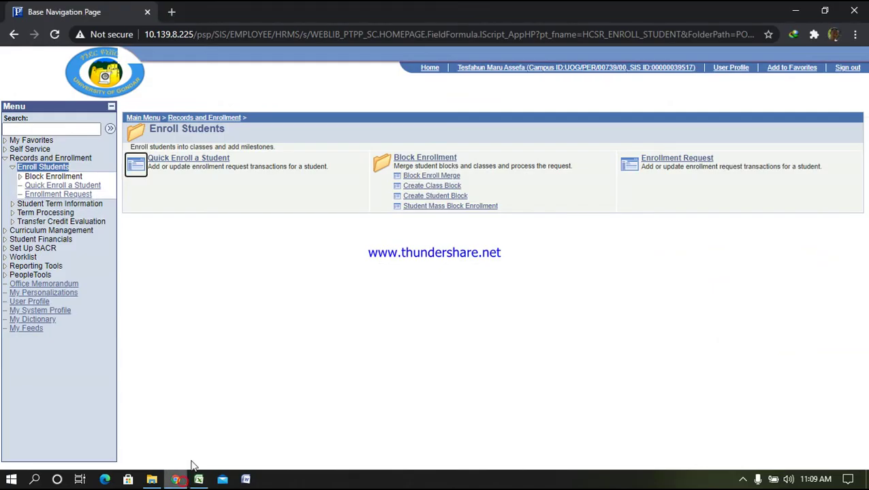
Search the student enrollment blocks for ITE09 to list its 46 enrolled students
click(442, 200)
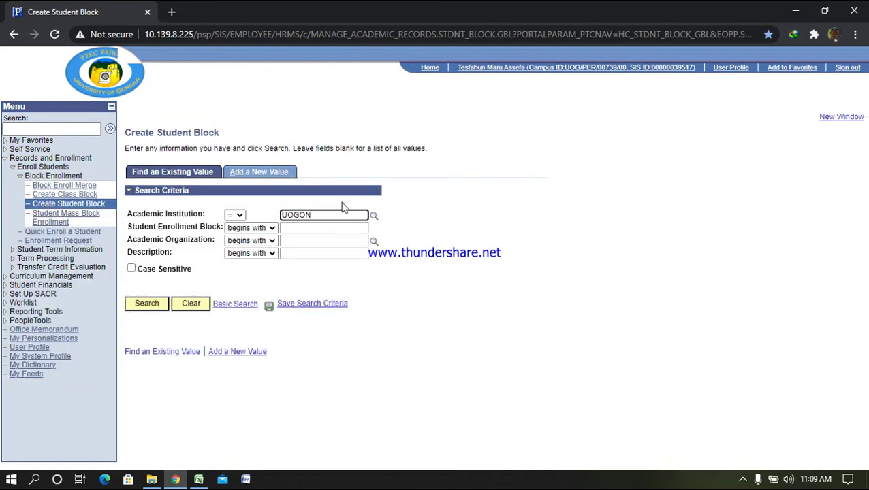
click(324, 228)
text(ite09)
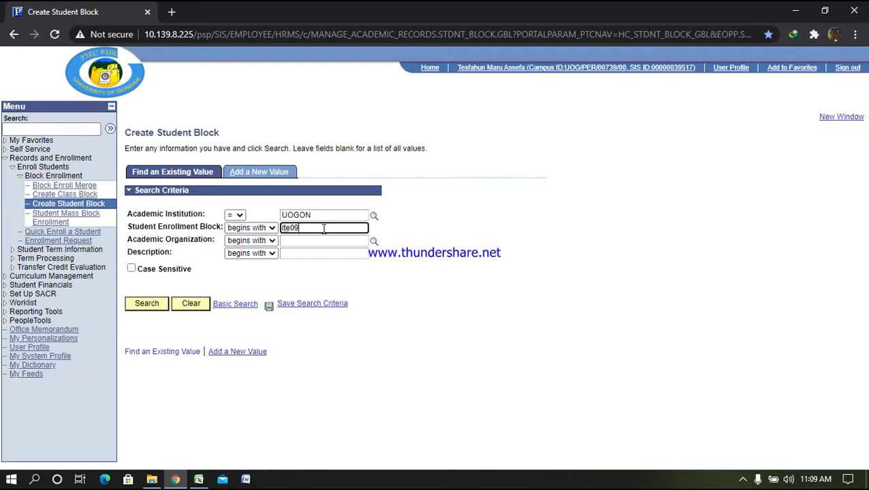
key(Return)
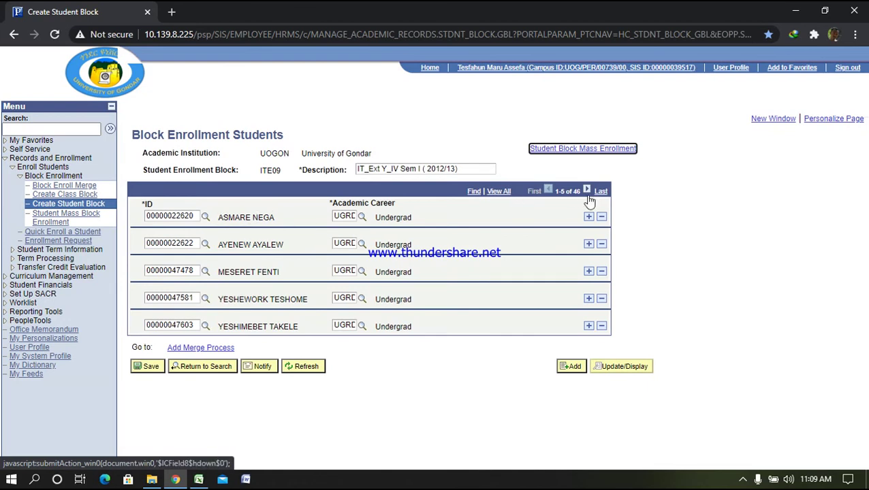
Copy the last student's name from cell B49 on the UG-Y-IV sheet
click(200, 480)
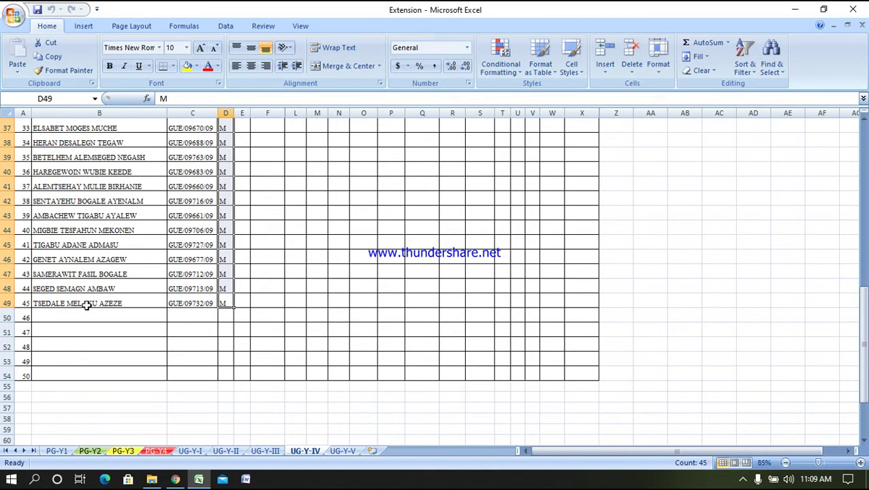
right_click(89, 303)
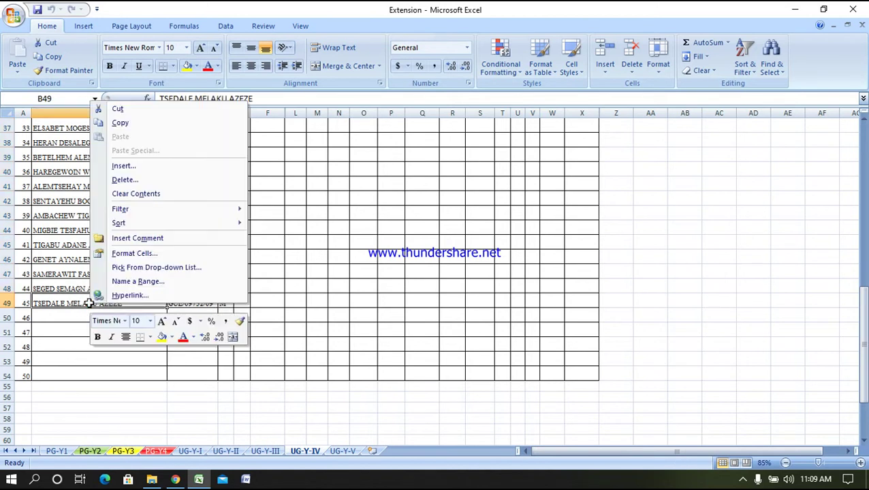
click(121, 123)
Show all 46 ITE09 students and find the sheet's last student by first name on the page
click(175, 480)
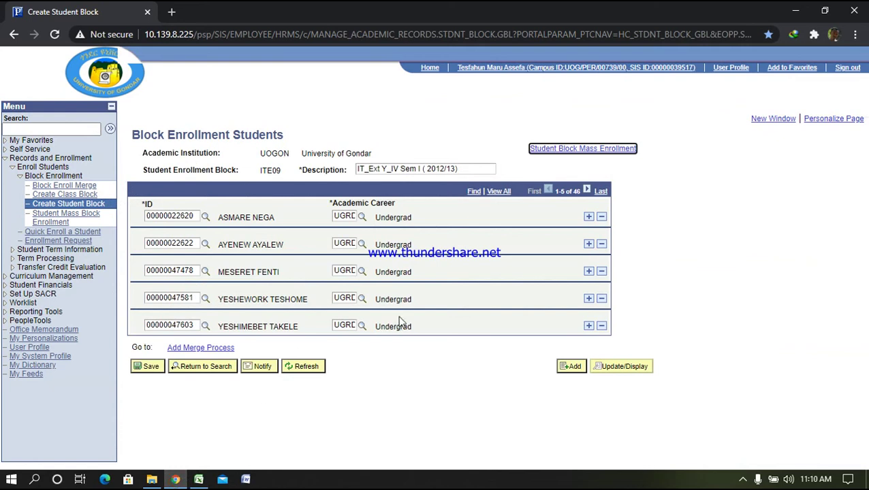
click(498, 191)
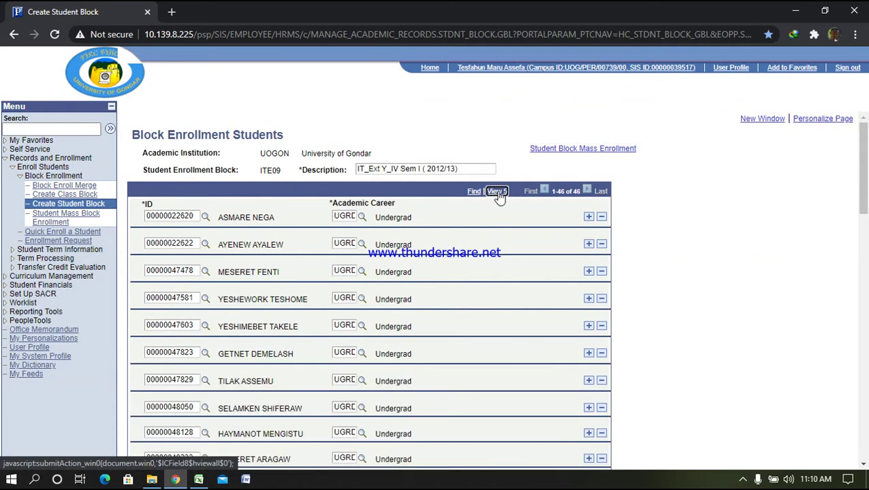
key(ctrl+f)
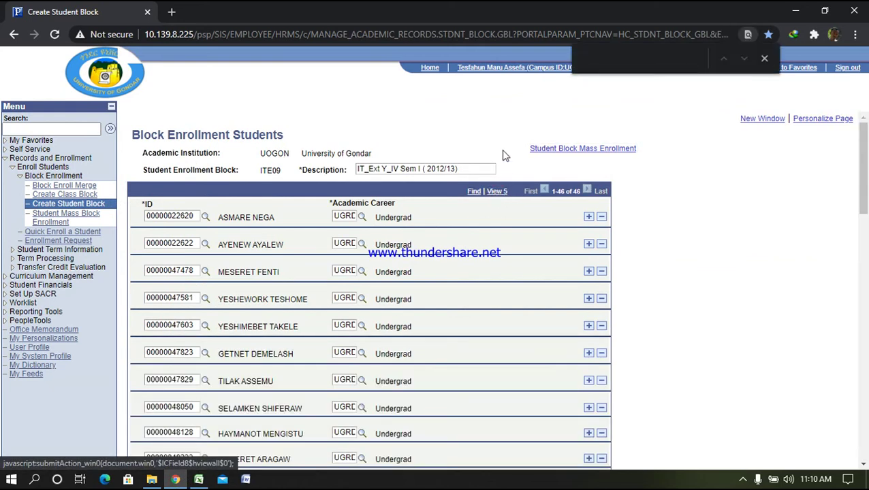
key(ctrl+v)
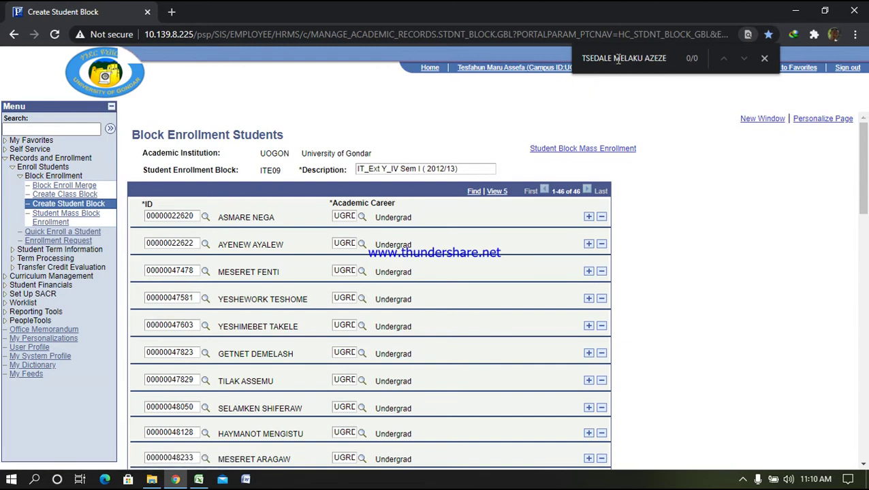
drag(619, 58, 665, 60)
key(BackSpace)
key(BackSpace)
key(BackSpace)
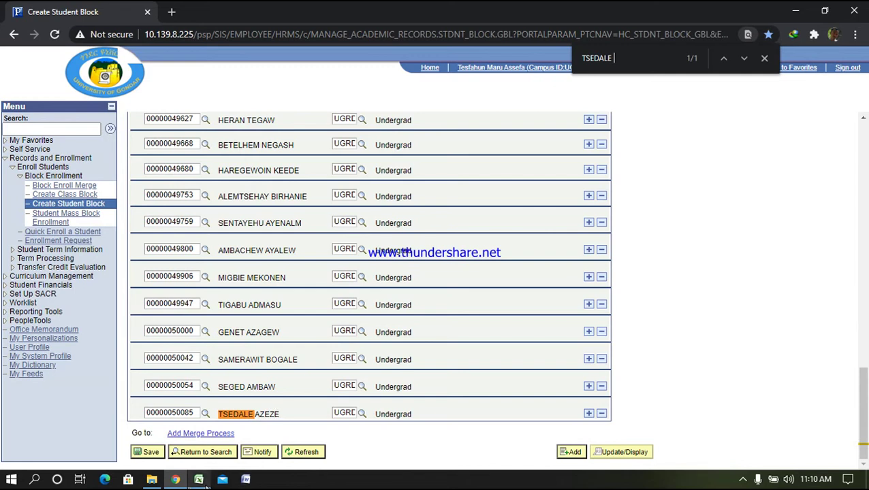
mouse_move(204, 480)
click(212, 438)
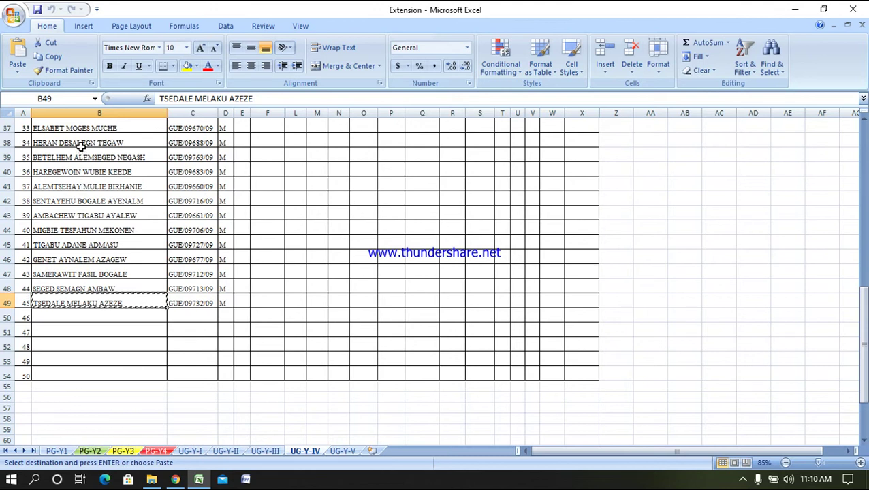
Copy only the first name of student 42 from cell B46's contents
scroll(78, 289, up, 3)
scroll(88, 312, down, 2)
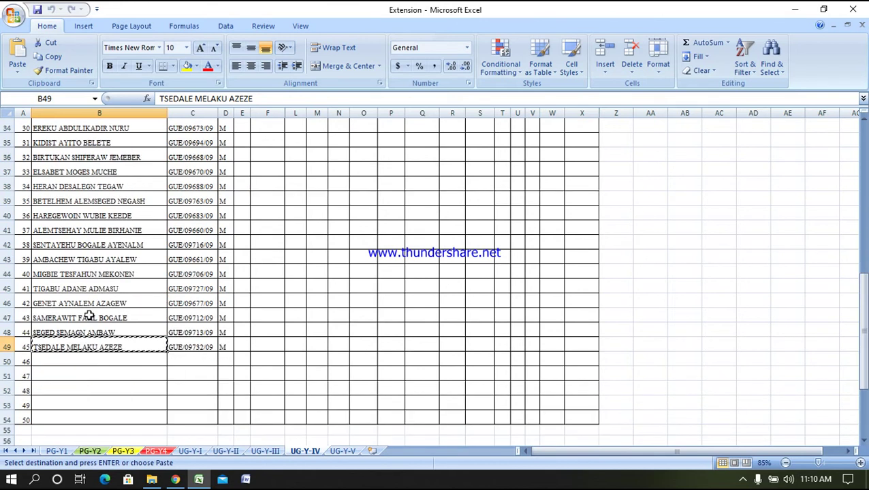
click(84, 303)
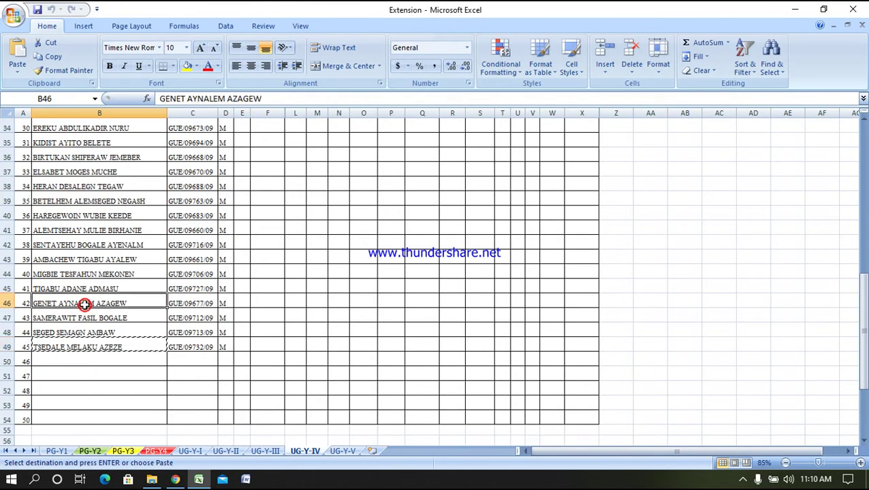
right_click(85, 304)
key(Escape)
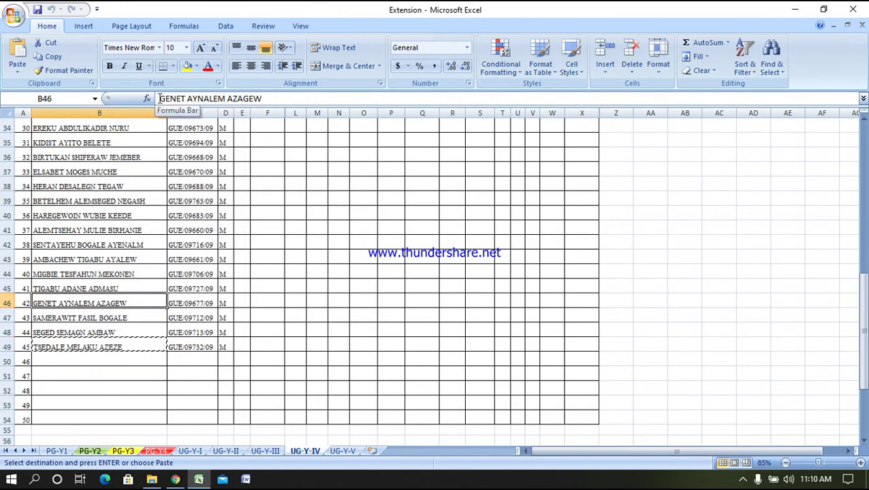
drag(159, 99, 186, 99)
right_click(180, 100)
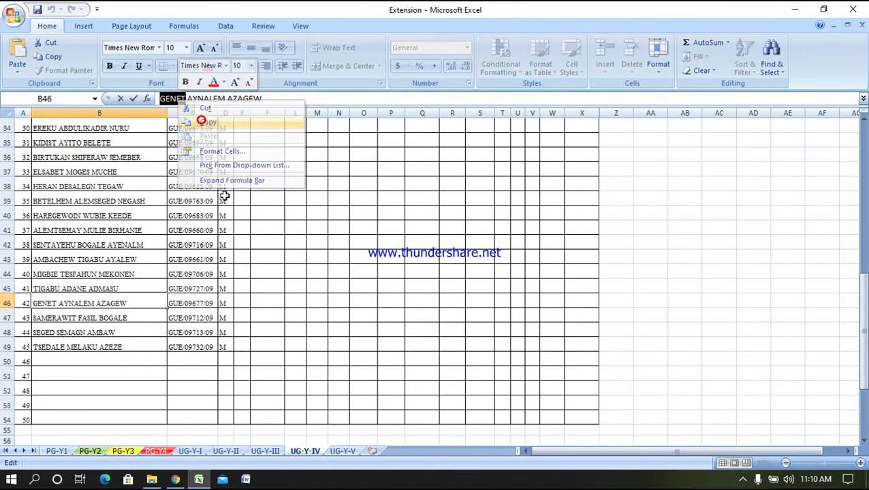
click(202, 122)
click(174, 480)
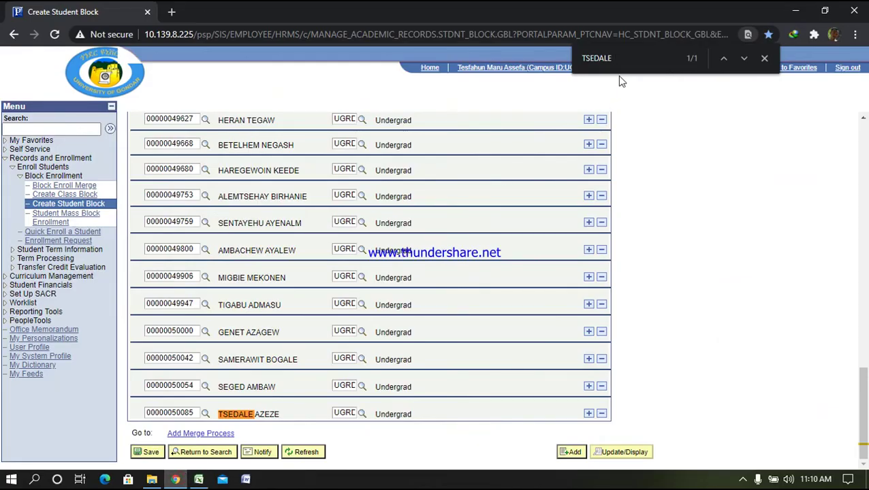
Find student 42's first name on the ITE09 block page, then scroll back to the top
key(ctrl+f)
key(ctrl+v)
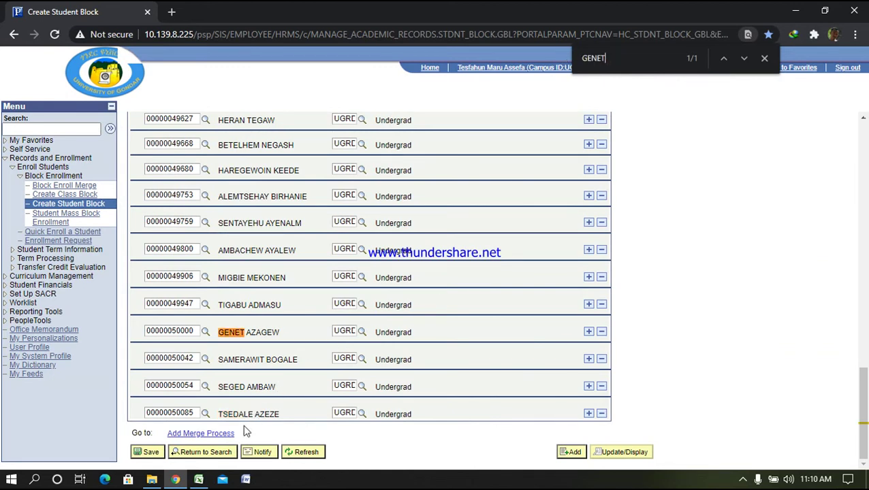
click(198, 480)
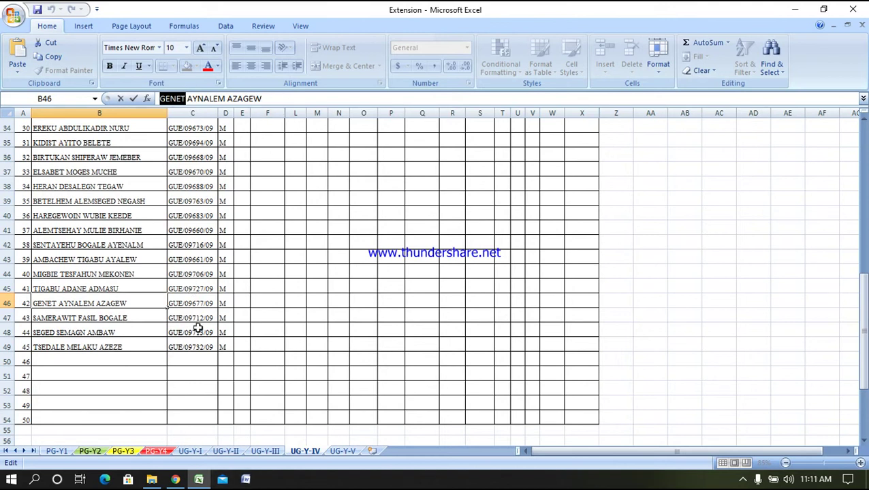
click(794, 11)
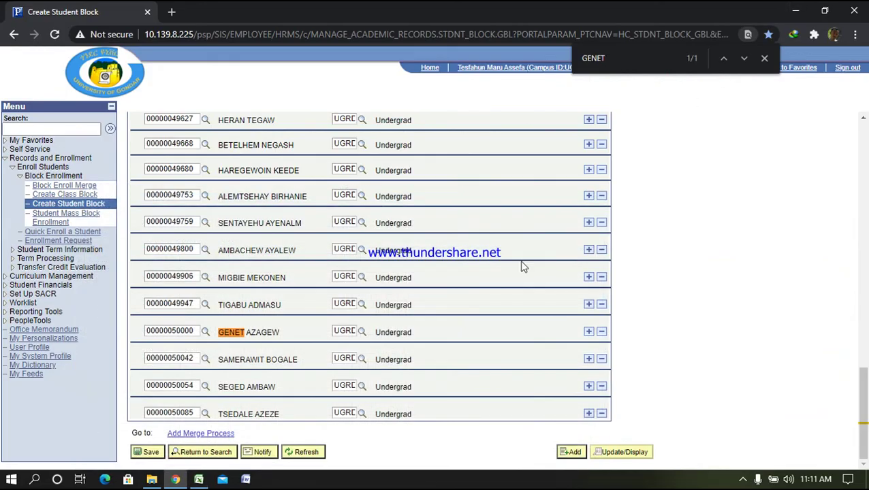
scroll(477, 287, up, 15)
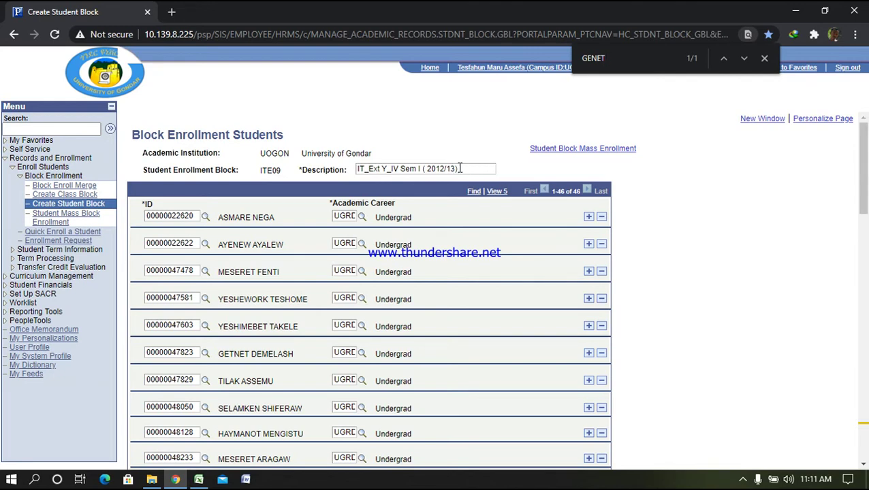
click(460, 168)
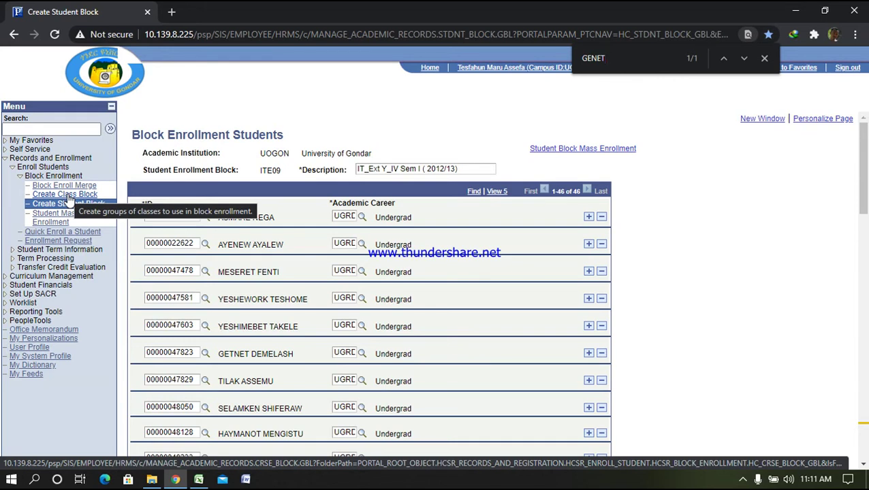
Under Records and Enrollment > Enroll Students > Create Class Block, search for ITE09
click(69, 196)
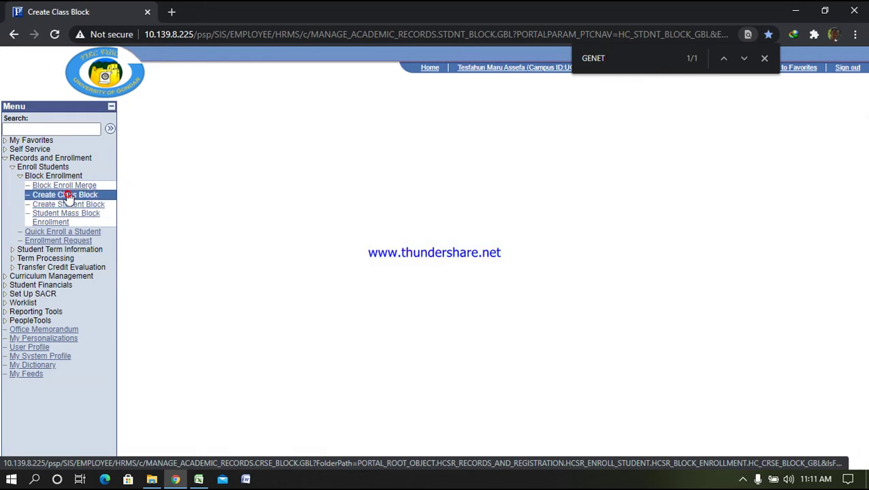
click(45, 158)
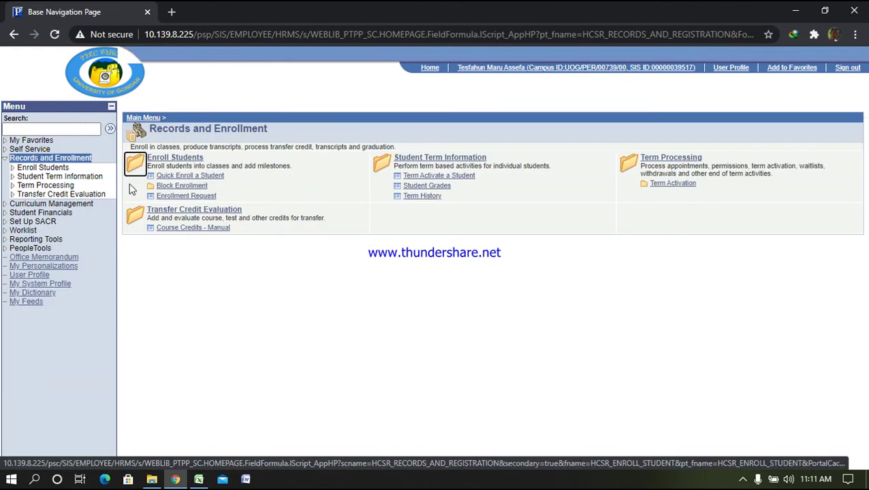
click(42, 168)
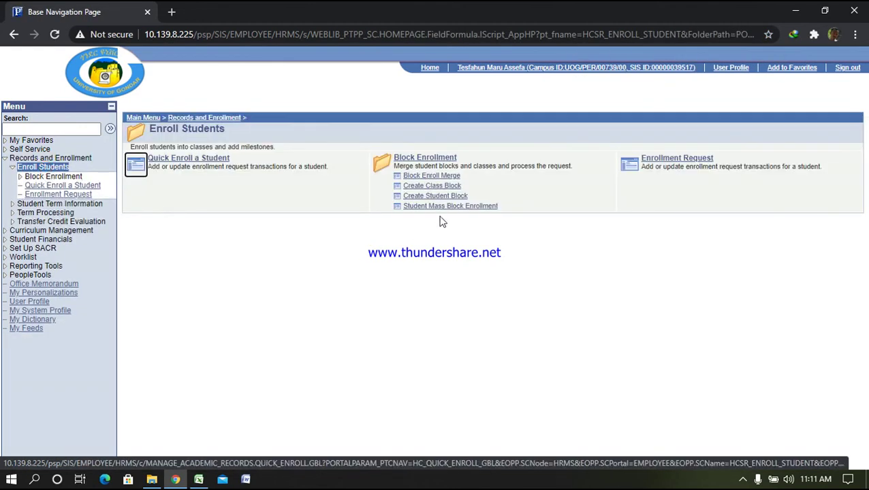
click(426, 187)
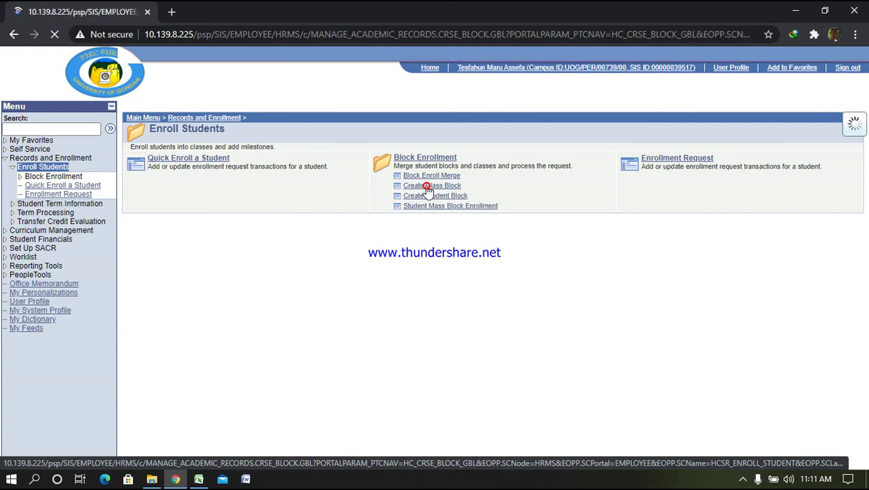
click(331, 230)
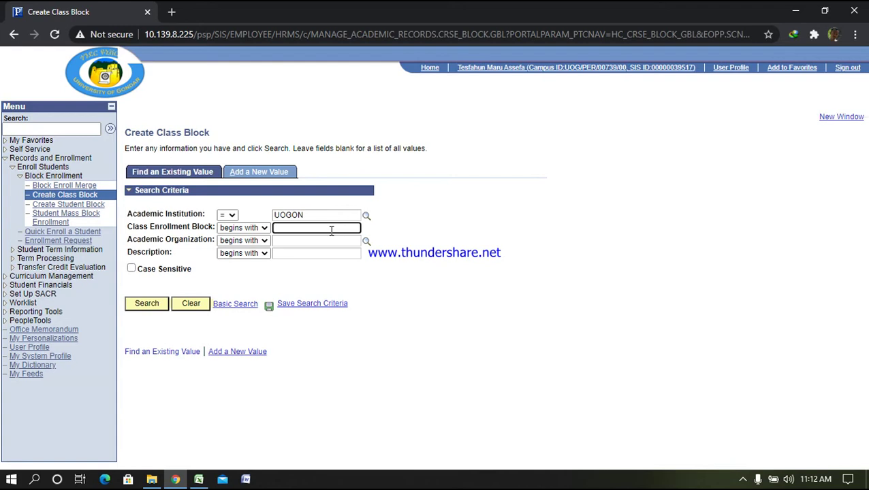
text(ite09)
key(Return)
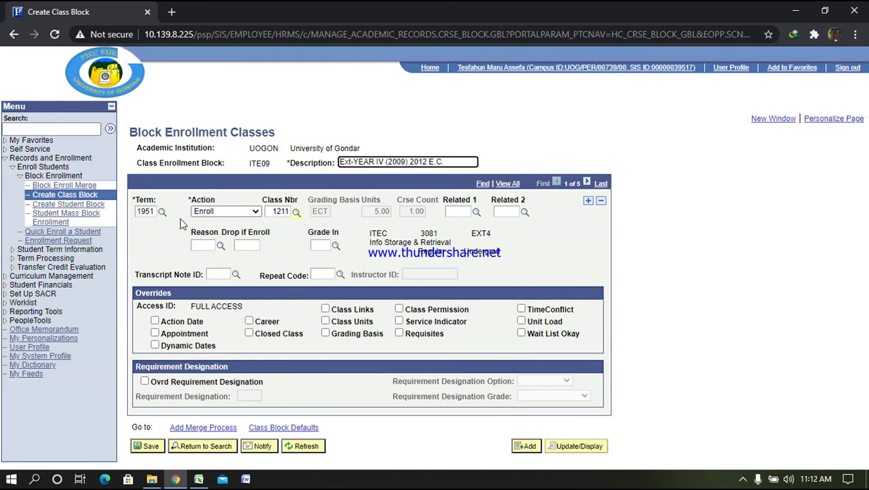
Delete four old class rows, including classes 1212, 1213 and 1214, from block ITE09
click(602, 202)
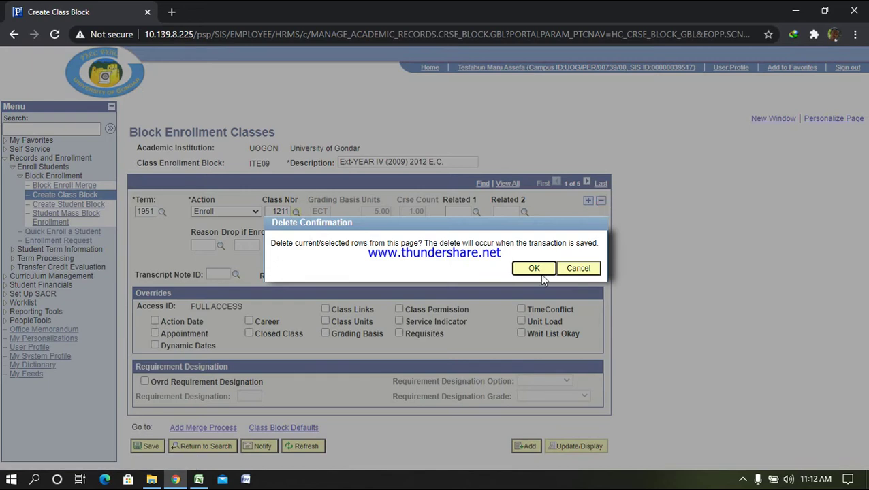
key(Return)
click(600, 203)
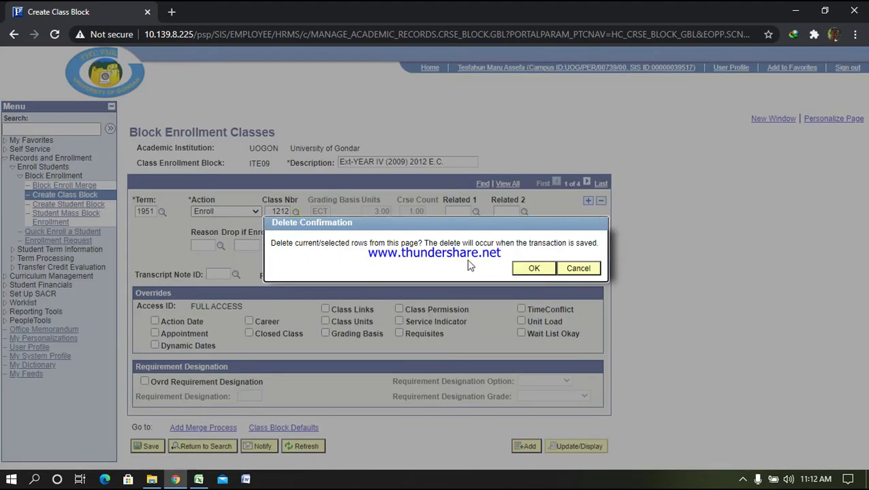
click(538, 269)
click(601, 203)
click(532, 269)
click(601, 203)
click(533, 269)
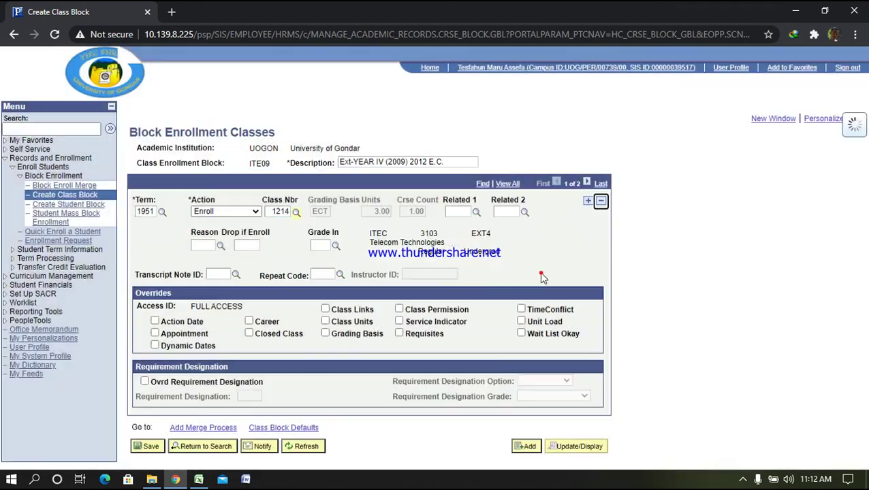
Change the remaining row's term from 1951 to 1955
click(153, 211)
key(BackSpace)
text(5)
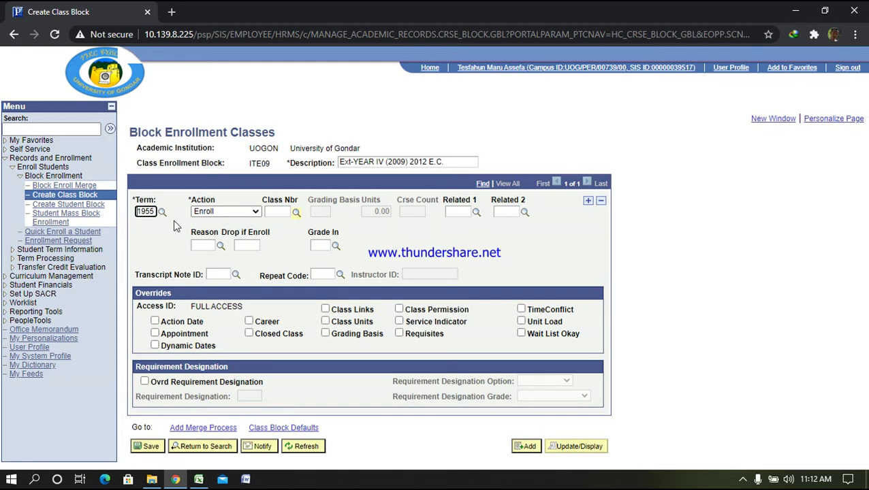
Enter class number 1048 in the term 1955 row
click(286, 211)
text(1048)
key(Tab)
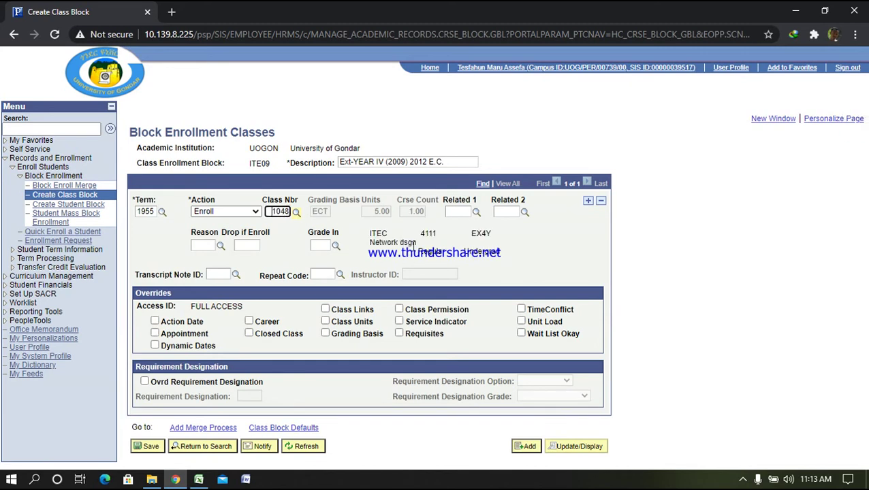
Add term 1955 rows for classes 1049 and 1050
click(587, 201)
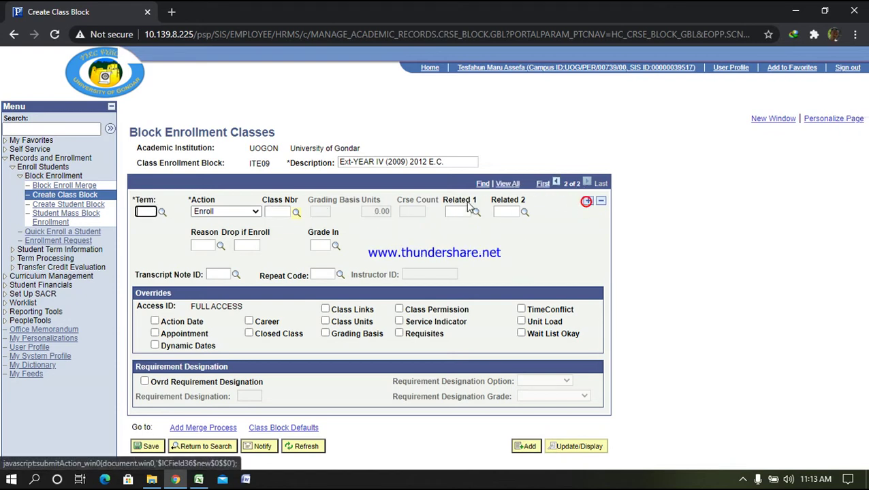
text(1955)
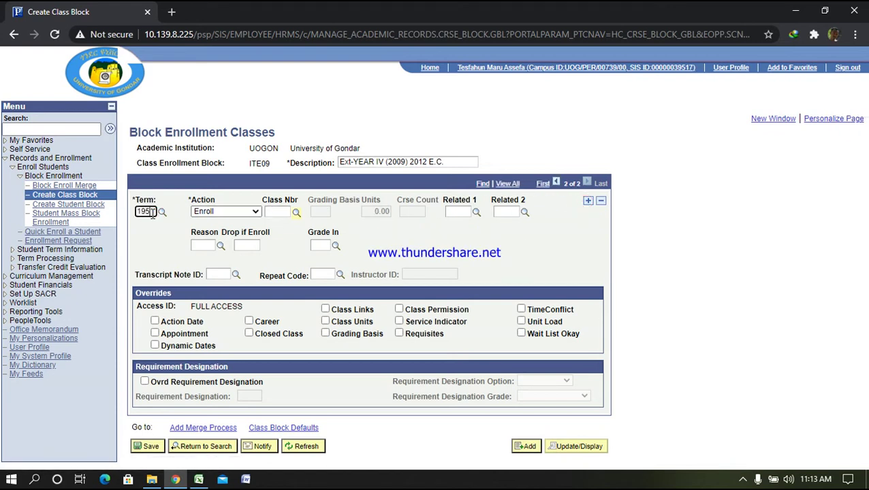
click(280, 212)
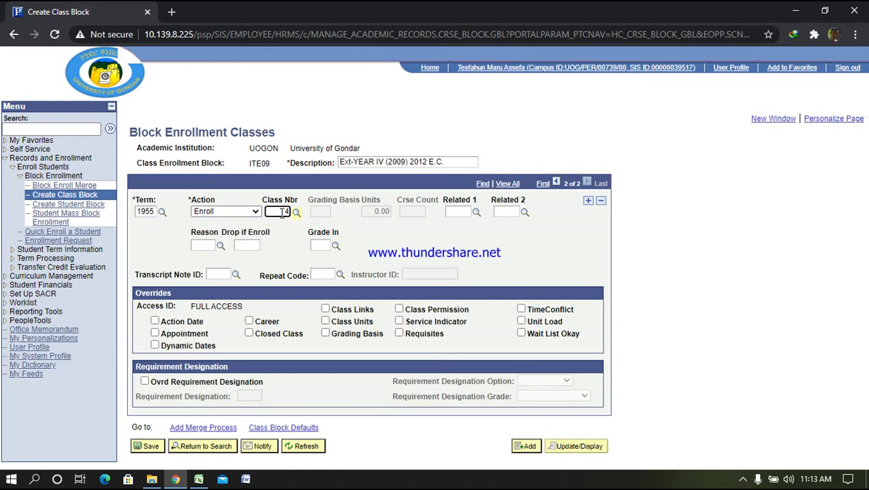
text(10)
text(79)
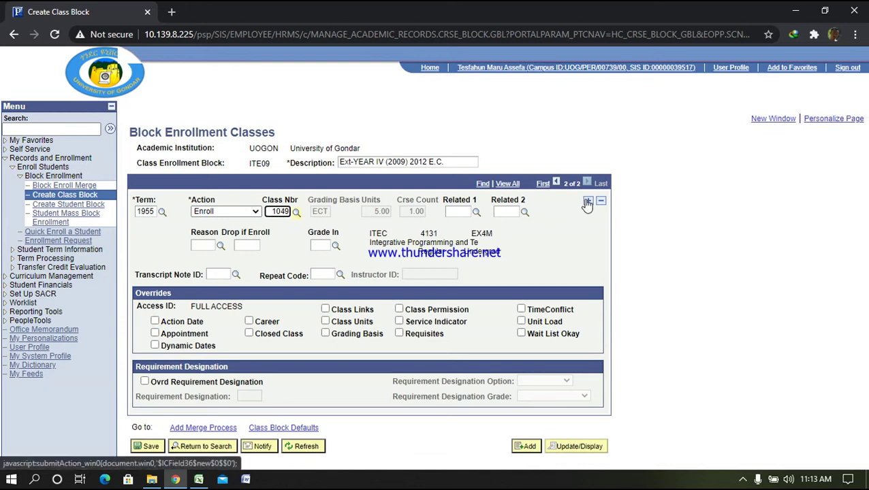
click(587, 202)
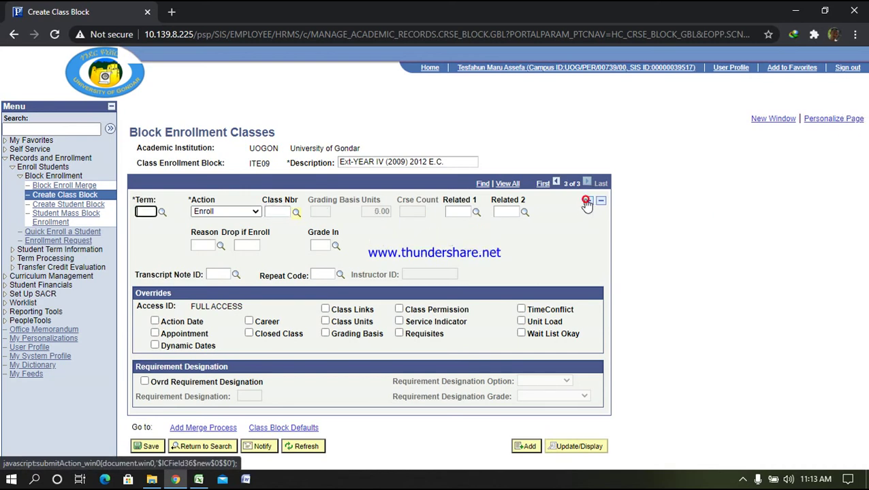
click(146, 212)
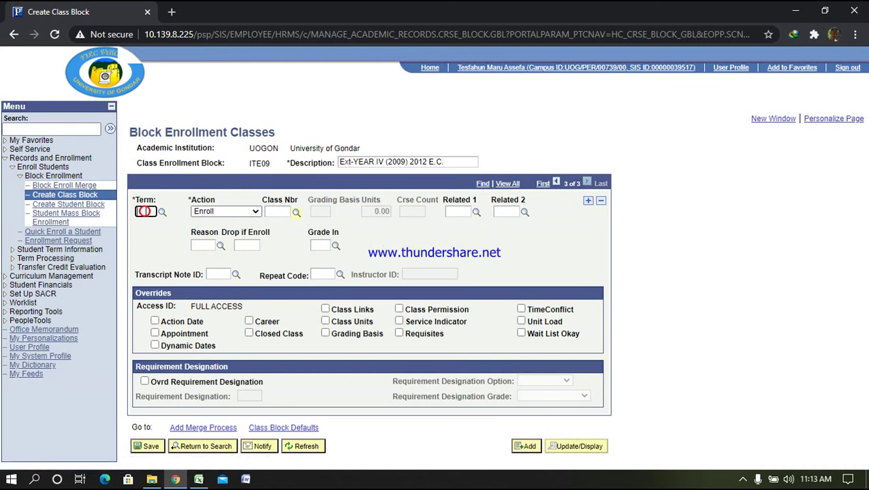
text(10)
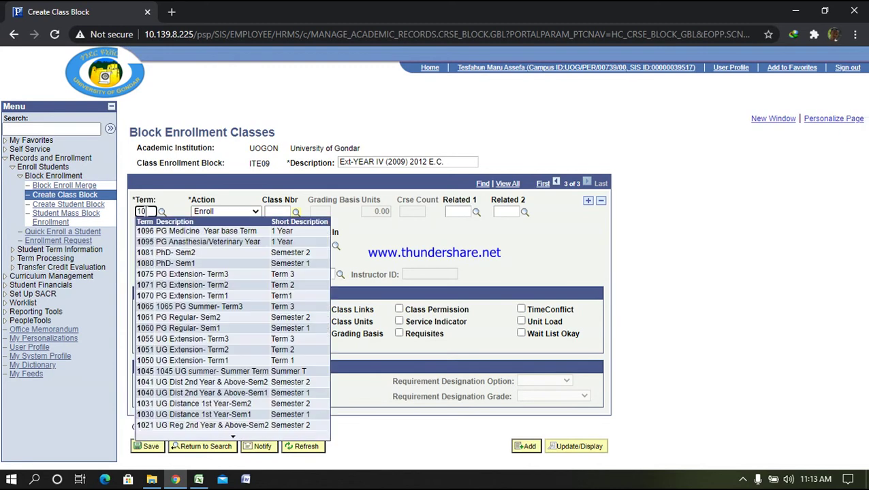
text(55)
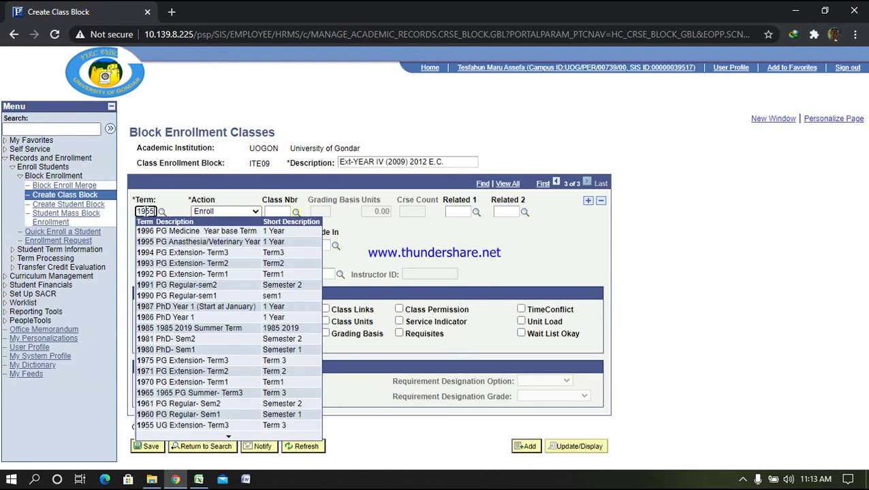
click(275, 212)
text(1050)
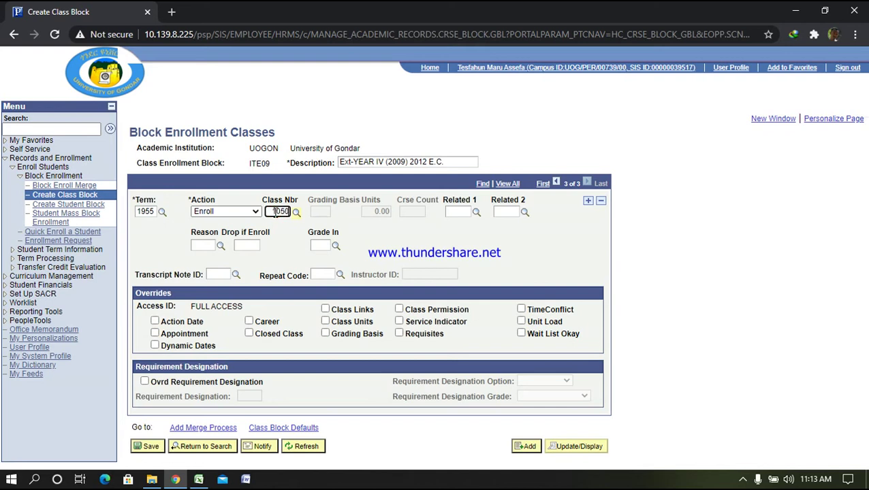
key(Return)
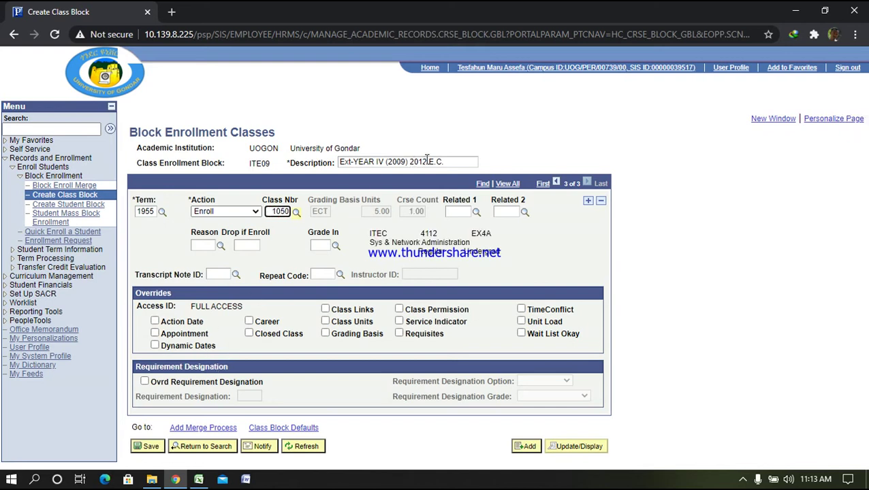
Change the description year from 2012 to 2013 and save block ITE09
drag(424, 162, 430, 162)
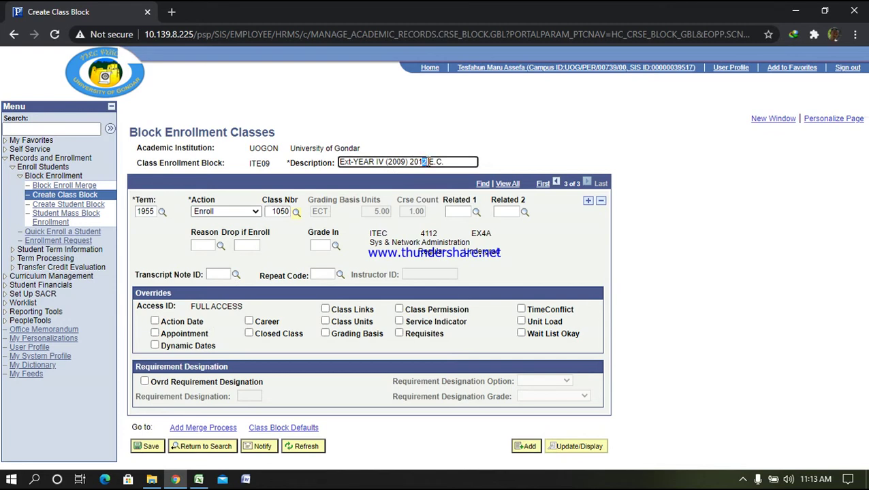
text(3)
click(549, 235)
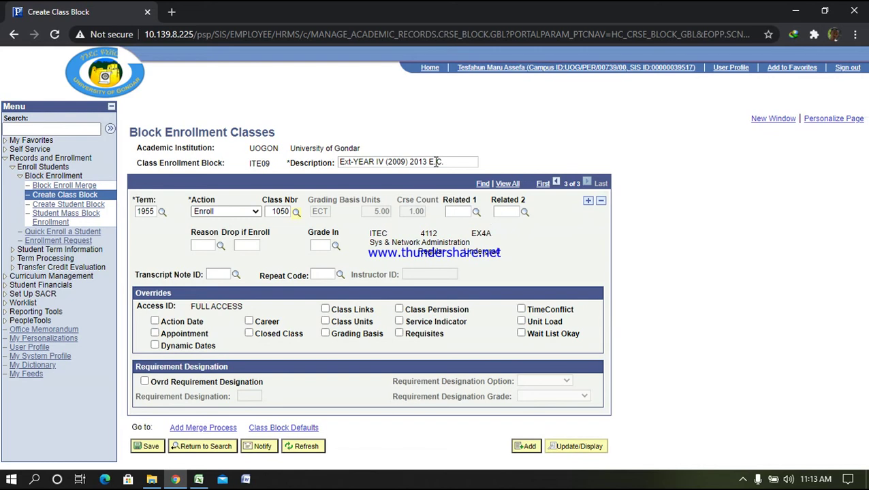
click(146, 446)
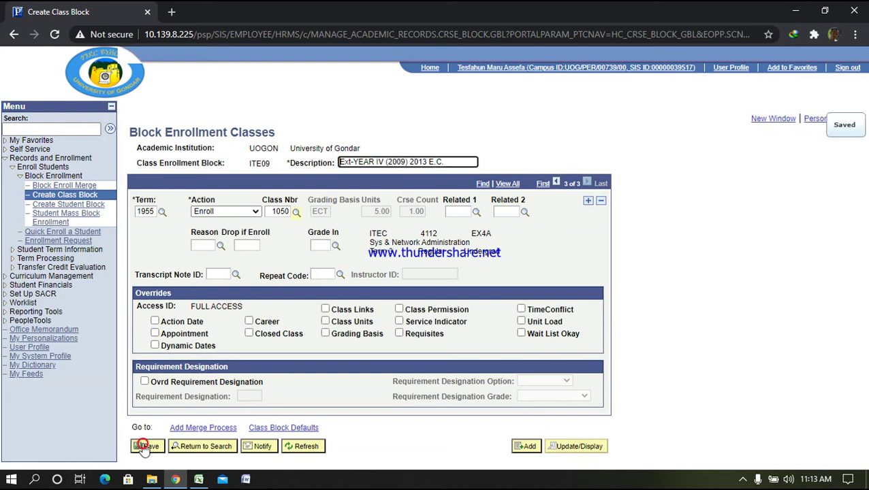
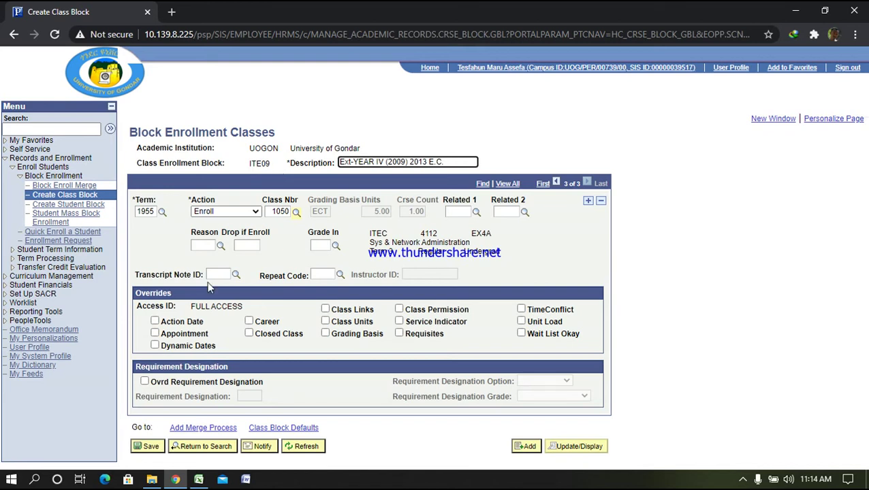
Save the ITE09 class block and go to Enroll Students > Block Enrollment > Block Enroll Merge
click(149, 447)
click(47, 158)
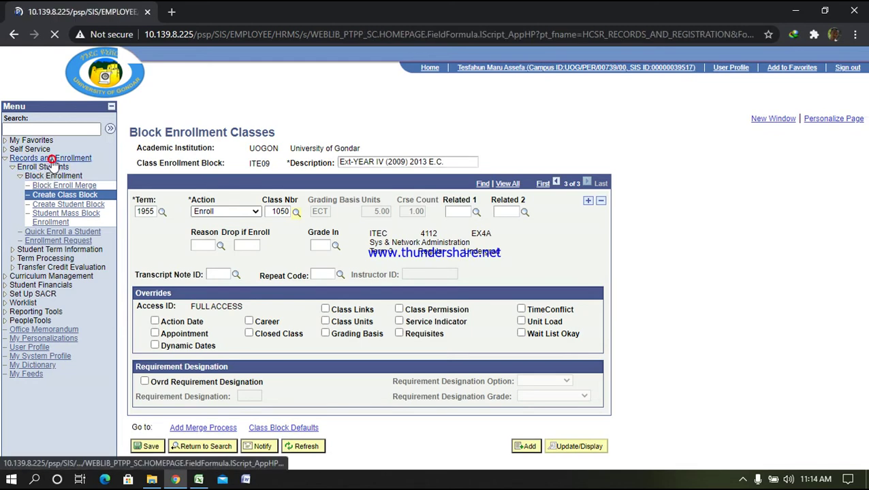
click(42, 168)
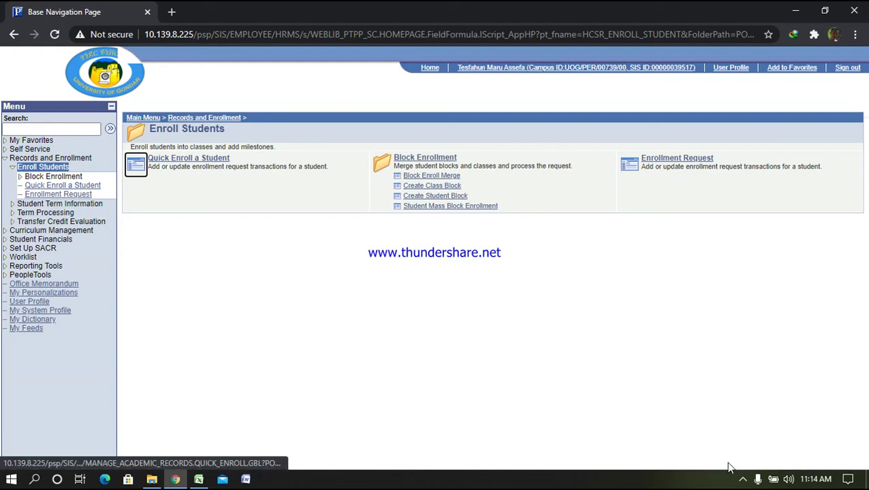
click(745, 480)
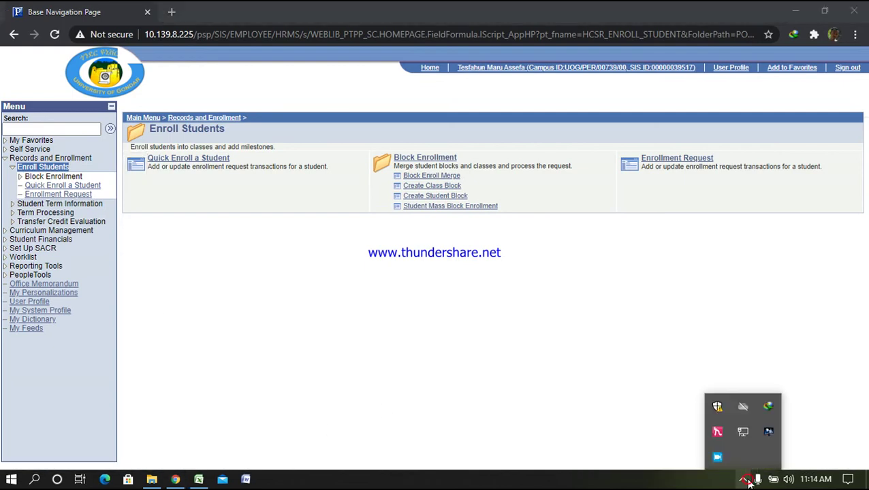
click(423, 178)
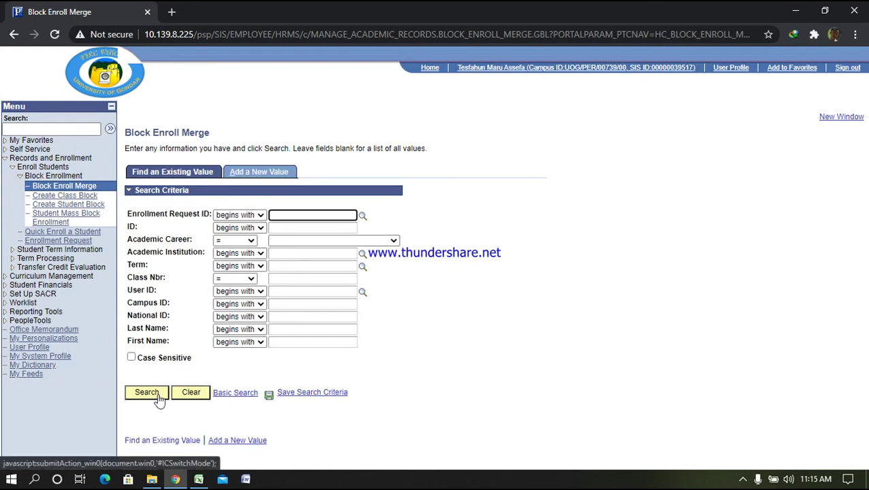
Start a new merge request with 'ite' in Student Block, then go Home without saving
click(262, 173)
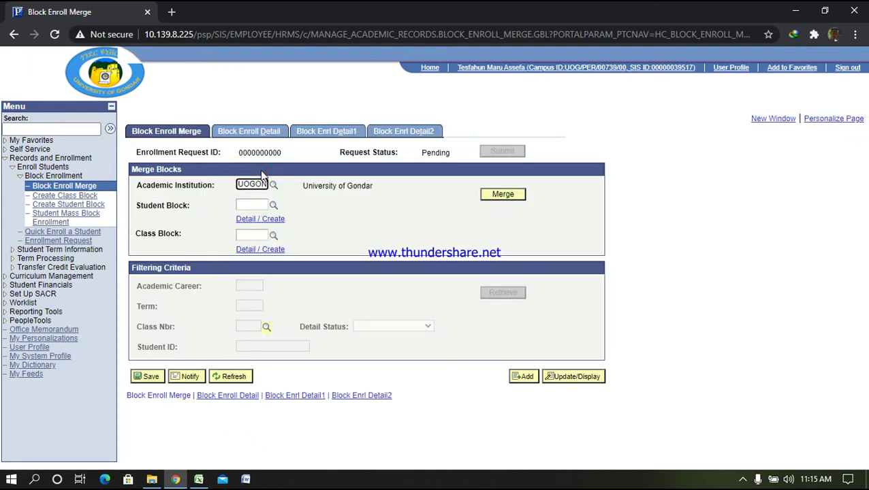
click(249, 204)
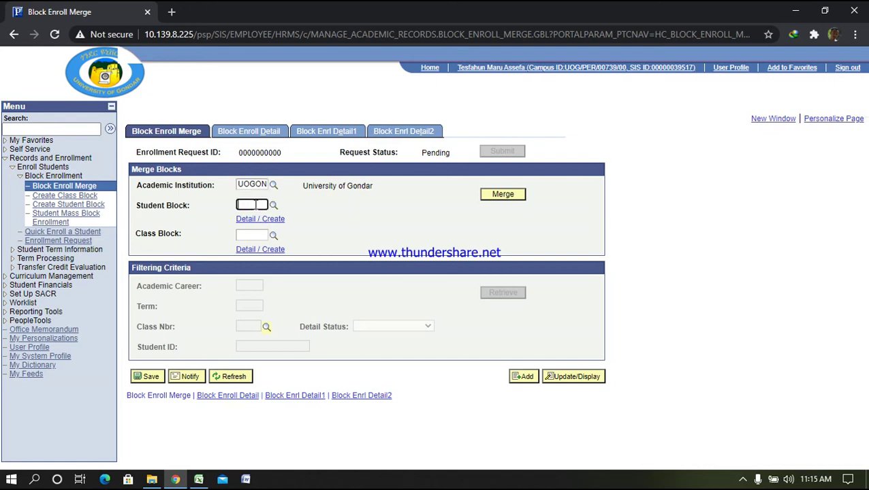
text(ite)
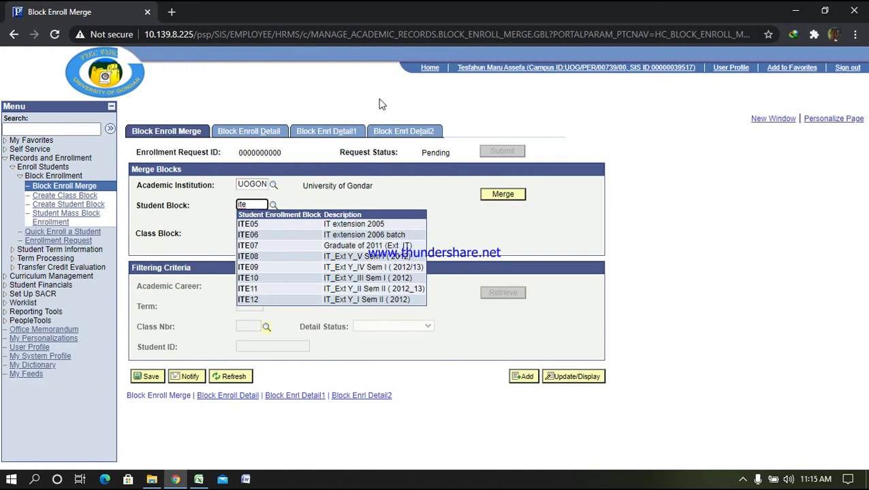
click(430, 68)
key(Tab)
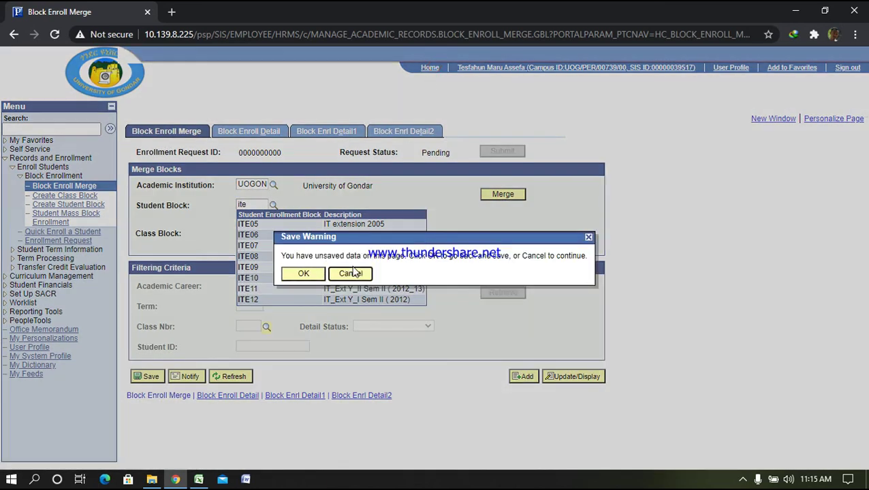
key(Return)
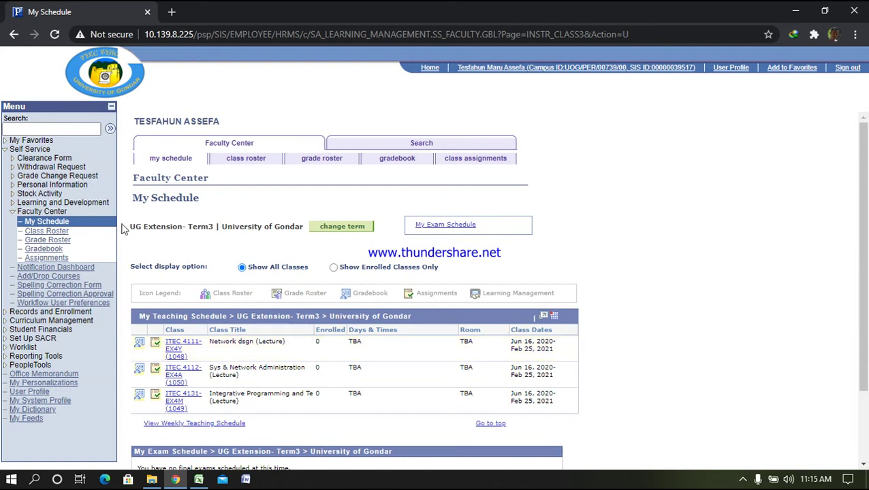
Return to Block Enroll Merge and add a new value
click(49, 312)
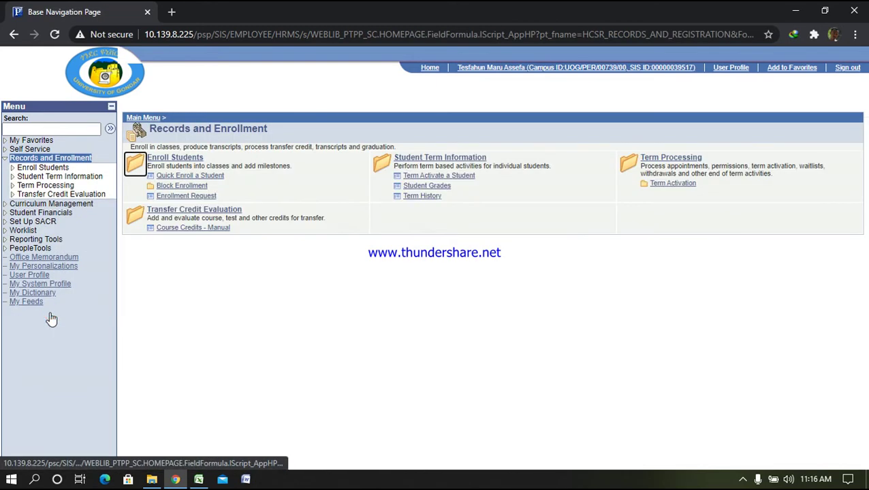
click(42, 168)
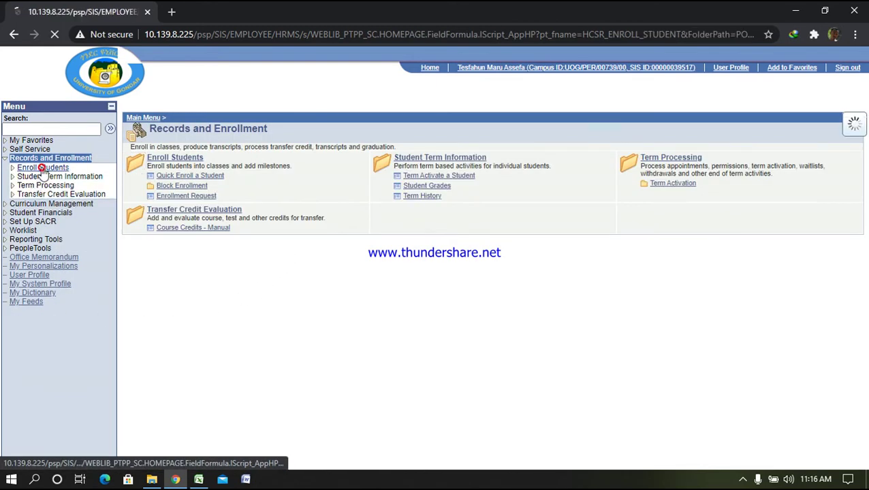
click(422, 177)
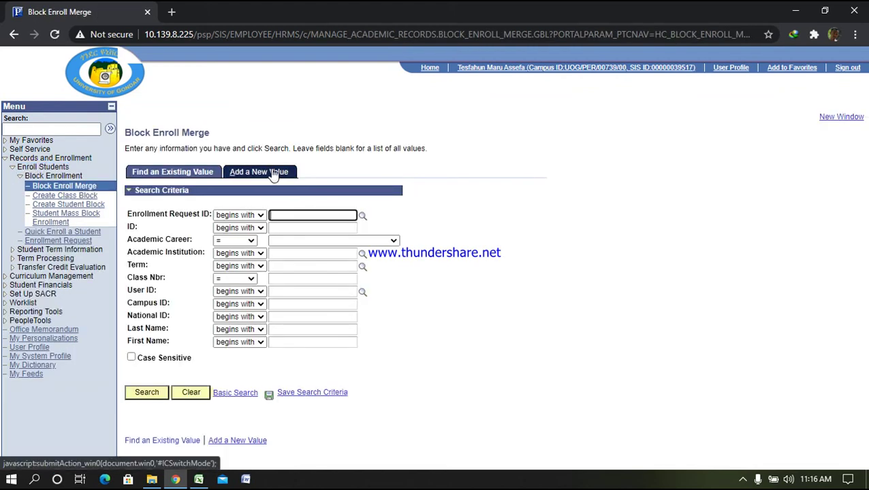
click(274, 174)
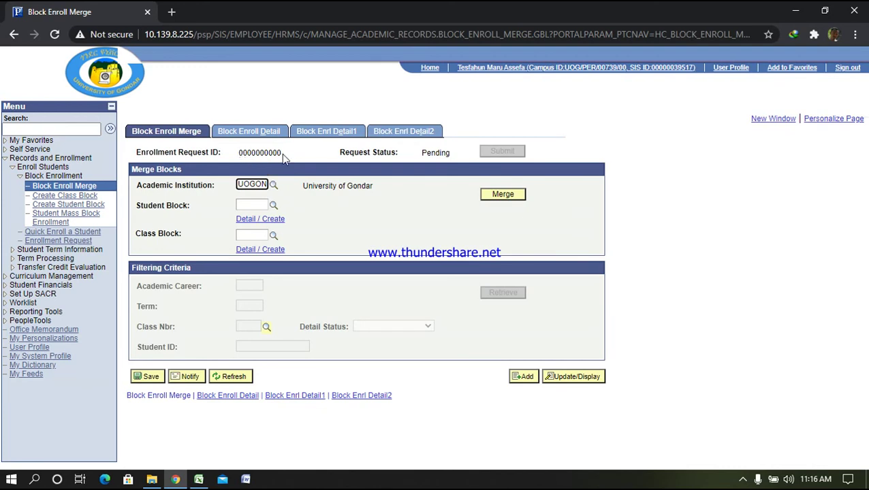
Set Student Block to ITE09 from the lookup and Class Block to ITE09
click(251, 204)
text(ite)
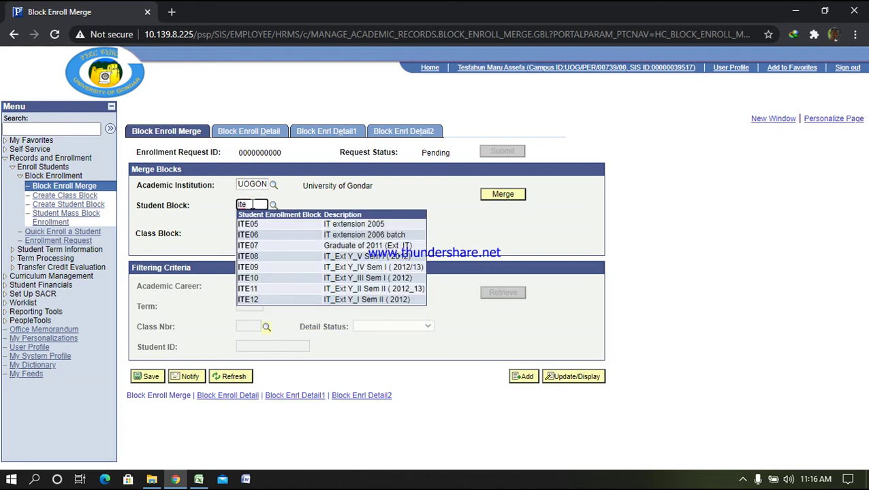
text(09)
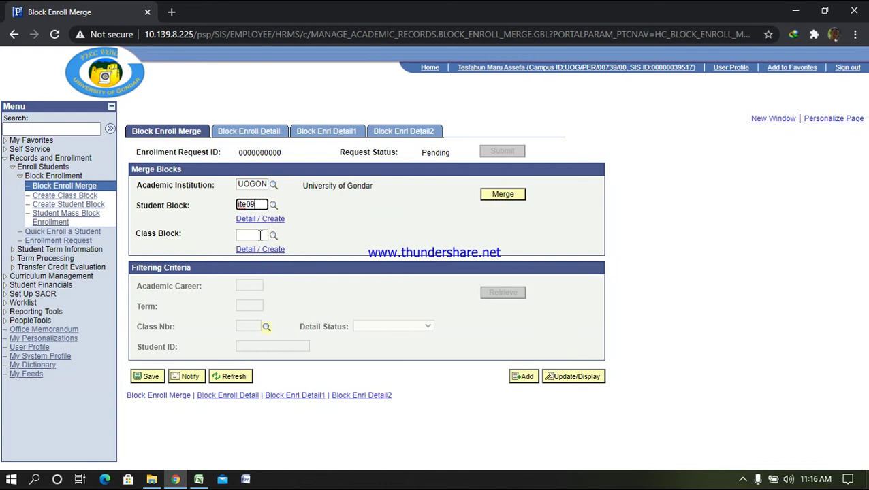
click(272, 204)
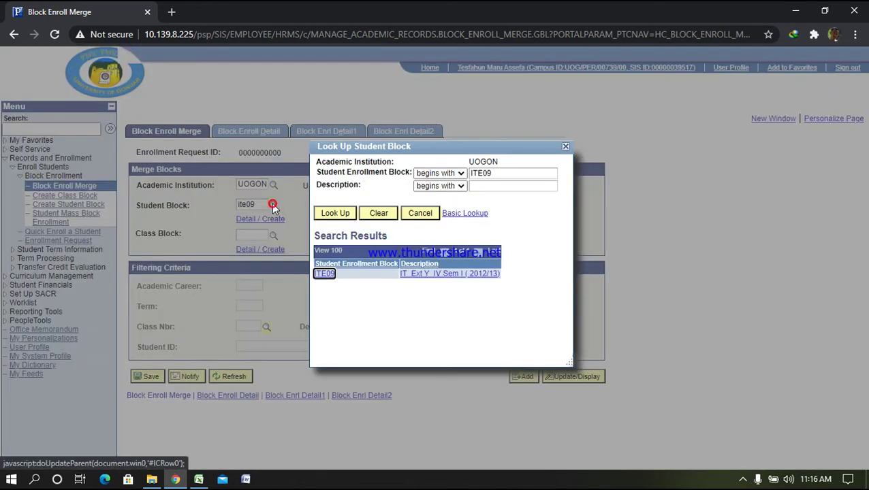
click(324, 273)
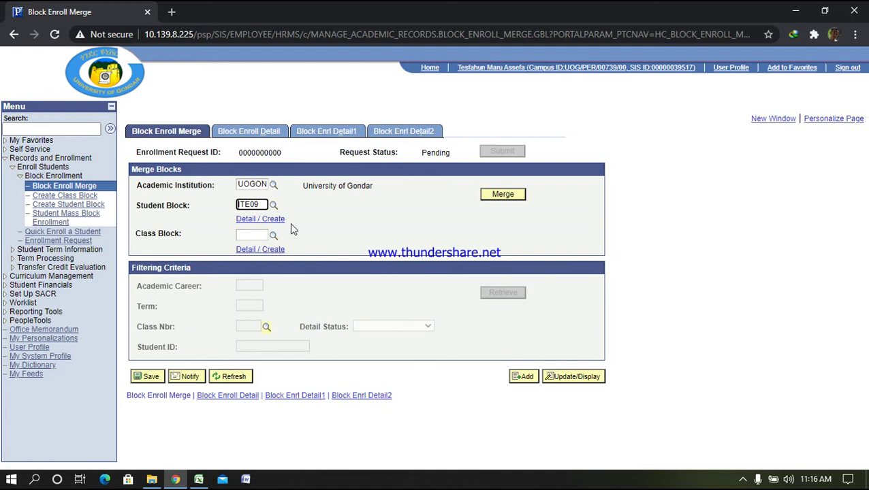
click(257, 235)
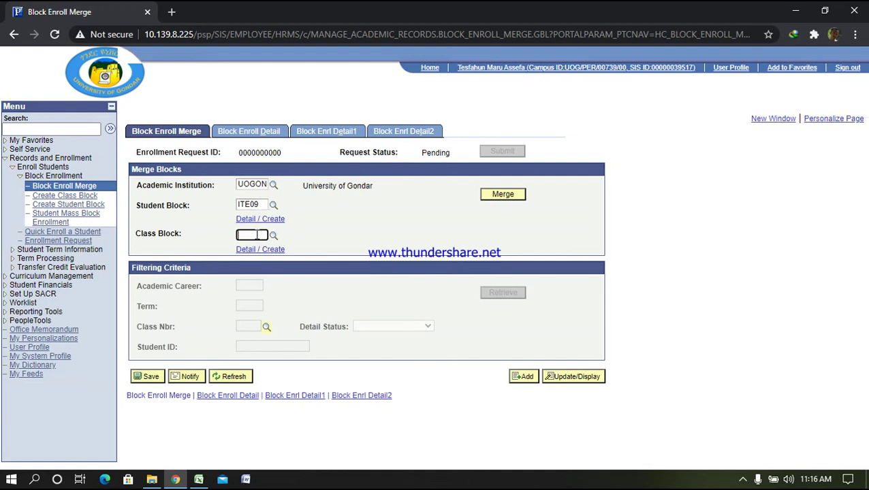
text(ite09)
click(344, 234)
Merge the ITE09 blocks, copy the new Enrollment Request ID, and submit the request
click(515, 198)
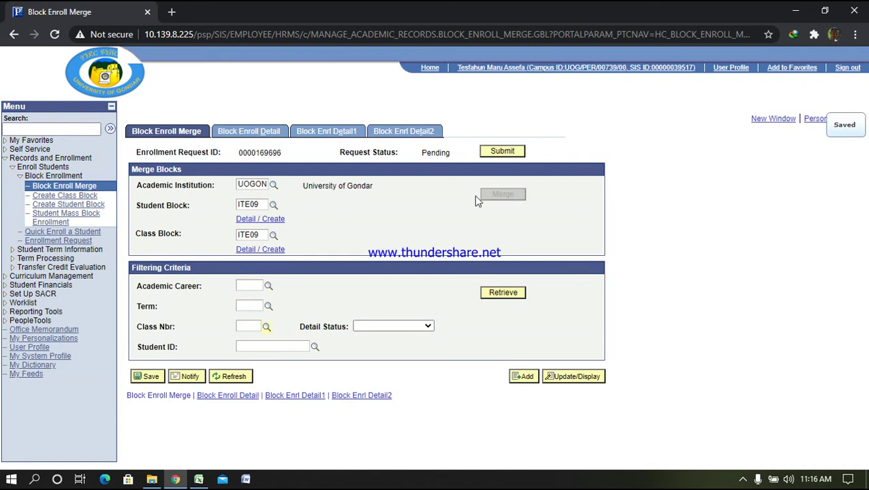
double_click(240, 152)
right_click(267, 156)
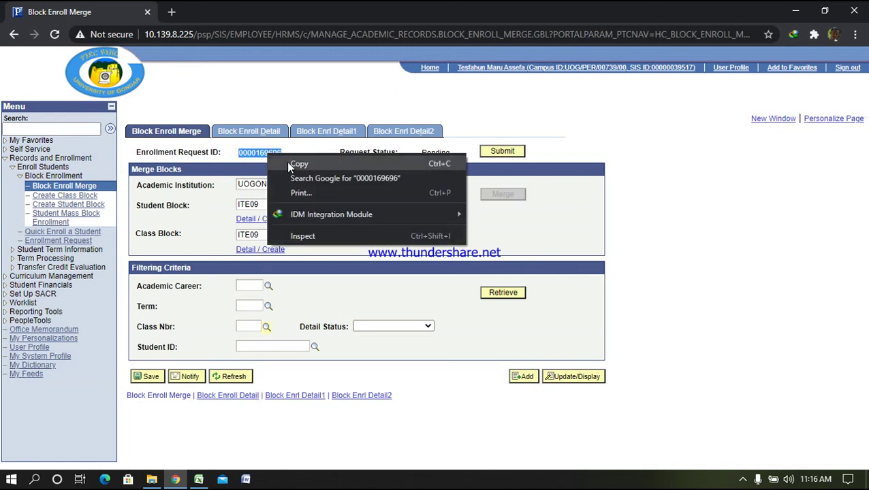
click(288, 164)
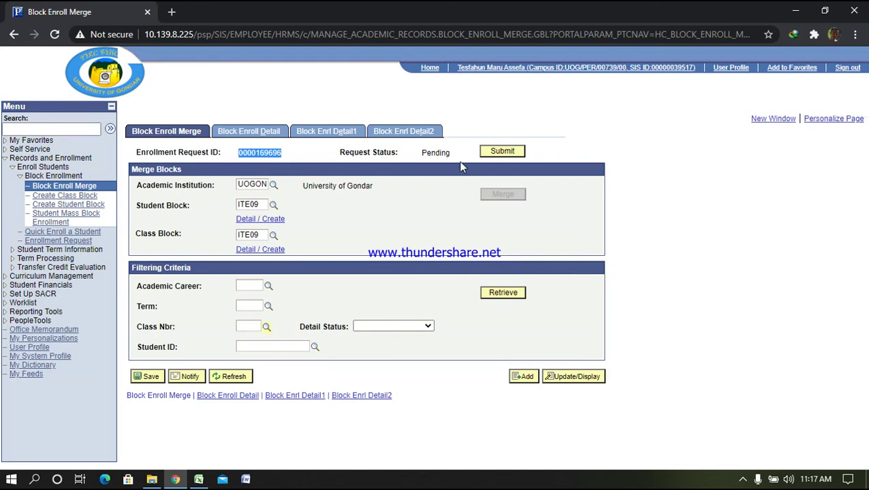
click(502, 151)
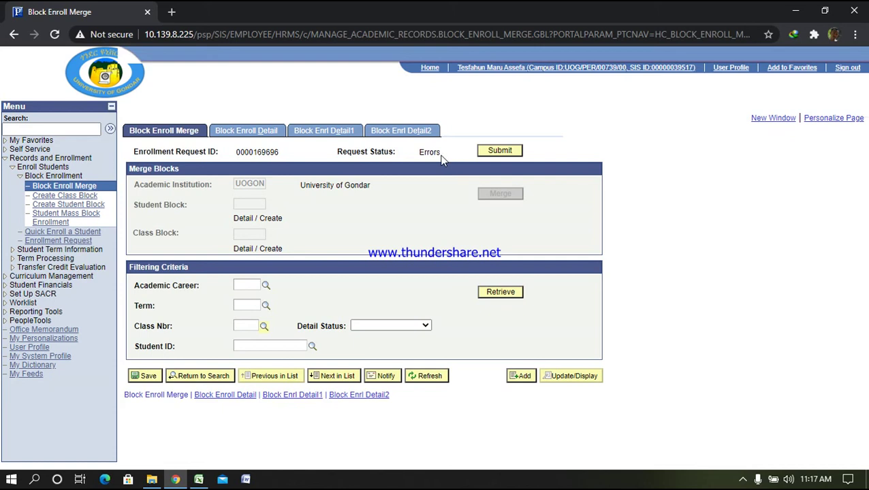
Retrieve the 138 enrollment detail rows and page between rows 1–100 and 101–138
click(502, 294)
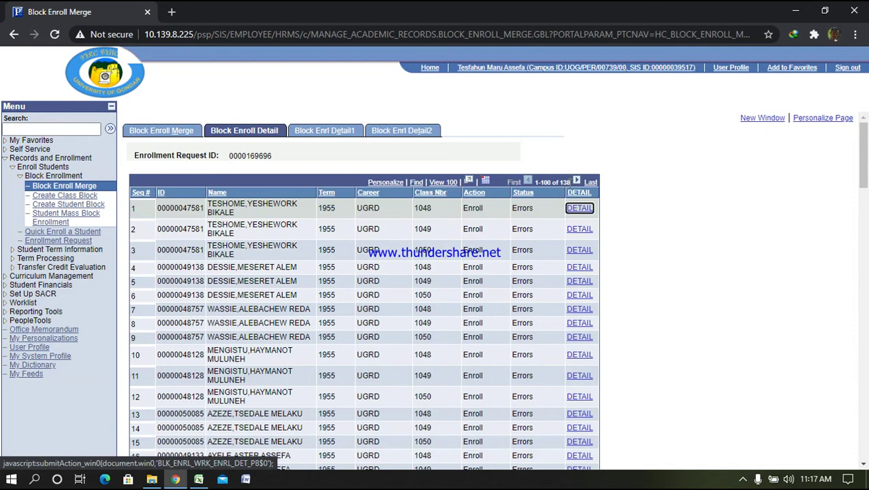
scroll(524, 326, down, 20)
scroll(524, 325, up, 20)
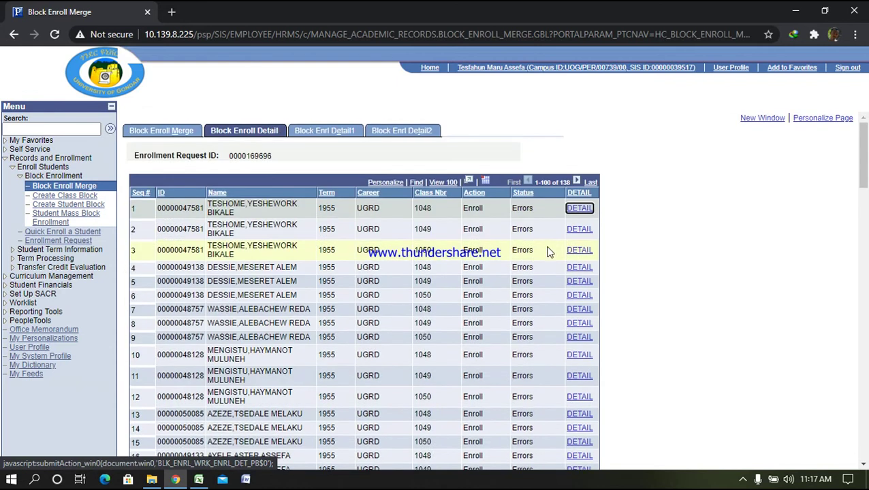
click(576, 181)
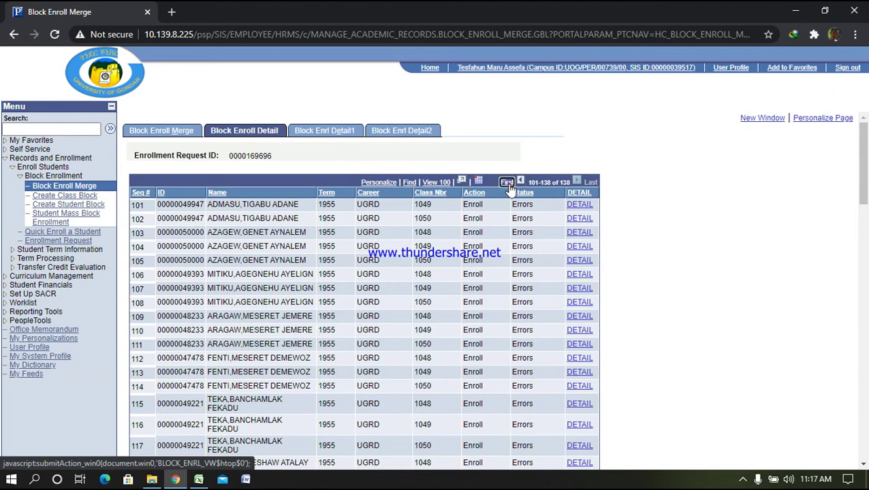
click(510, 182)
click(576, 181)
scroll(542, 284, down, 3)
scroll(544, 292, down, 4)
scroll(548, 298, up, 10)
Sort the rows by DETAIL and open sequence 11's error details
click(507, 182)
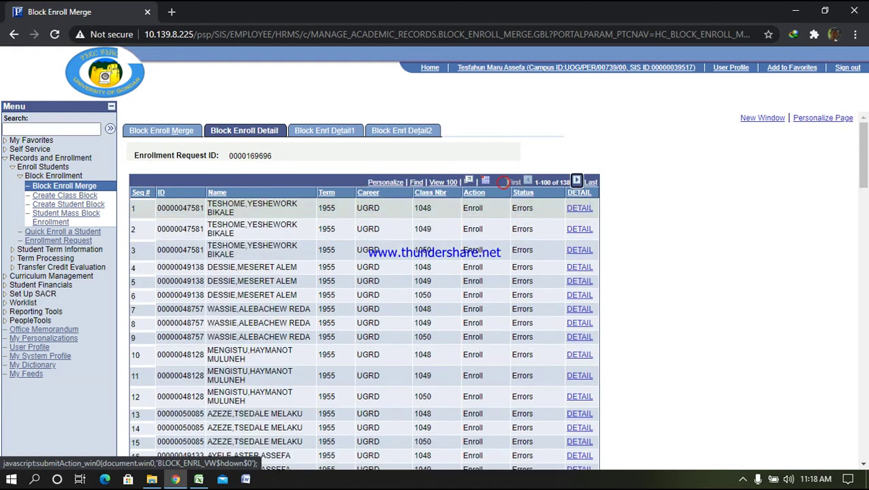
click(576, 182)
scroll(562, 212, down, 10)
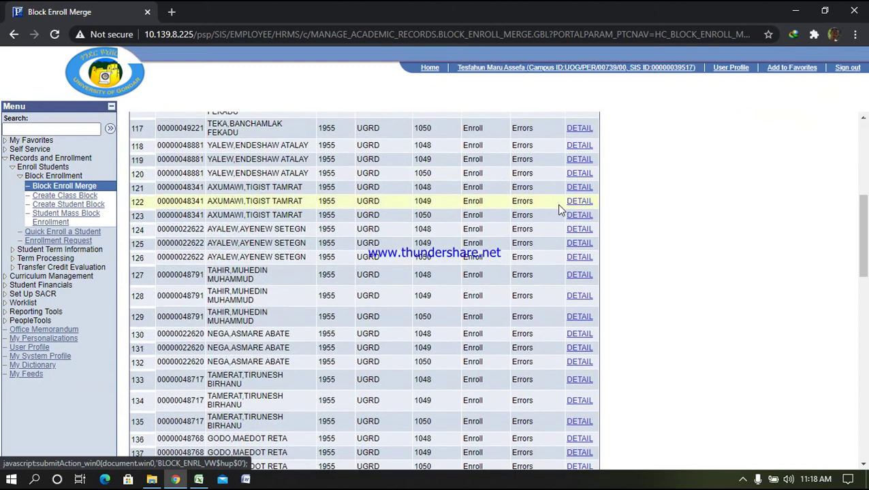
scroll(563, 213, up, 10)
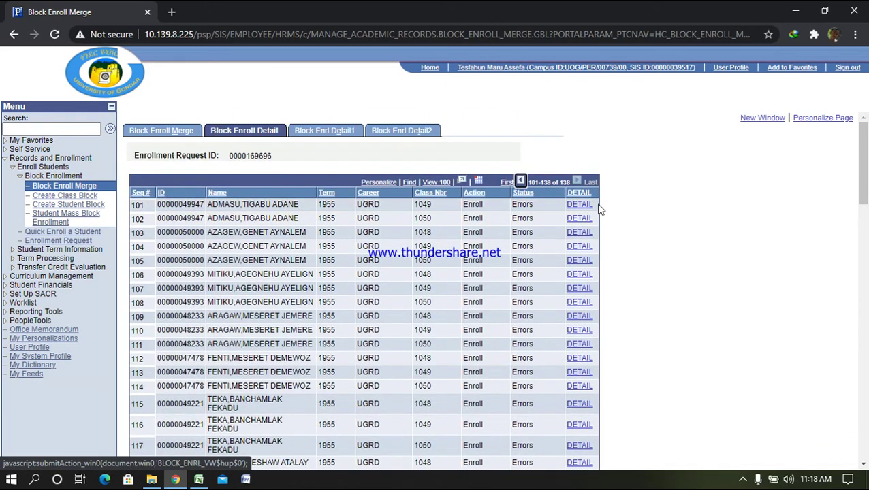
click(584, 194)
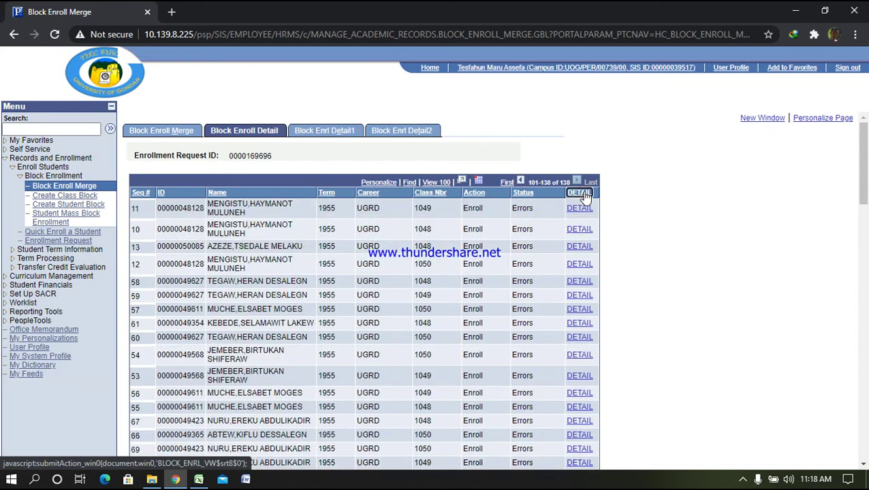
click(580, 209)
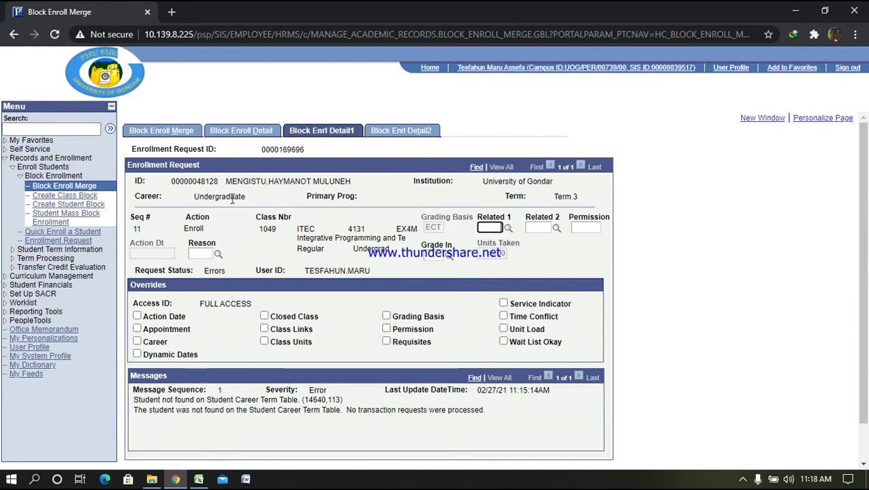
Go Home to the Faculty Center schedule for UG Extension-Term3
click(430, 68)
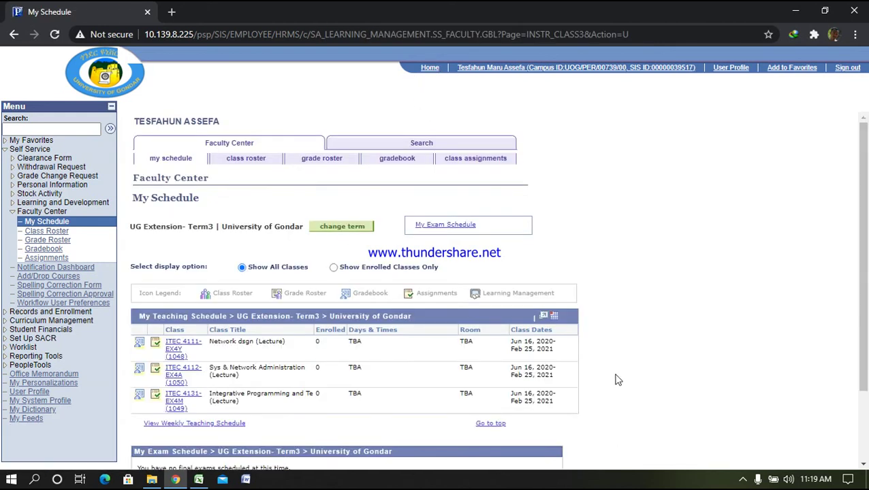
Switch the schedule to UG Reg 2nd Year & Above-Sem2, then open Records and Enrollment
click(353, 226)
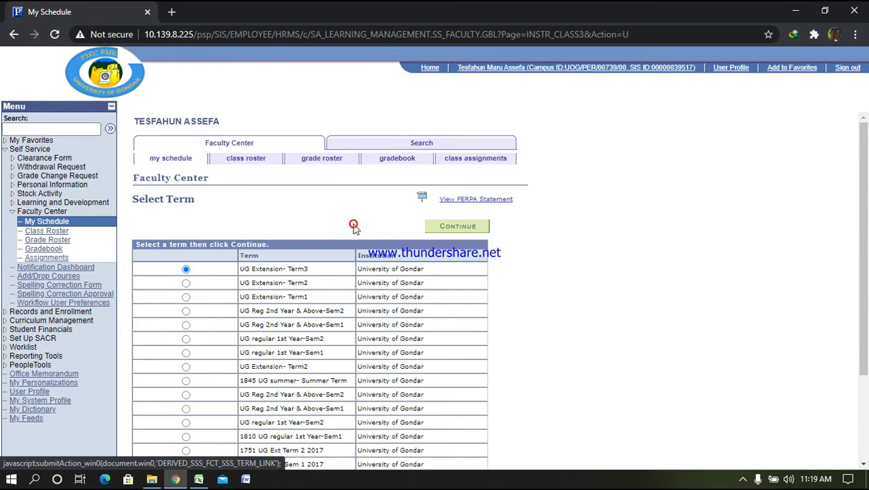
click(186, 311)
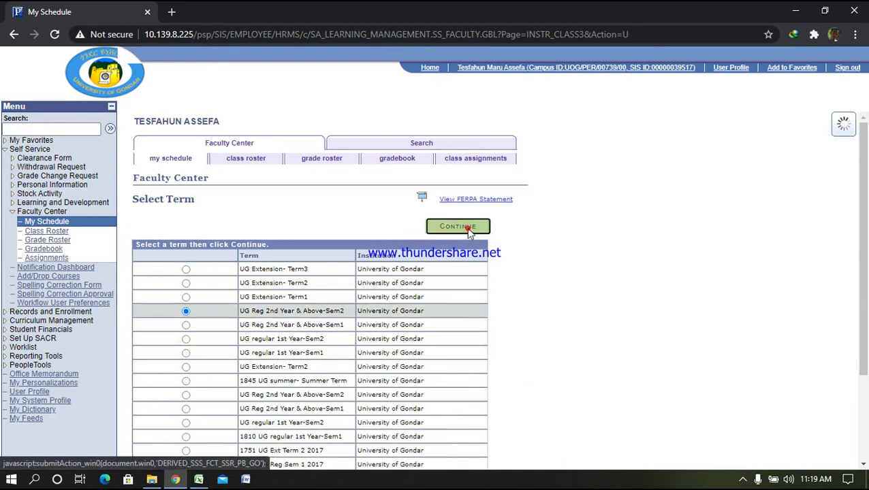
click(467, 229)
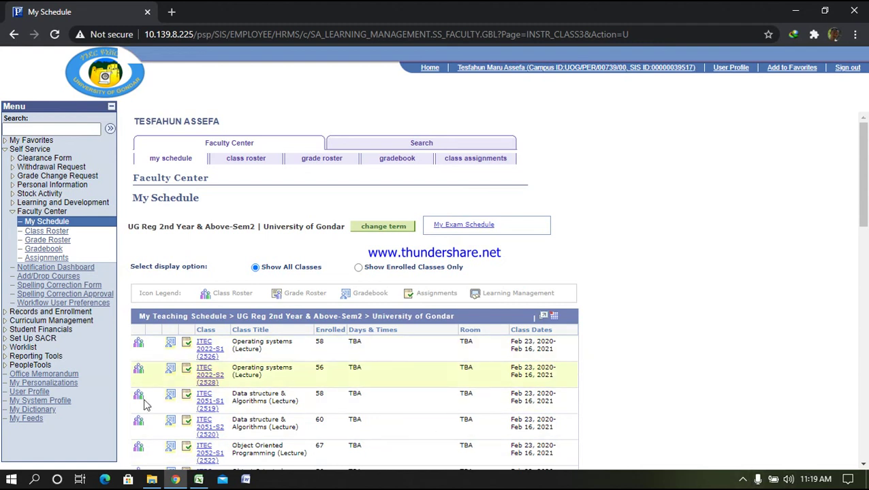
click(49, 313)
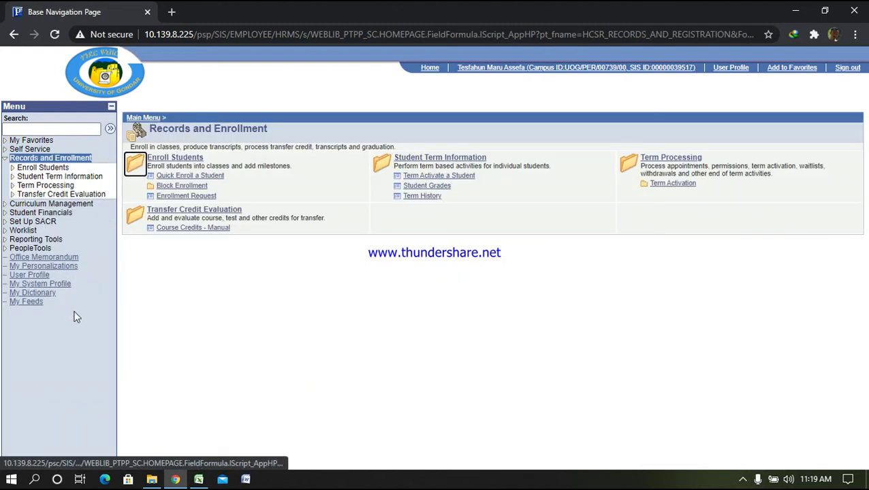
Open Curriculum Management > Grading > Grade Roster and search term 1008
click(56, 203)
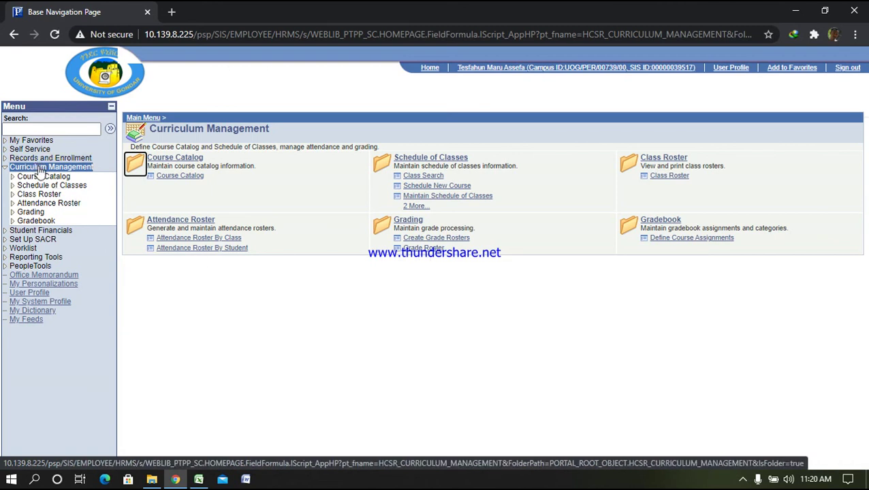
click(417, 250)
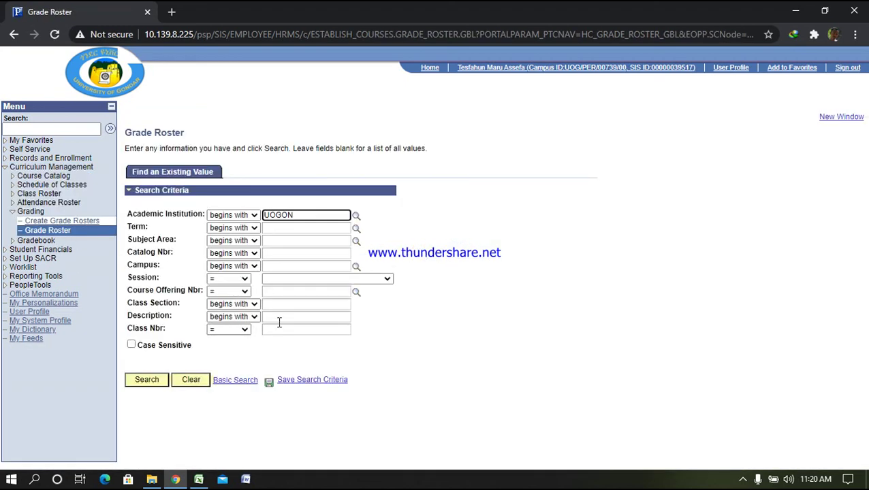
click(276, 230)
text(10)
text(08)
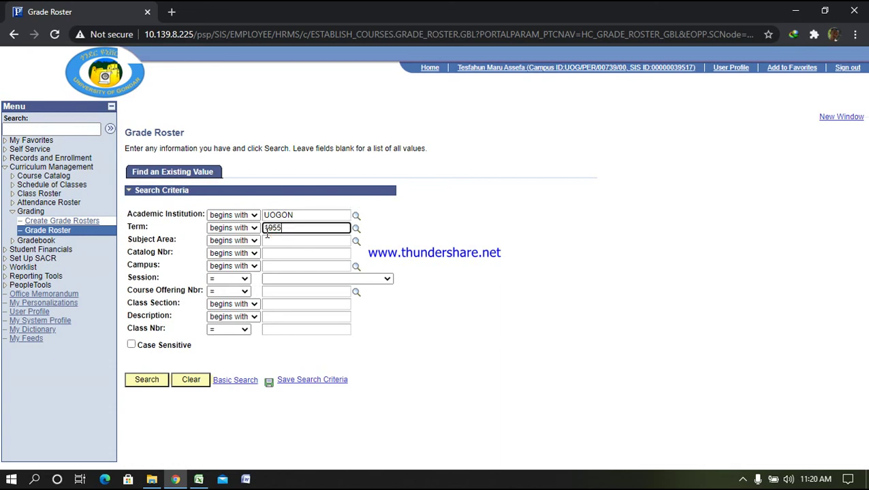
key(Return)
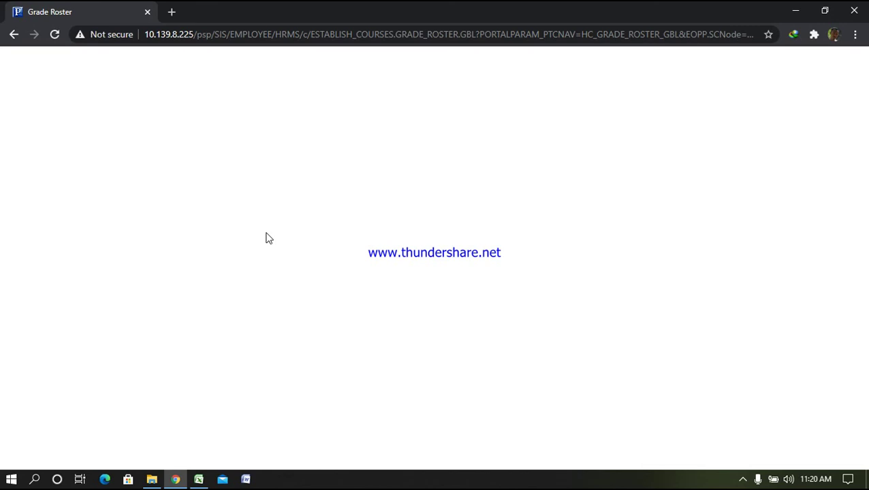
Reload the stalled blank page
click(54, 34)
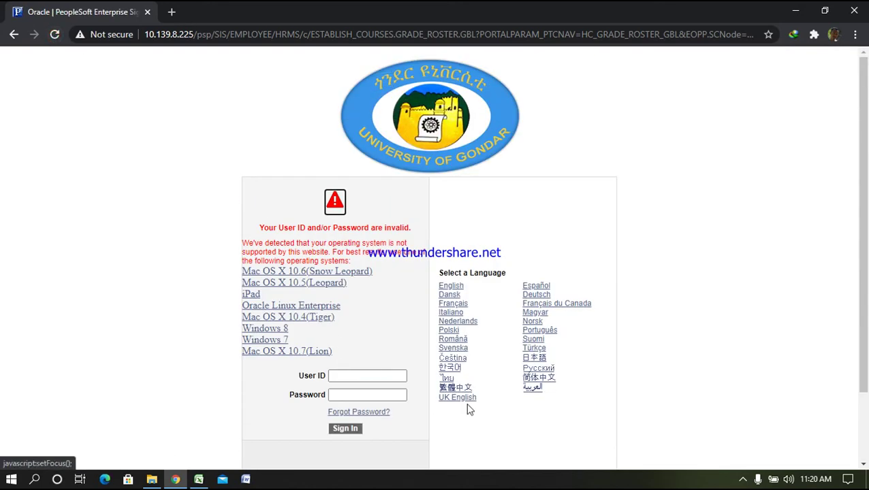
click(742, 480)
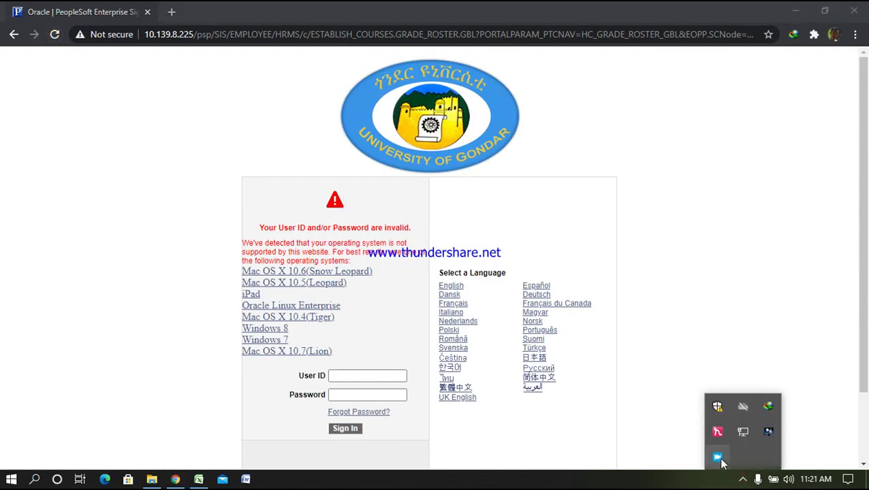
click(718, 458)
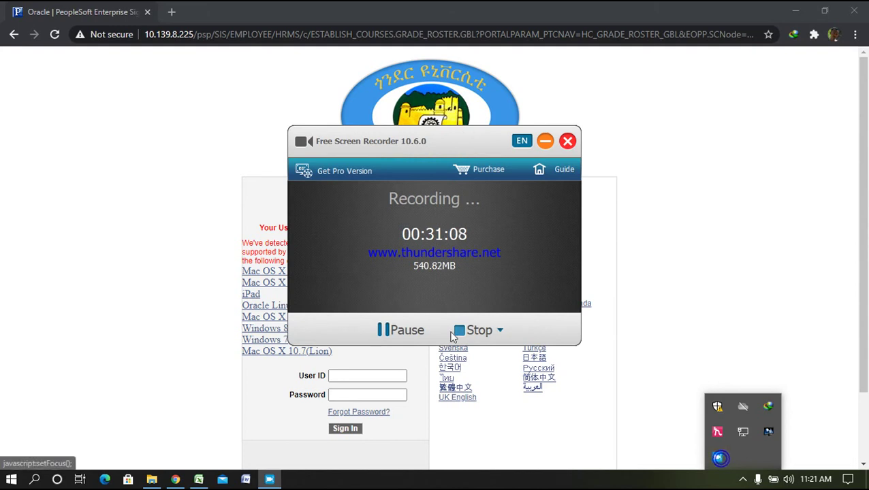
Sign back in by entering the user ID and the account password
click(544, 141)
click(392, 378)
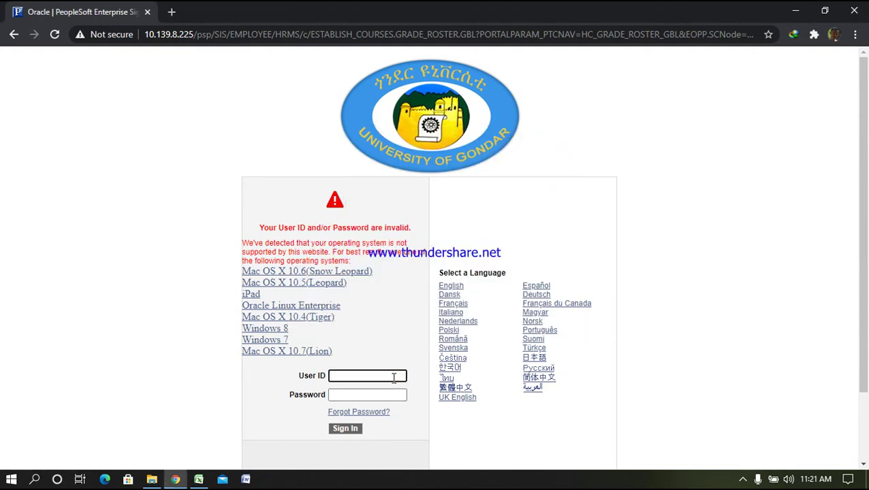
text(tesfa)
key(BackSpace)
key(BackSpace)
key(BackSpace)
key(BackSpace)
key(BackSpace)
text(tesf)
key(BackSpace)
key(BackSpace)
key(BackSpace)
key(BackSpace)
key(Tab)
text(••••••••••)
key(Return)
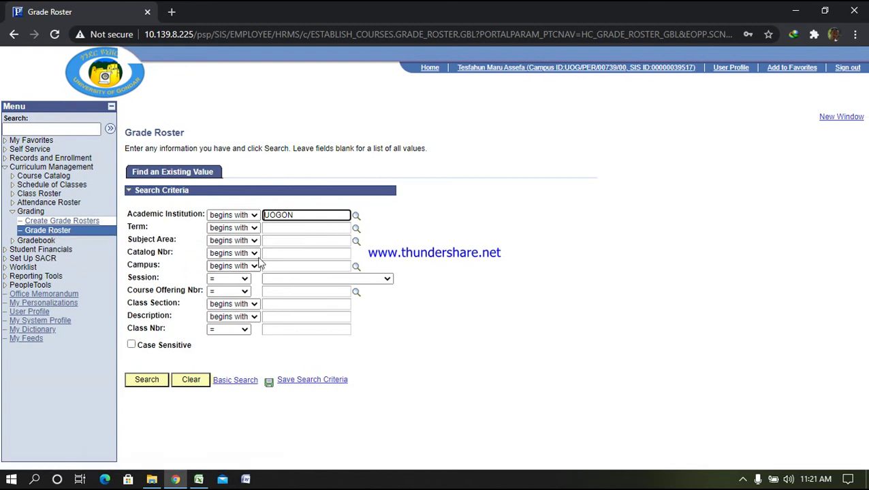
Search the grade rosters for term 1955
click(280, 229)
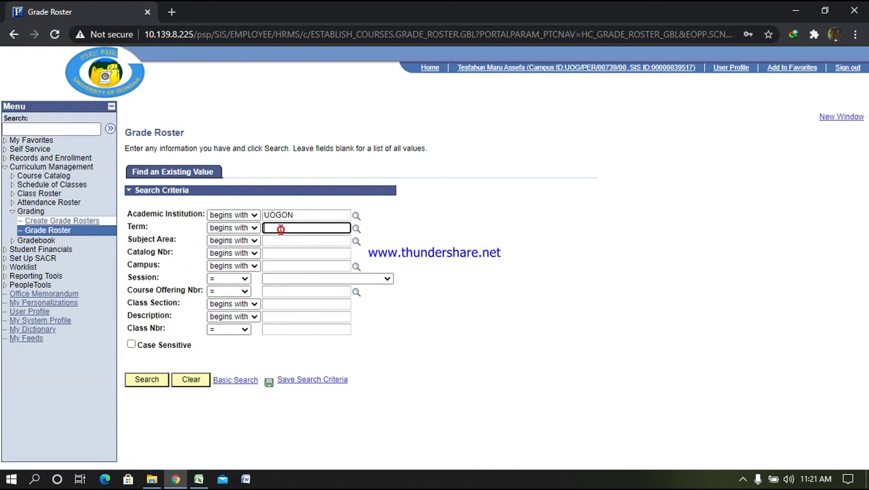
click(356, 228)
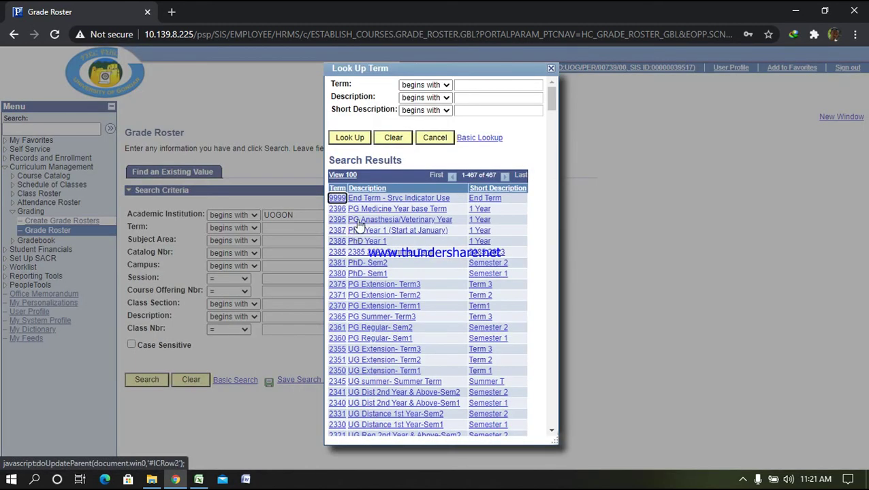
click(551, 68)
text(1955)
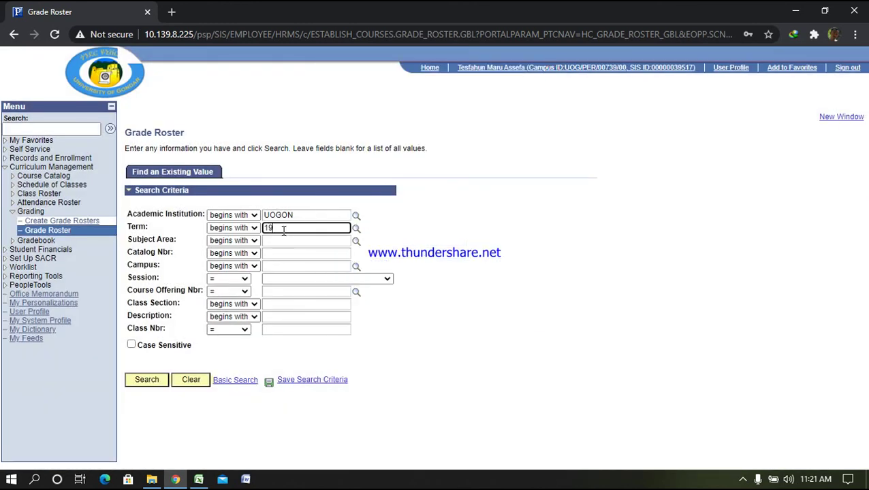
key(Return)
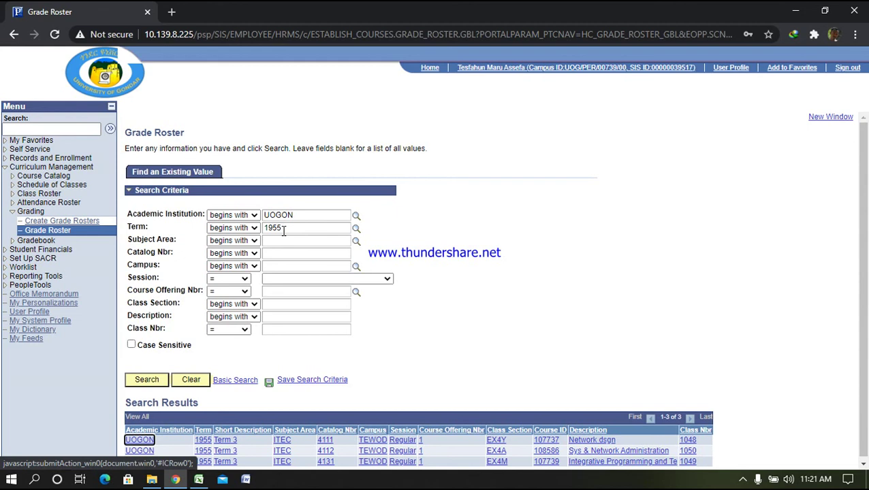
Open the ITEC 4111 EX4Y Network dsgn grade roster from the results
scroll(447, 373, down, 1)
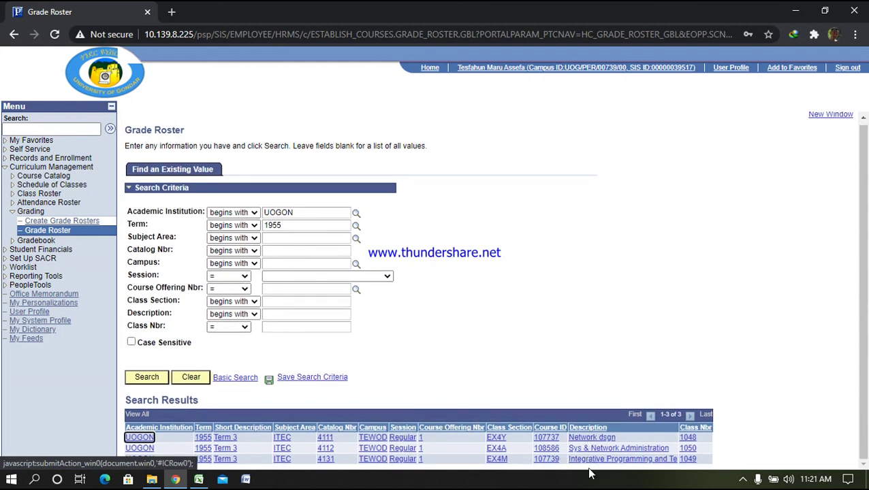
click(279, 251)
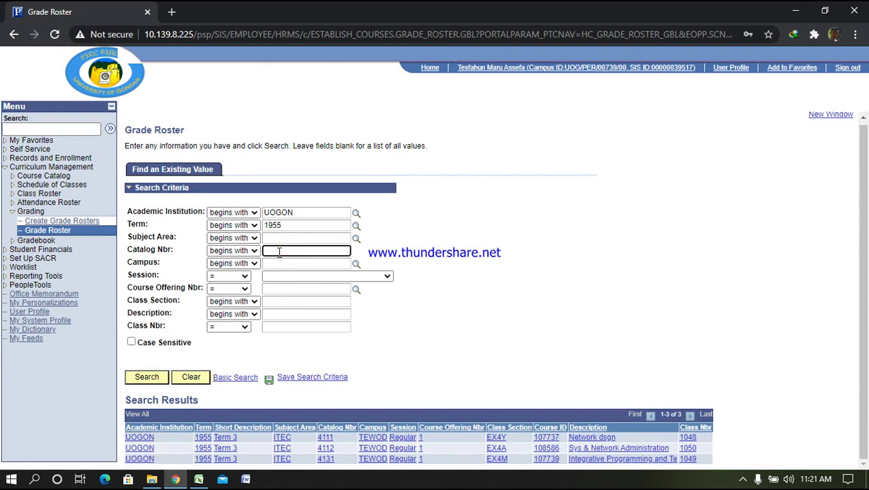
click(586, 438)
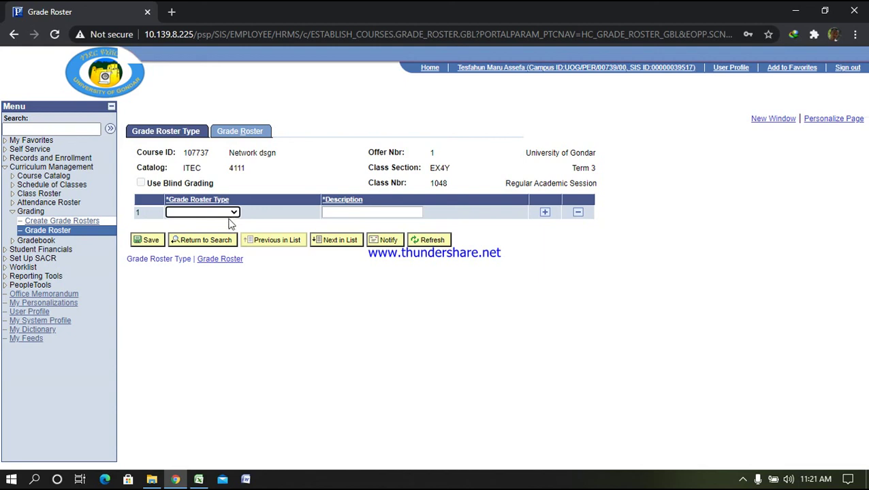
Set the ITEC 4111 EX4Y roster type to Final Grade, then go Home and cancel the save warning
click(233, 213)
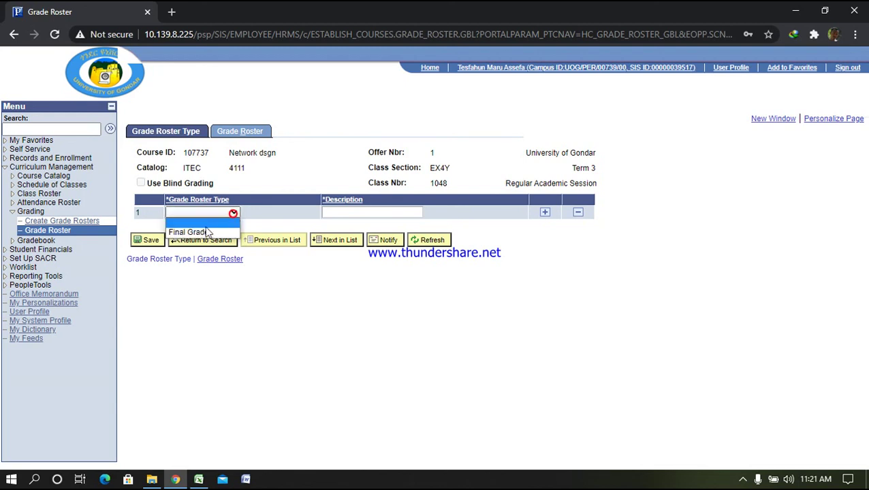
click(202, 232)
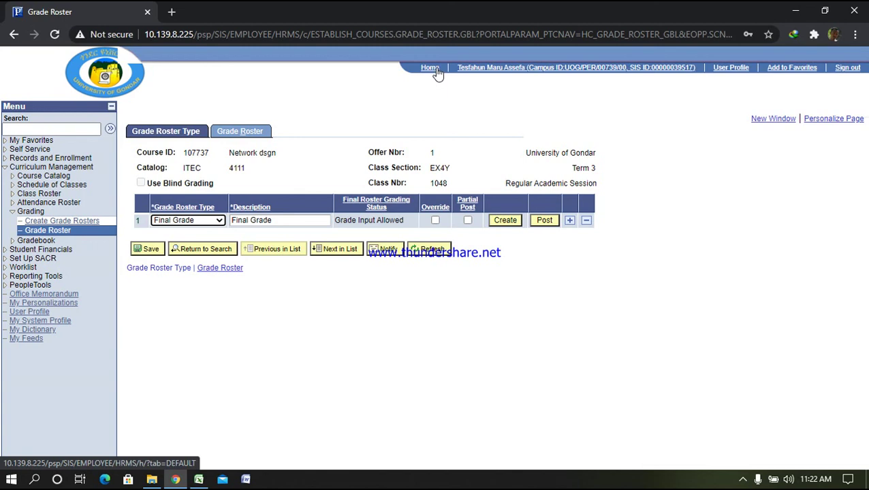
click(218, 221)
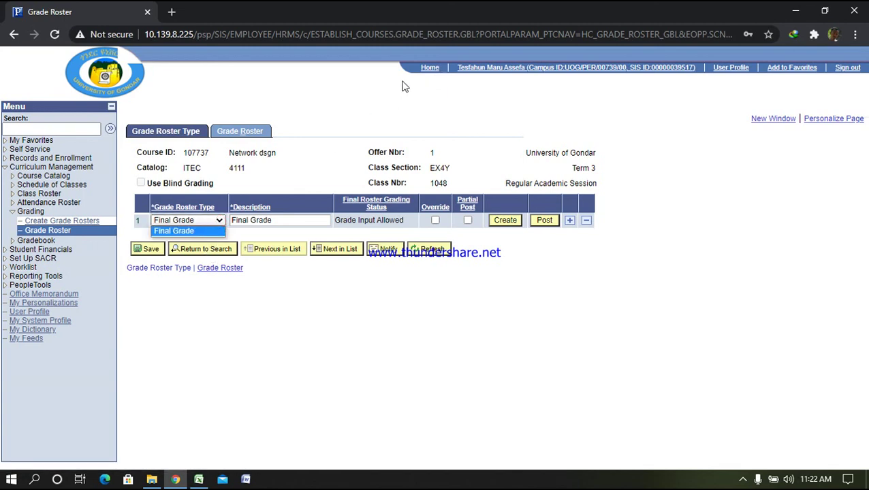
click(430, 67)
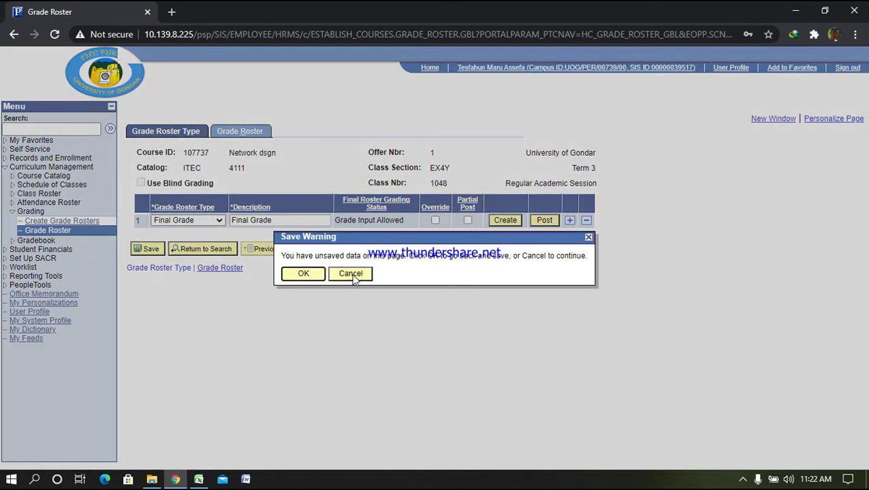
click(348, 274)
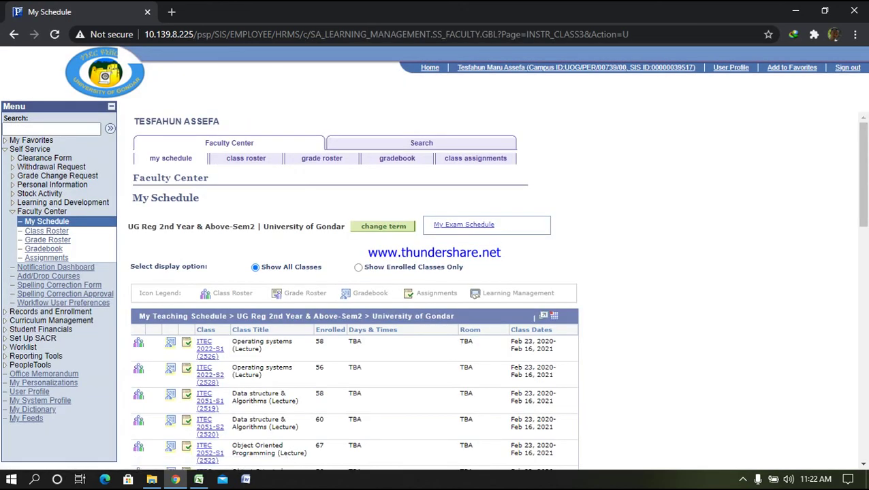
Switch the Faculty Center schedule to term 1620 UG Reg Sem 1 2016
click(397, 227)
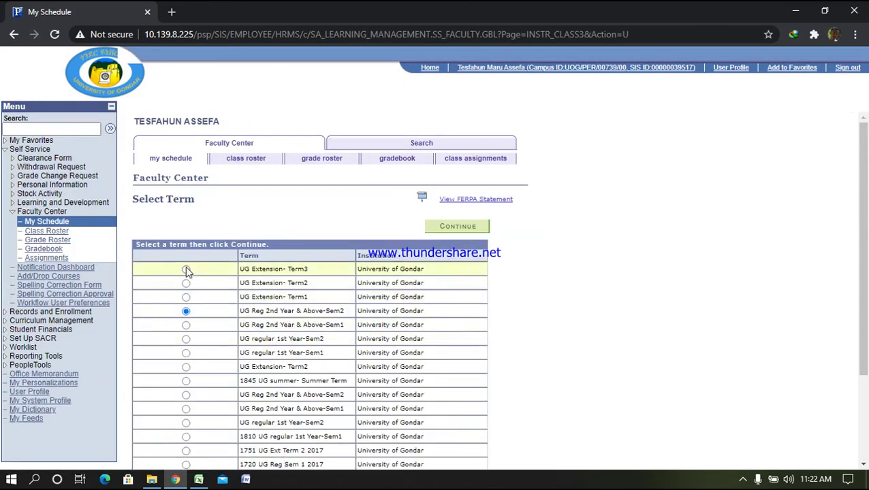
scroll(208, 374, down, 2)
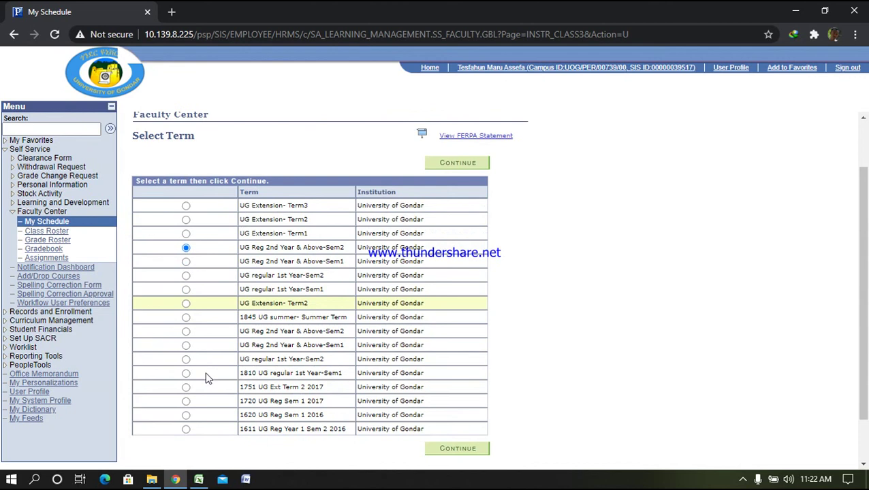
click(186, 415)
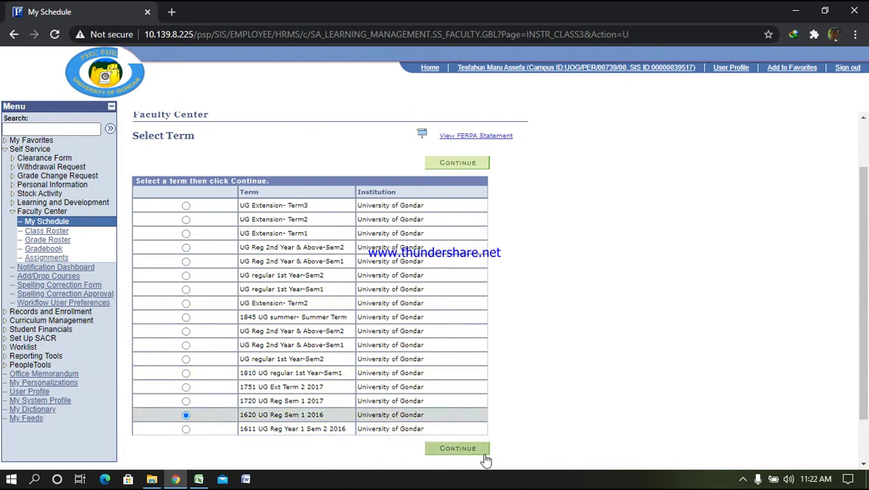
click(477, 452)
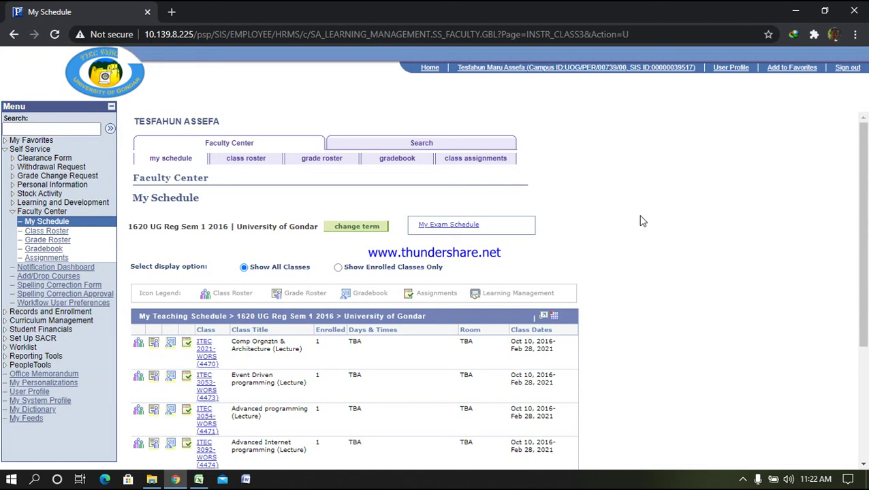
click(742, 480)
click(718, 458)
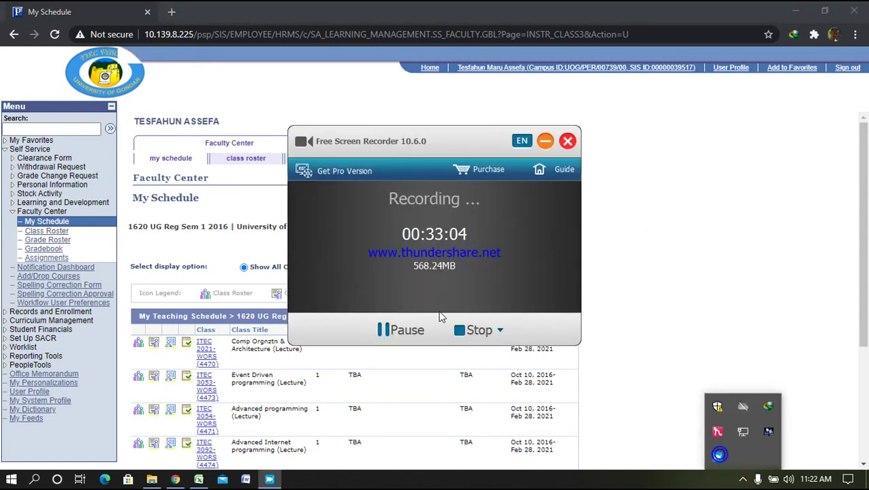